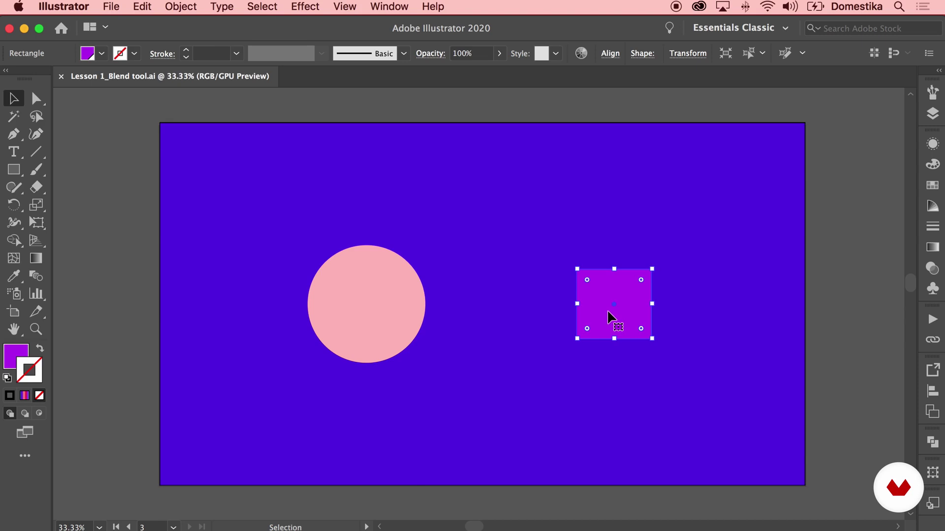
# Place a slightly larger copy of the purple square between the two shapes and round its corners
pyautogui.click(510, 316)
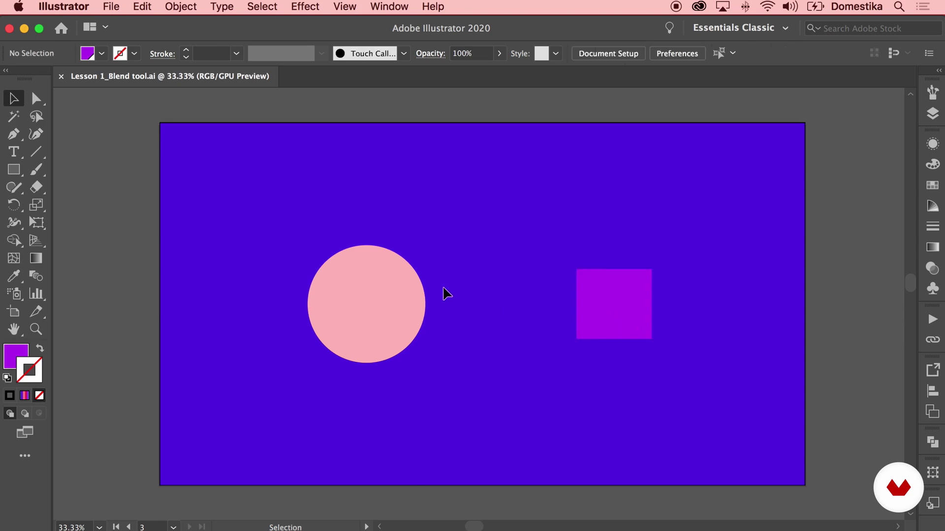
pyautogui.click(619, 306)
pyautogui.moveTo(627, 316); pyautogui.dragTo(538, 315)
pyautogui.moveTo(502, 289); pyautogui.dragTo(500, 281)
pyautogui.click(542, 258)
pyautogui.click(555, 282)
pyautogui.moveTo(565, 269); pyautogui.dragTo(568, 261)
pyautogui.click(589, 250)
# Place a second, larger and rounder copy beside the pink circle, and delete both intermediate copies
pyautogui.moveTo(548, 294); pyautogui.dragTo(481, 297)
pyautogui.moveTo(523, 257); pyautogui.dragTo(533, 266)
pyautogui.moveTo(480, 327); pyautogui.dragTo(480, 326)
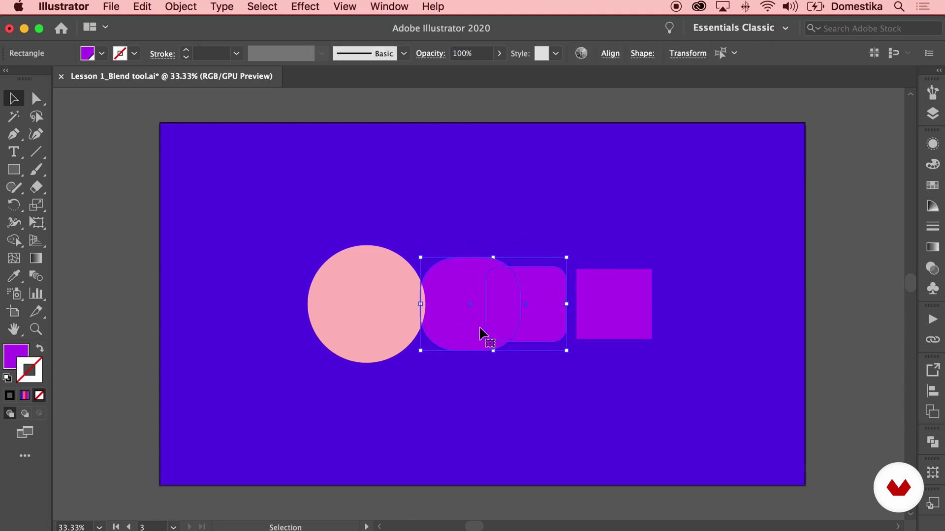
pyautogui.press('Delete')
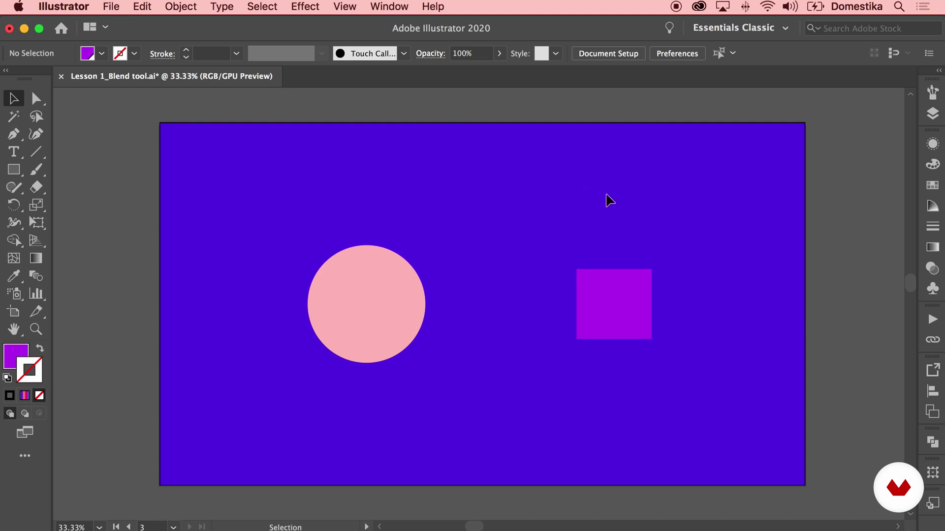
# Make a blend between the pink circle and the purple square with the Blend Make command
pyautogui.moveTo(641, 207); pyautogui.dragTo(540, 252)
pyautogui.moveTo(386, 331); pyautogui.dragTo(385, 332)
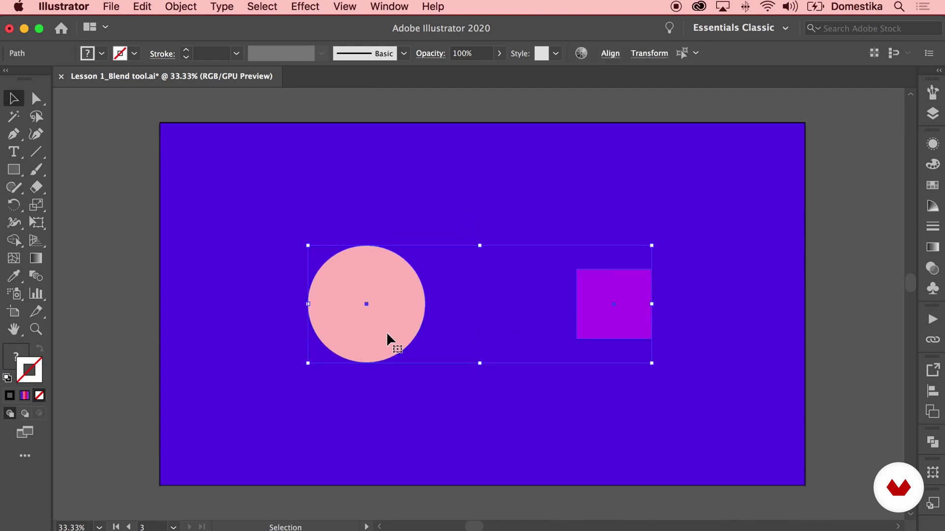
pyautogui.click(193, 7)
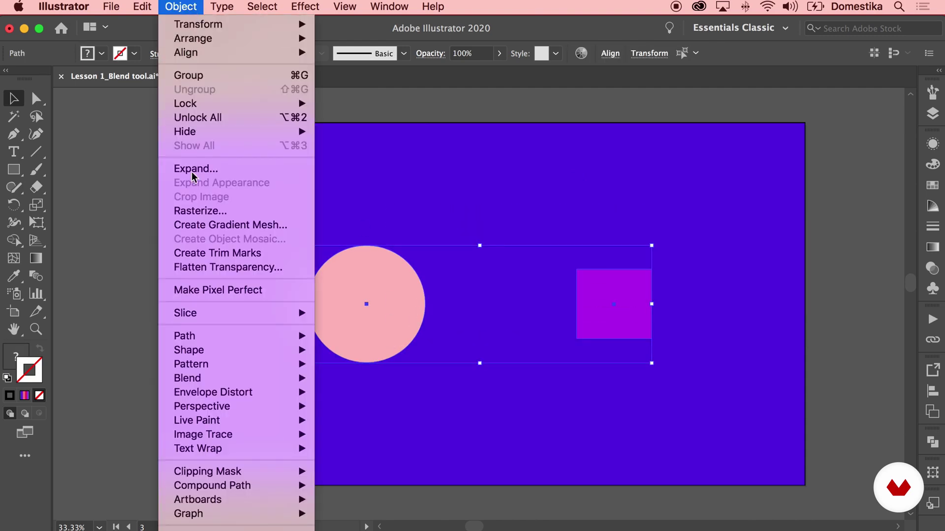
pyautogui.moveTo(212, 379)
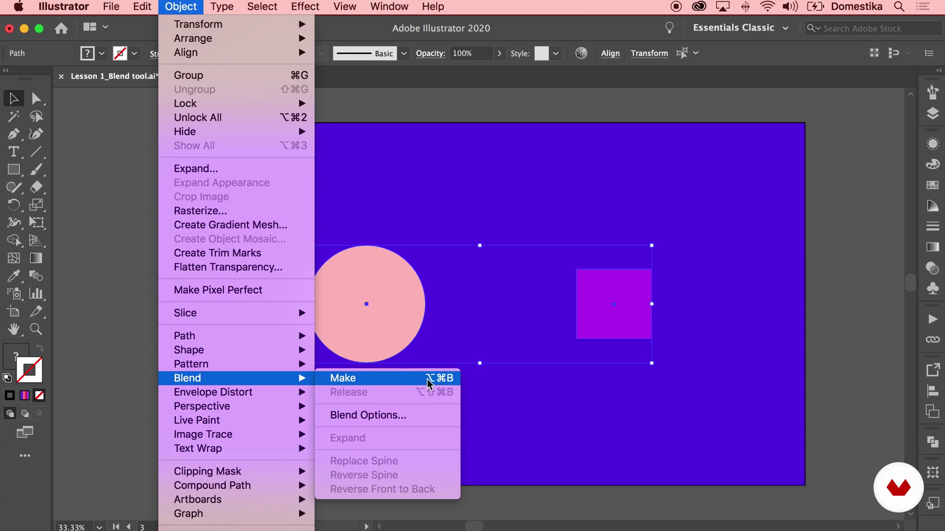
pyautogui.click(447, 384)
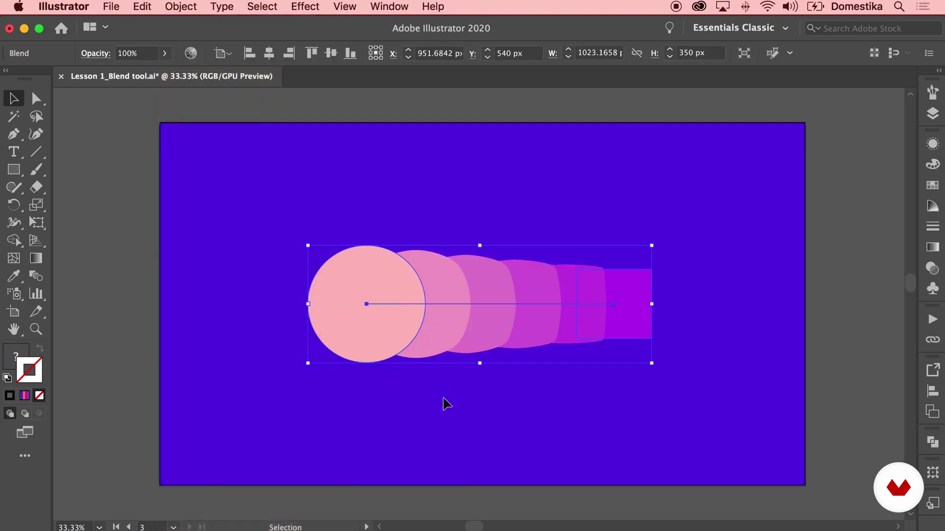
pyautogui.click(442, 400)
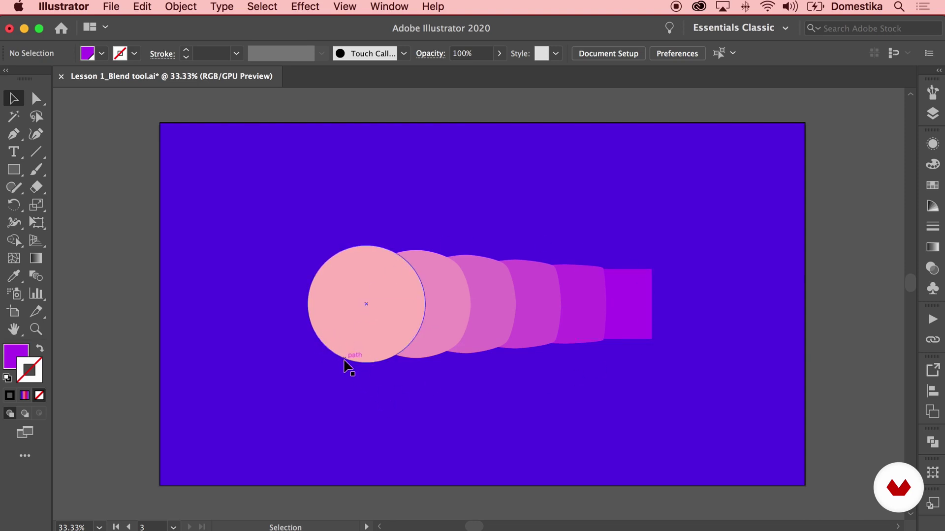
# Release the blend and delete the leftover spine path between the circle and the square
pyautogui.click(324, 317)
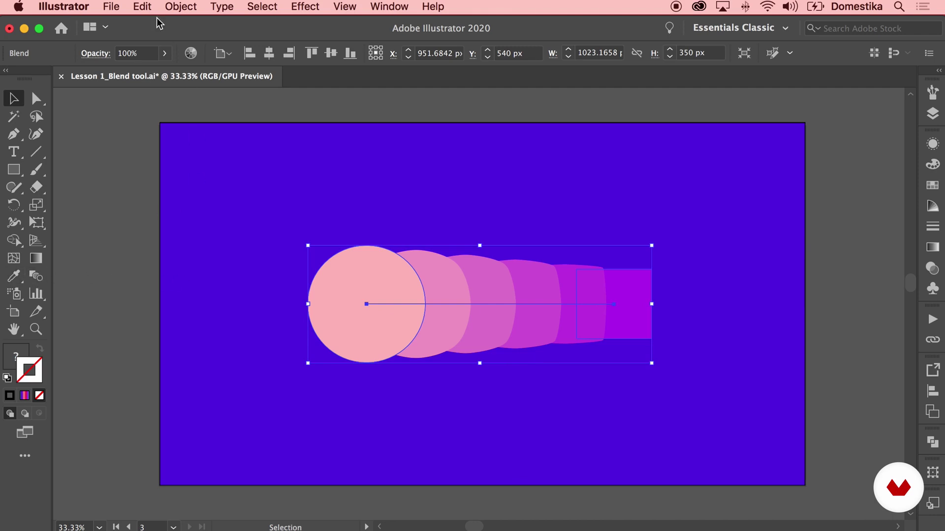
pyautogui.click(179, 8)
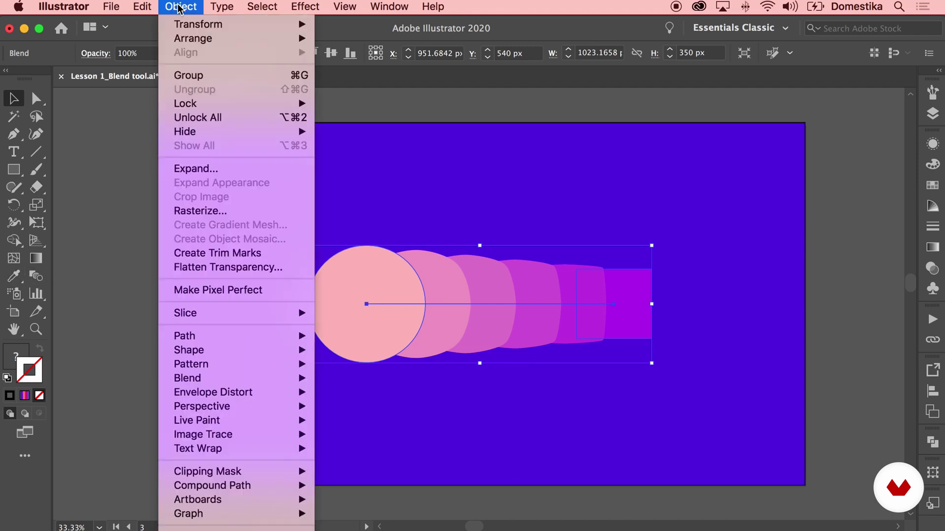
pyautogui.moveTo(252, 382)
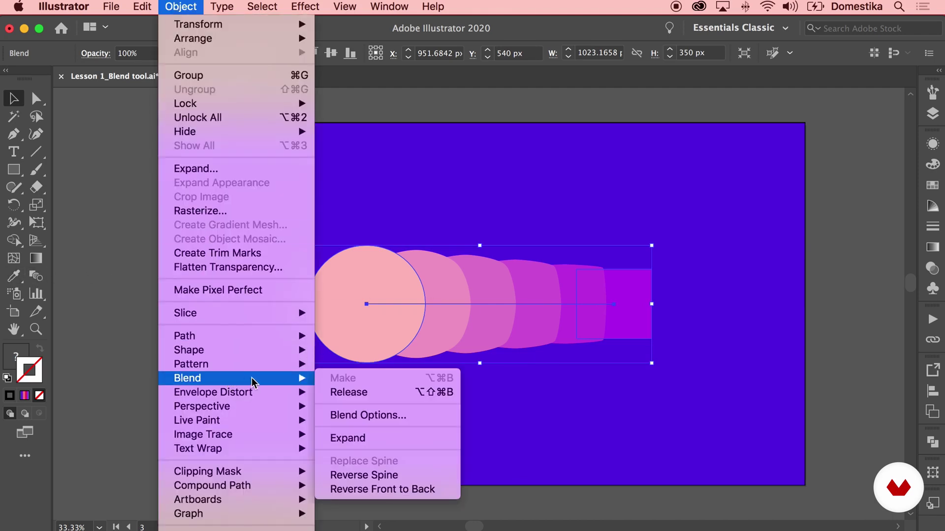
pyautogui.click(396, 393)
pyautogui.click(399, 401)
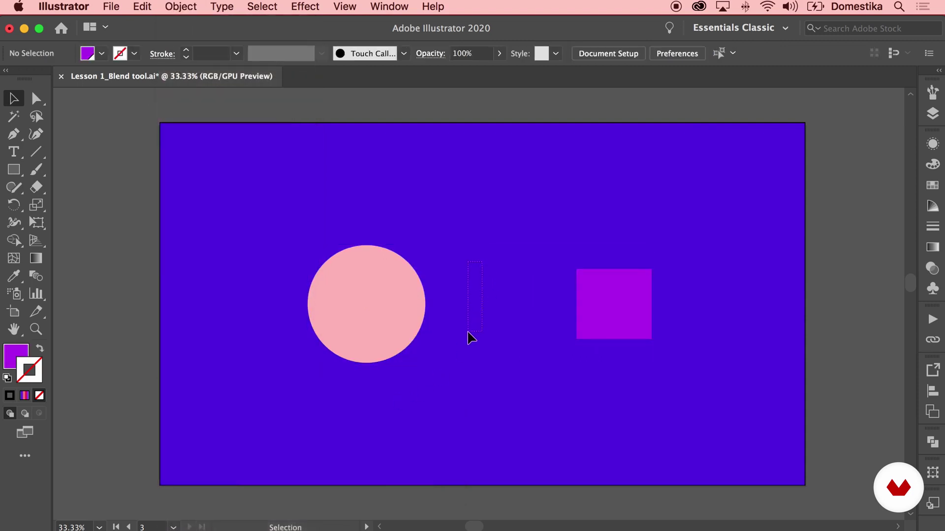
pyautogui.click(434, 303)
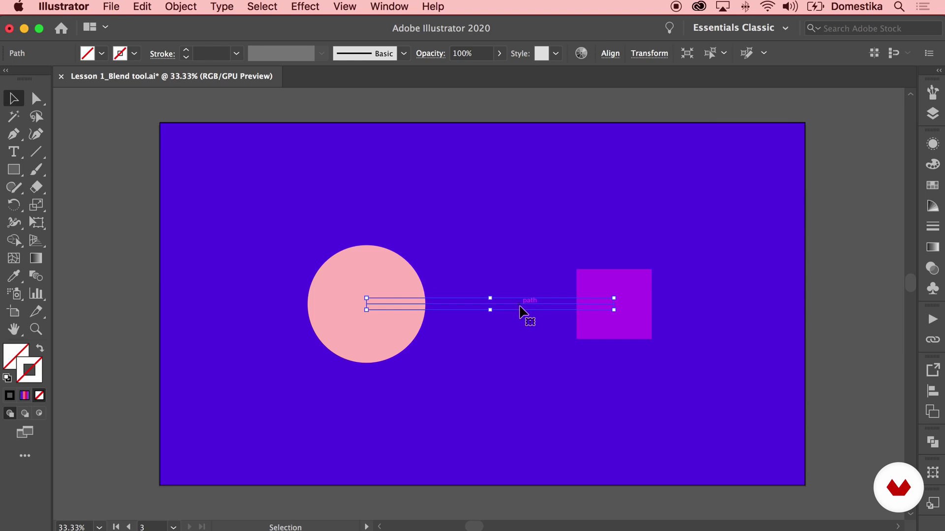
pyautogui.press('Delete')
# Use the Blend tool to blend the pink circle into the purple square
pyautogui.moveTo(674, 240); pyautogui.dragTo(329, 380)
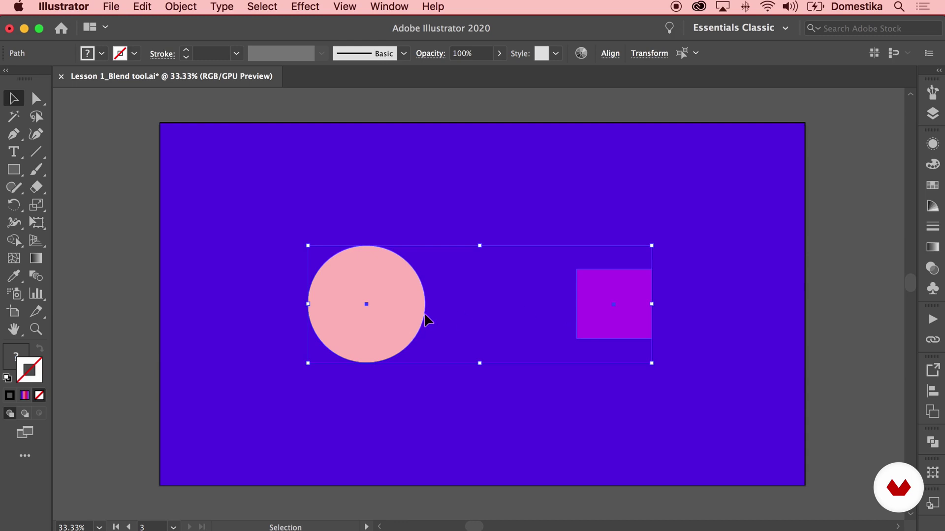
pyautogui.click(468, 334)
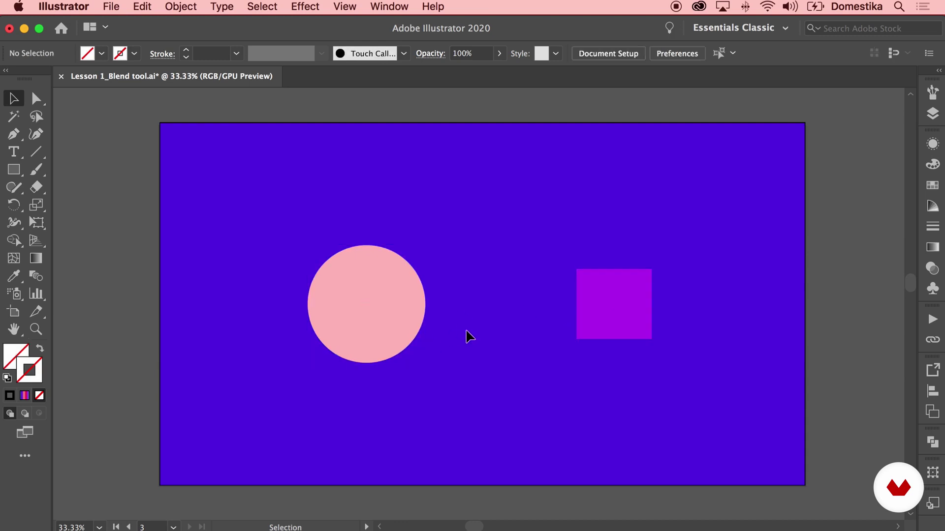
pyautogui.click(36, 277)
pyautogui.click(362, 303)
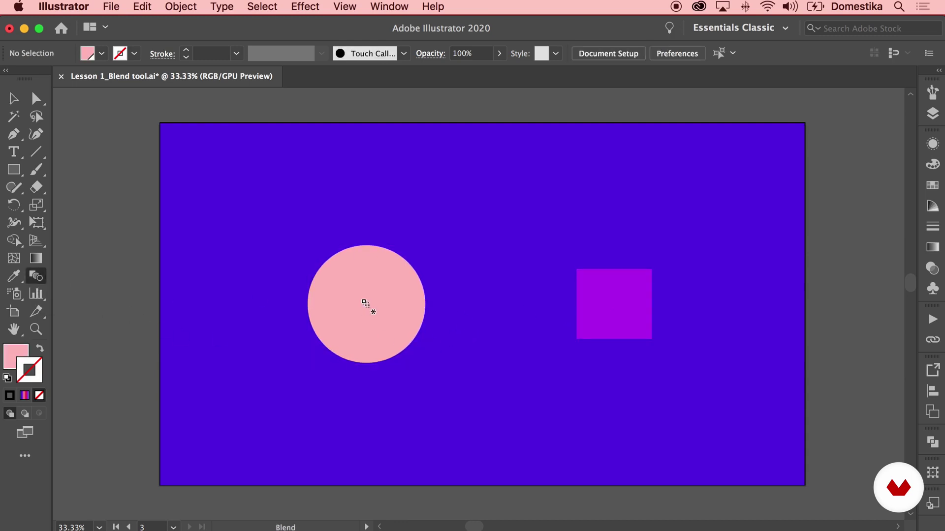
pyautogui.click(622, 312)
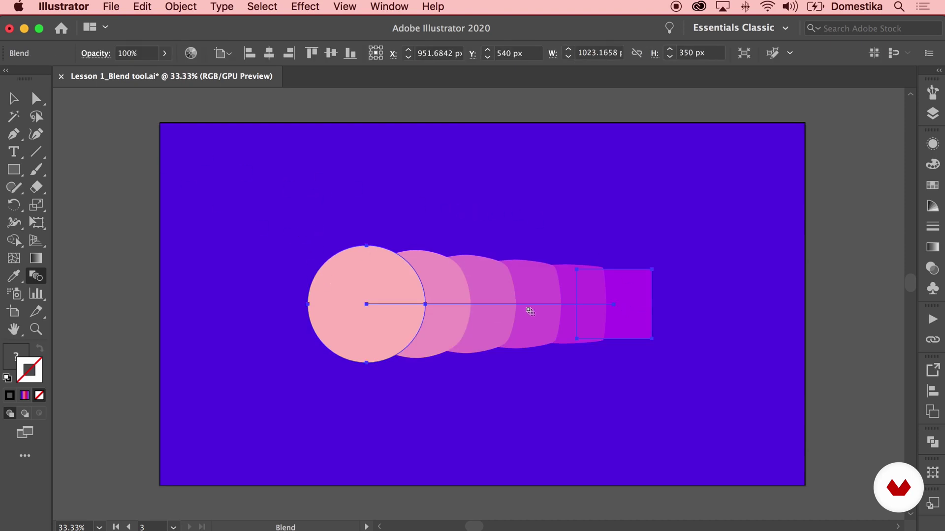
# Open the Blend Options, set Specified Steps to 400 and turn on the preview
pyautogui.doubleClick(38, 276)
pyautogui.moveTo(604, 172); pyautogui.dragTo(160, 125)
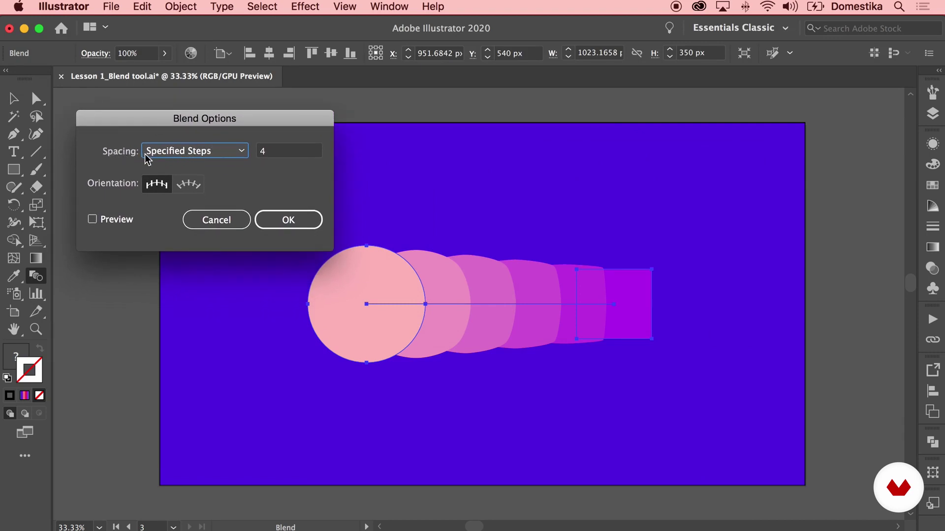
pyautogui.click(267, 154)
pyautogui.write('00')
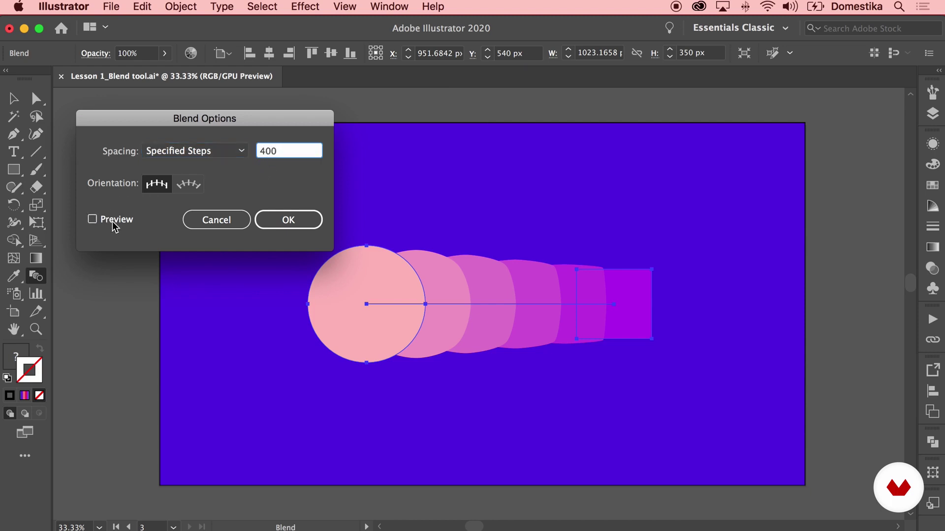
pyautogui.click(104, 219)
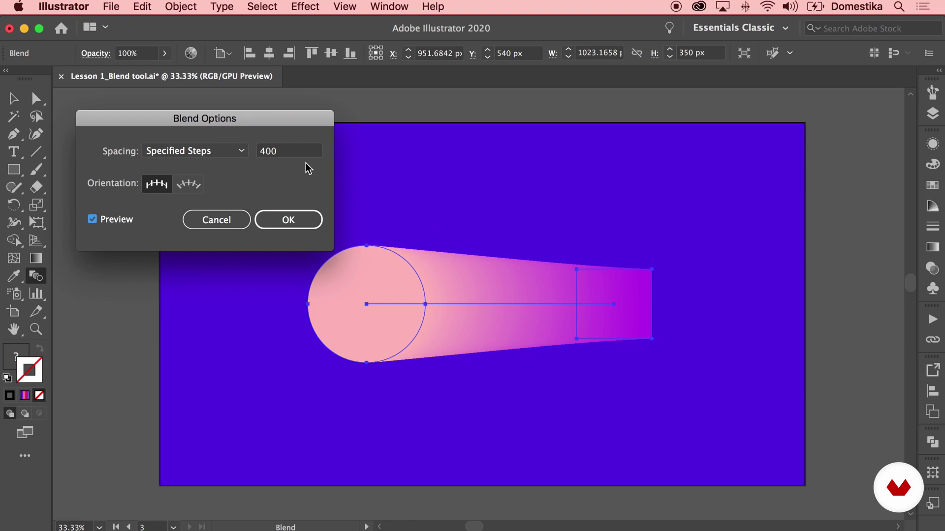
# Reduce the blend's Specified Steps to 10 and preview it
pyautogui.press('Tab')
pyautogui.write('10')
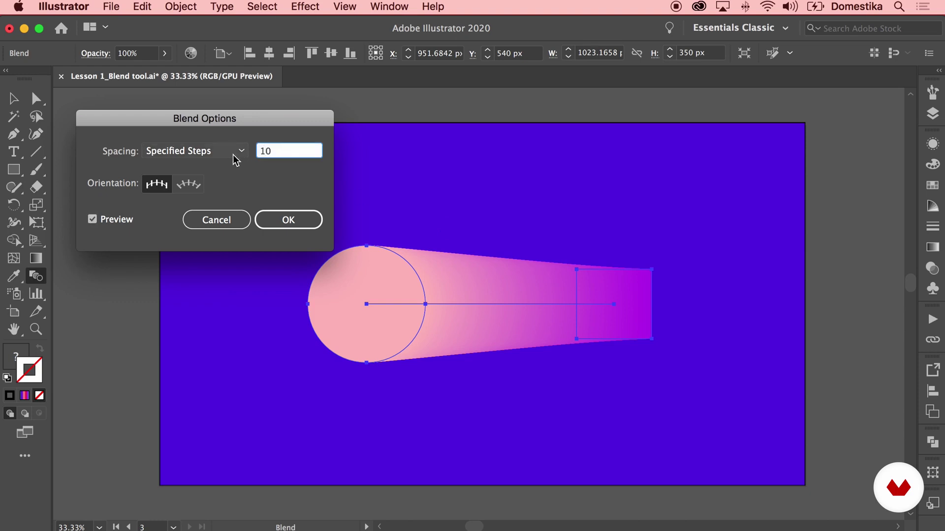
pyautogui.click(104, 222)
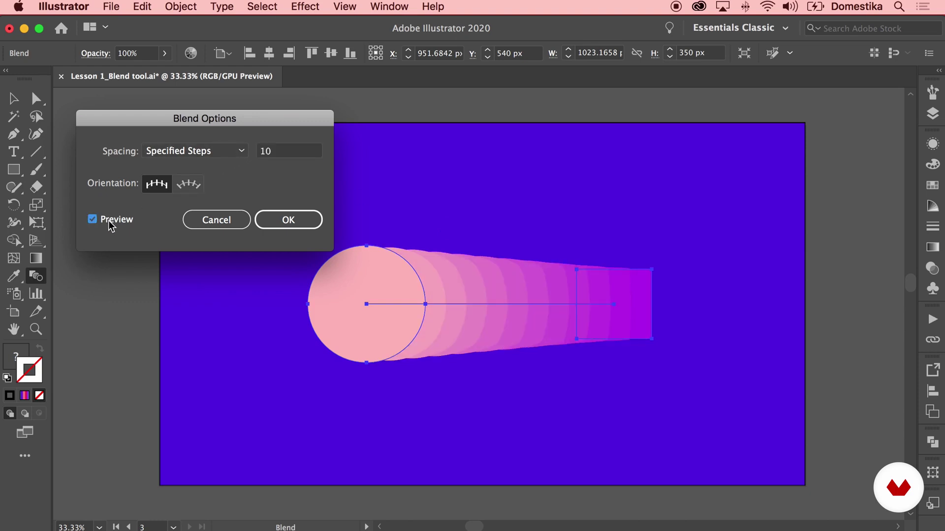
# Try Specified Distance spacing of 20 px for the blend and refresh the preview
pyautogui.click(195, 152)
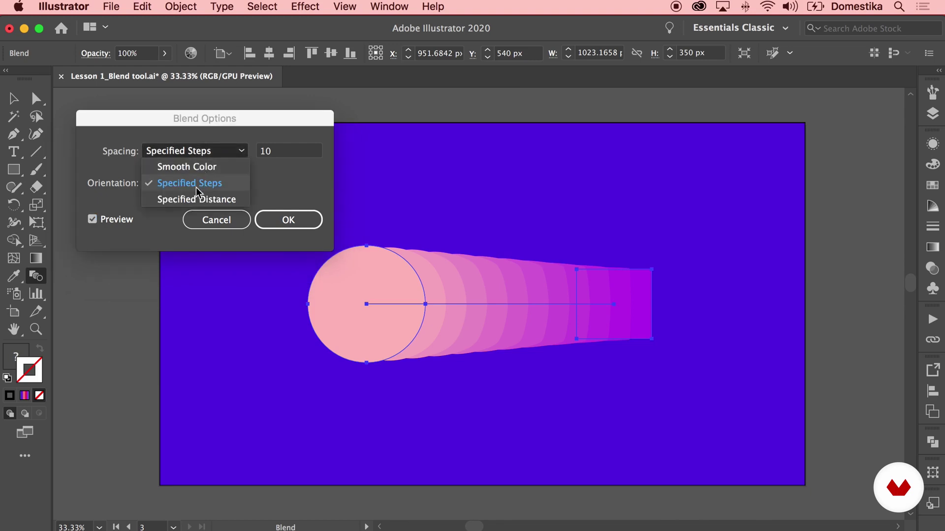
pyautogui.click(206, 199)
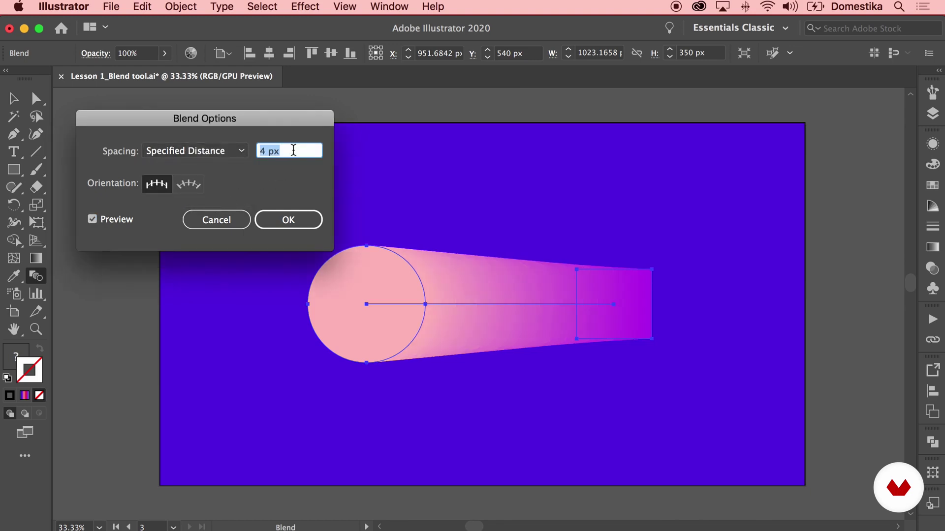
pyautogui.click(269, 151)
pyautogui.write('20')
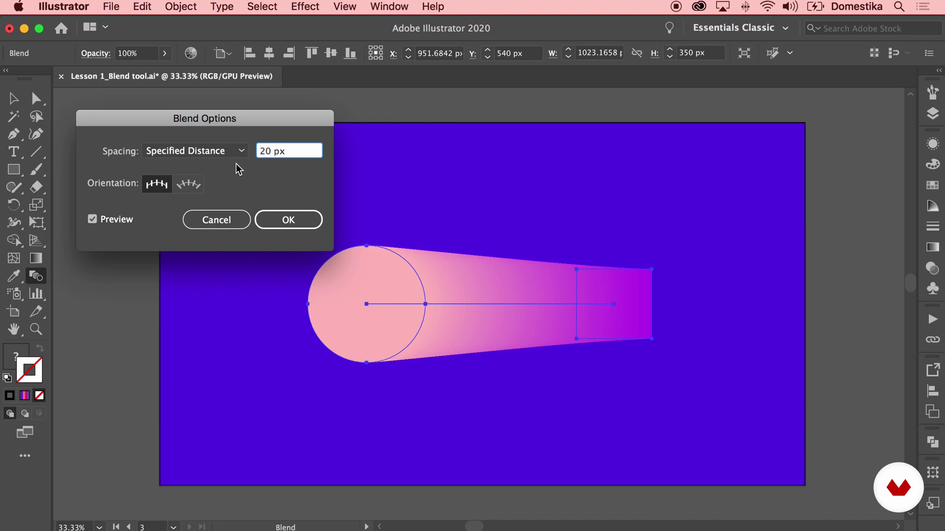
pyautogui.click(112, 219)
pyautogui.click(112, 220)
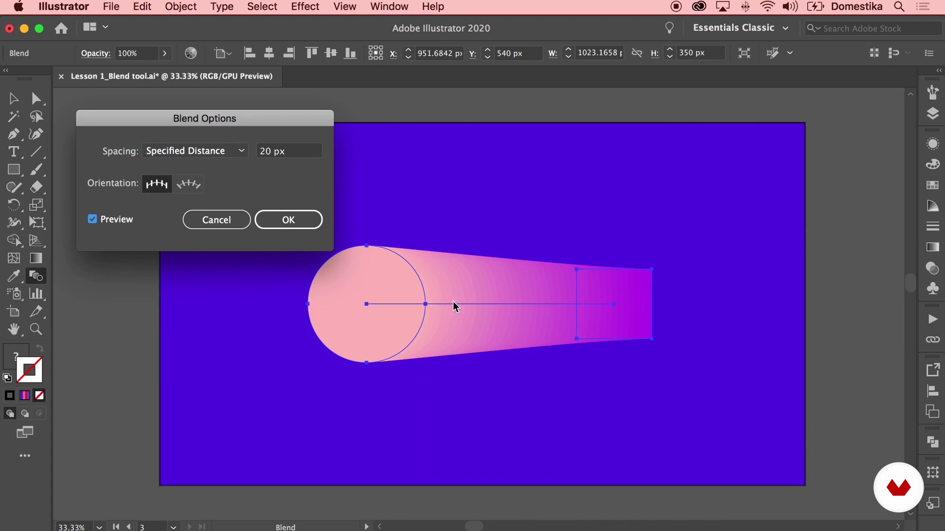
# Preview the blend with a Specified Distance of 200 px and with Smooth Color spacing
pyautogui.click(274, 153)
pyautogui.write('0')
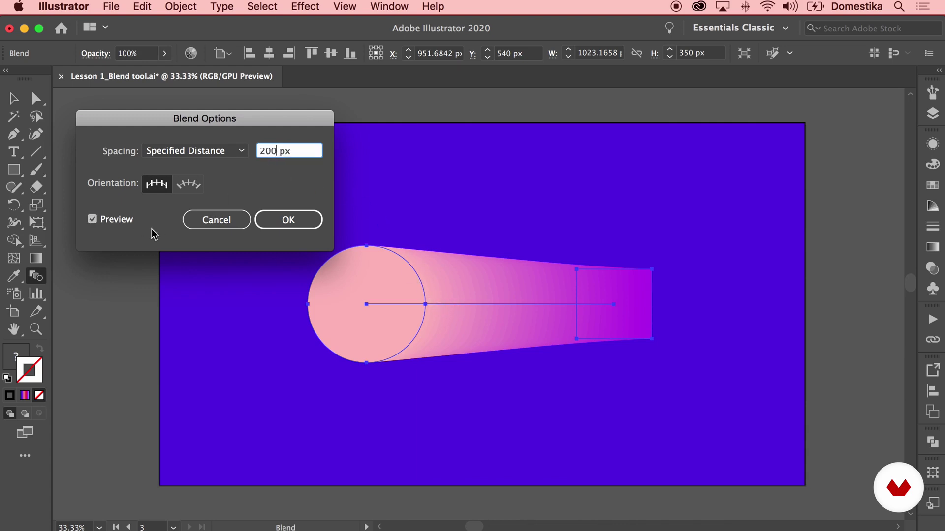
pyautogui.click(119, 219)
pyautogui.click(119, 219)
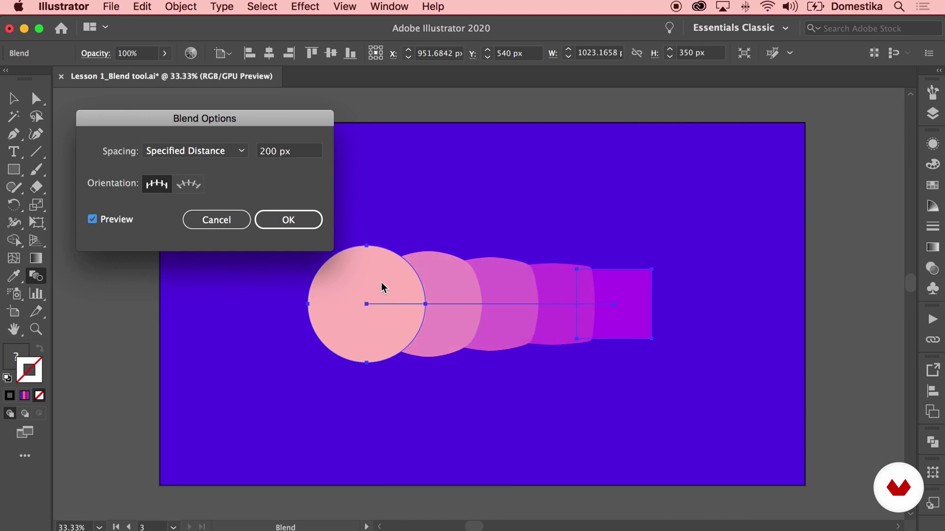
pyautogui.click(203, 155)
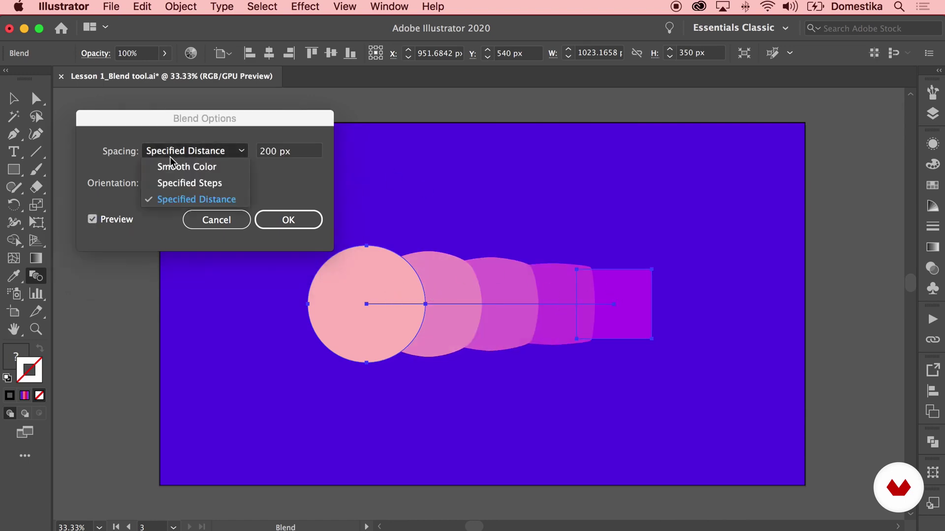
pyautogui.click(216, 168)
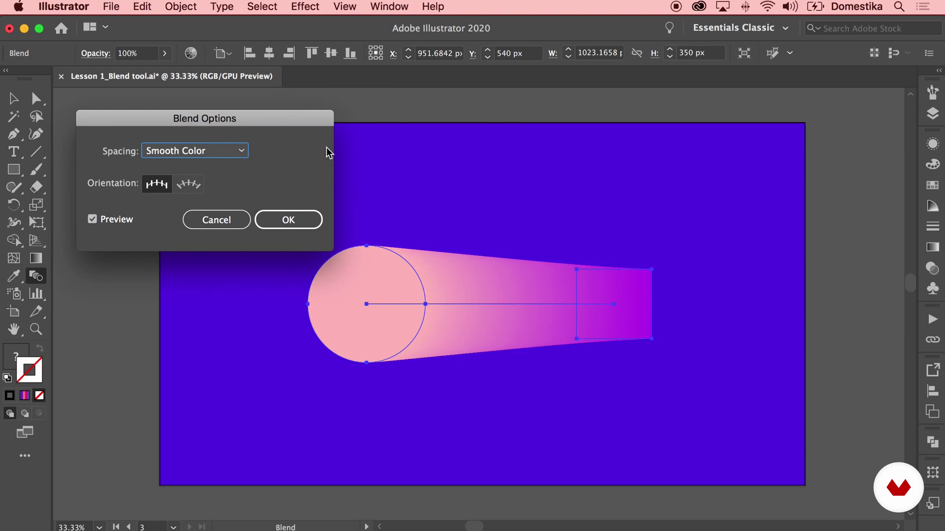
# Set the blend spacing to Specified Steps with 10 steps and apply the options
pyautogui.click(226, 154)
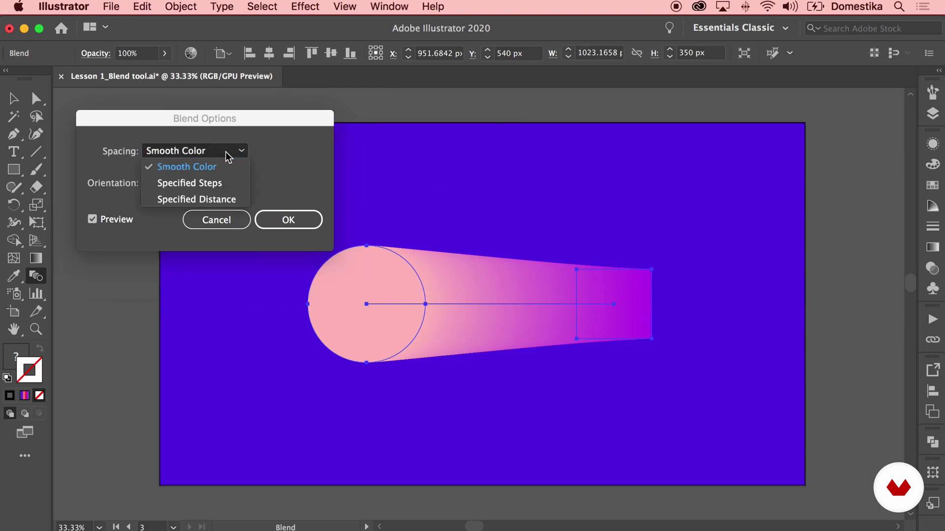
pyautogui.click(224, 185)
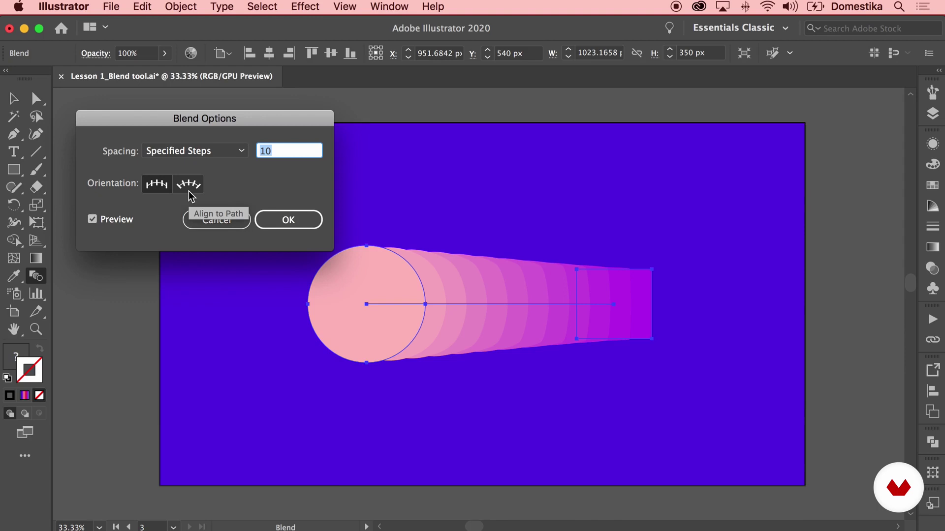
pyautogui.click(296, 218)
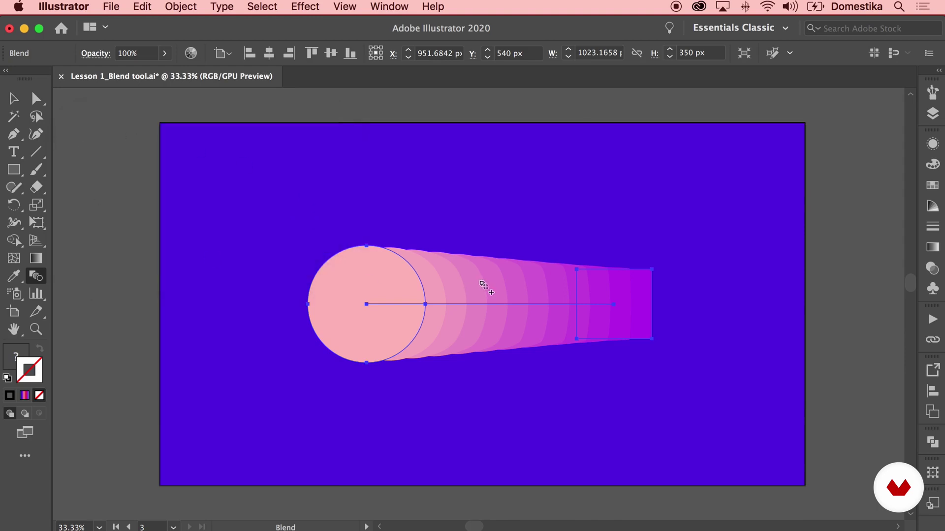
# Reposition the individual shapes inside the blend, moving the purple square up and the pink circle down to form a diagonal
pyautogui.click(14, 99)
pyautogui.click(257, 156)
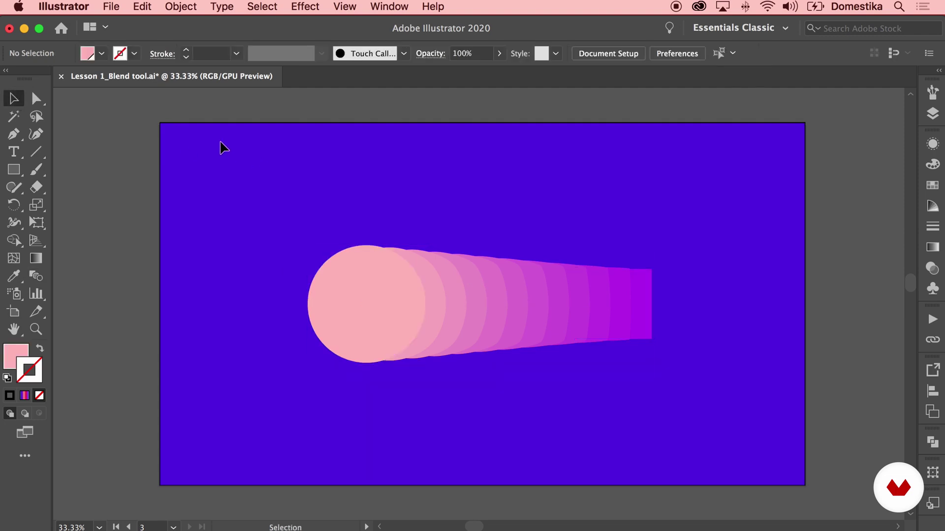
pyautogui.click(37, 100)
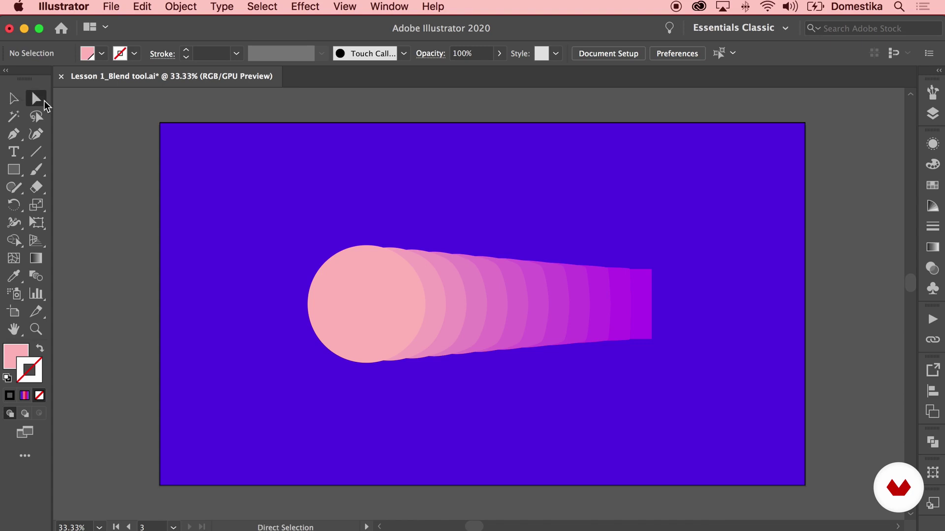
pyautogui.click(635, 311)
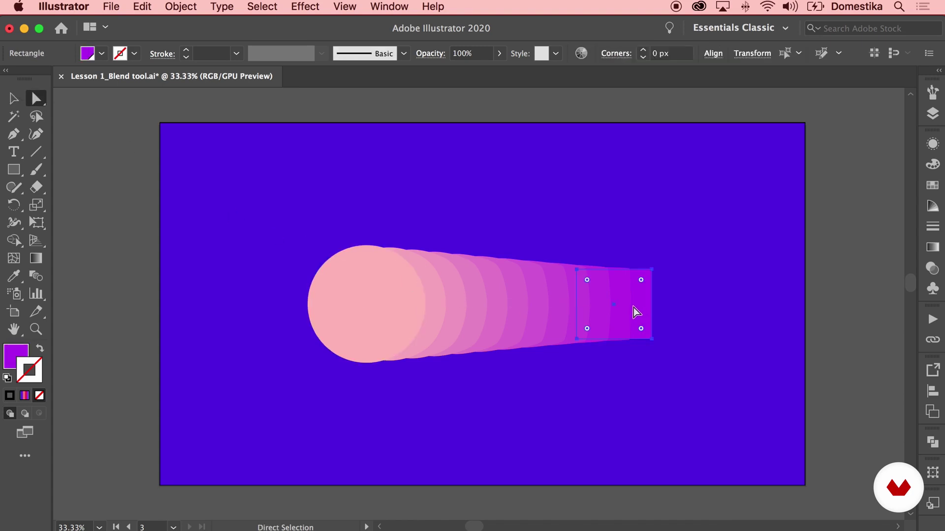
pyautogui.moveTo(641, 323); pyautogui.dragTo(654, 263)
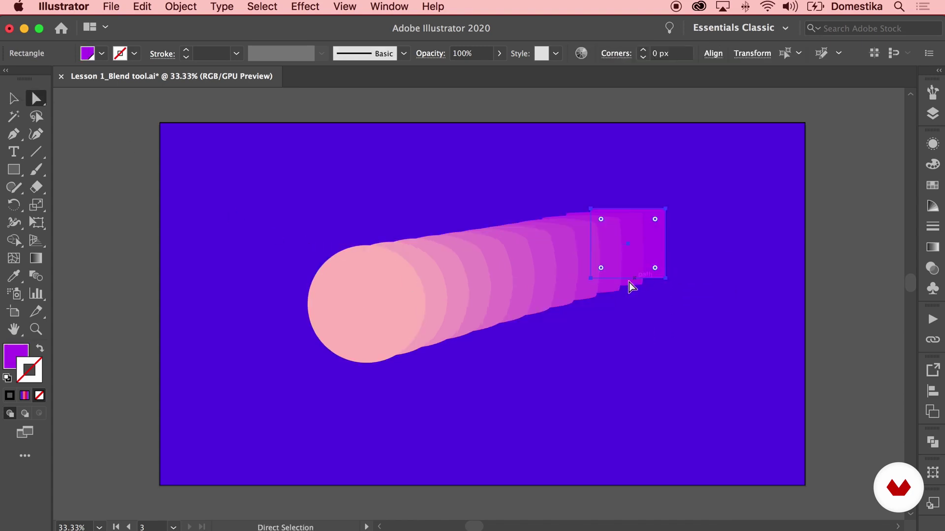
pyautogui.moveTo(402, 302); pyautogui.dragTo(375, 346)
pyautogui.moveTo(651, 253); pyautogui.dragTo(647, 225)
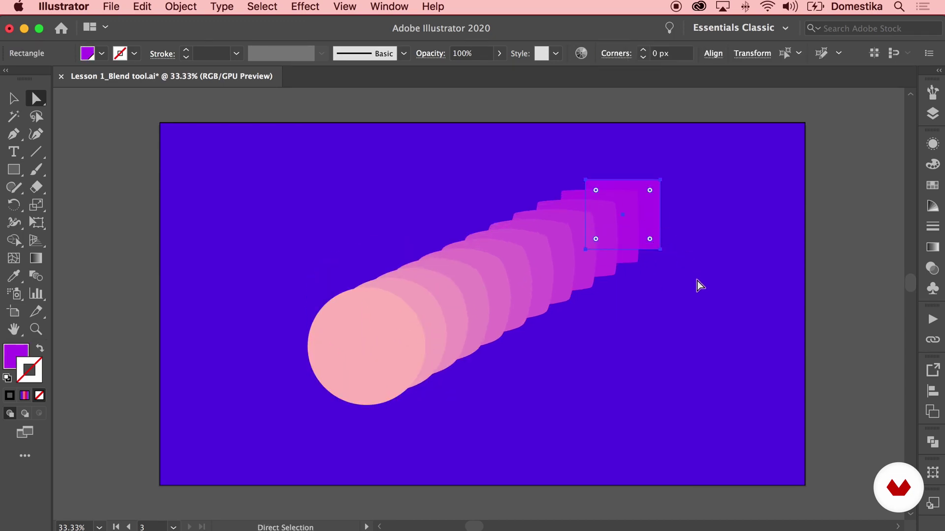
# Rotate the purple square, scale it down and round its corners to a radius of about 43 px
pyautogui.click(17, 101)
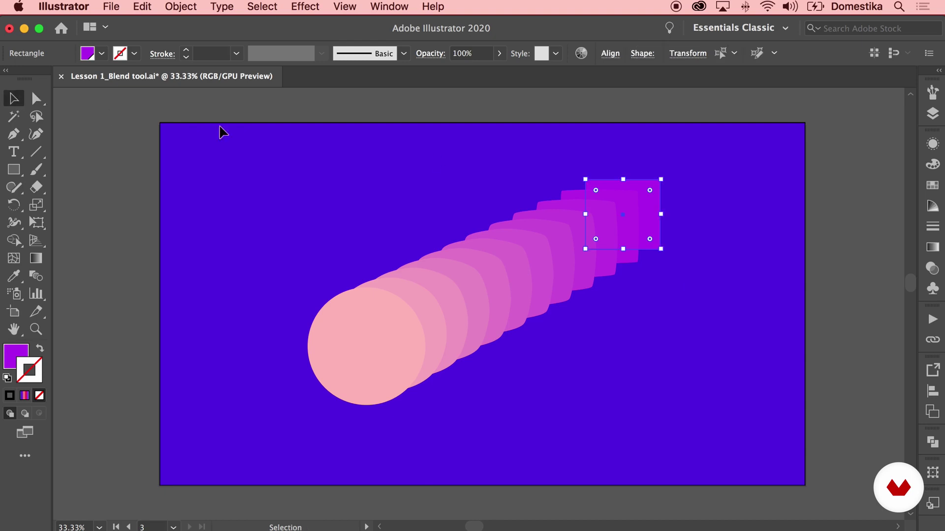
pyautogui.moveTo(667, 175)
pyautogui.mouseDown()
pyautogui.moveTo(694, 227)
pyautogui.moveTo(685, 207)
pyautogui.moveTo(681, 227)
pyautogui.moveTo(675, 190)
pyautogui.mouseUp()
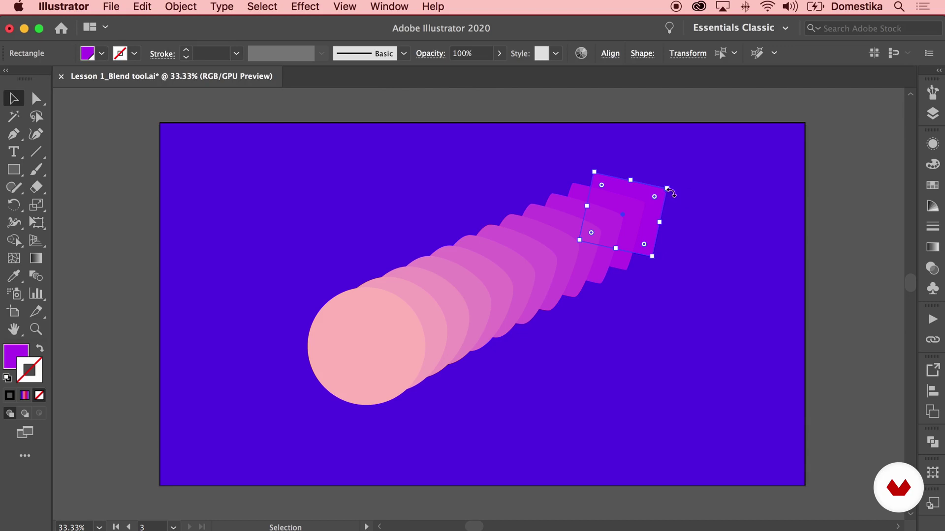
pyautogui.moveTo(670, 191); pyautogui.dragTo(685, 174)
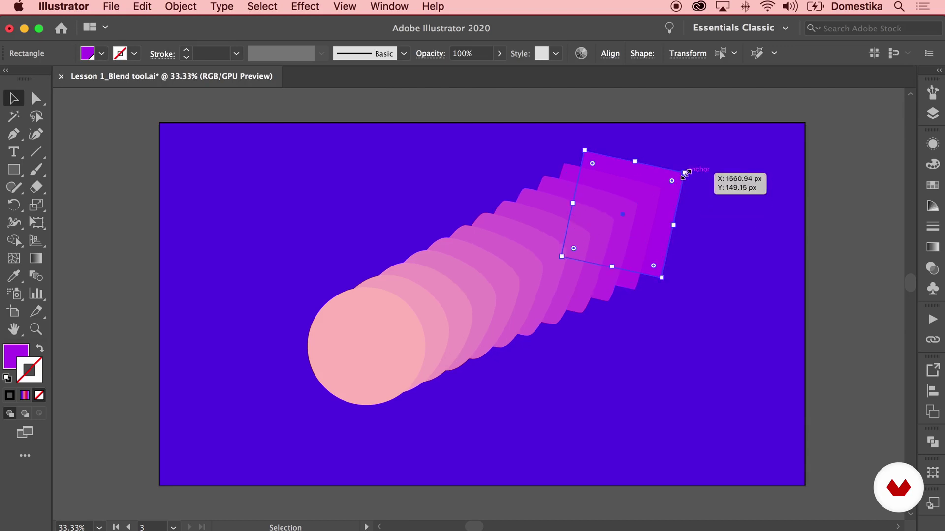
pyautogui.moveTo(585, 151); pyautogui.dragTo(652, 297)
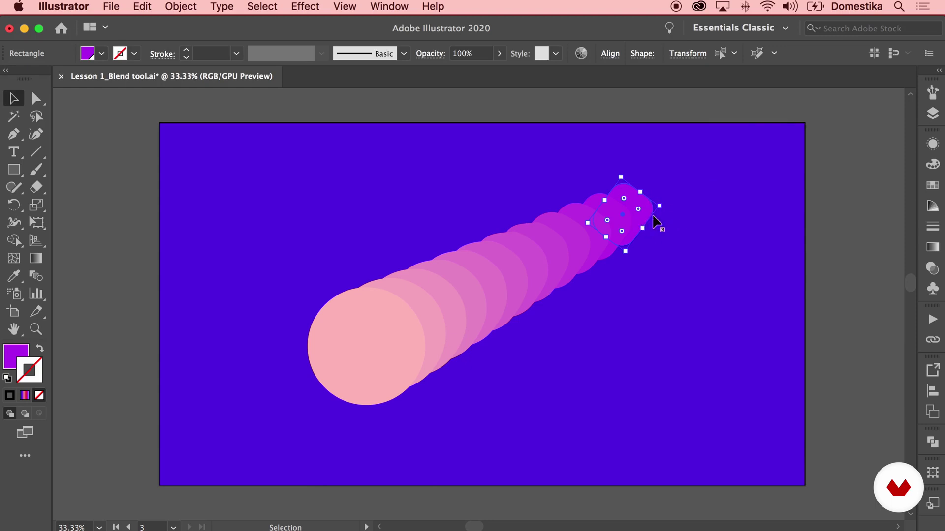
pyautogui.click(651, 254)
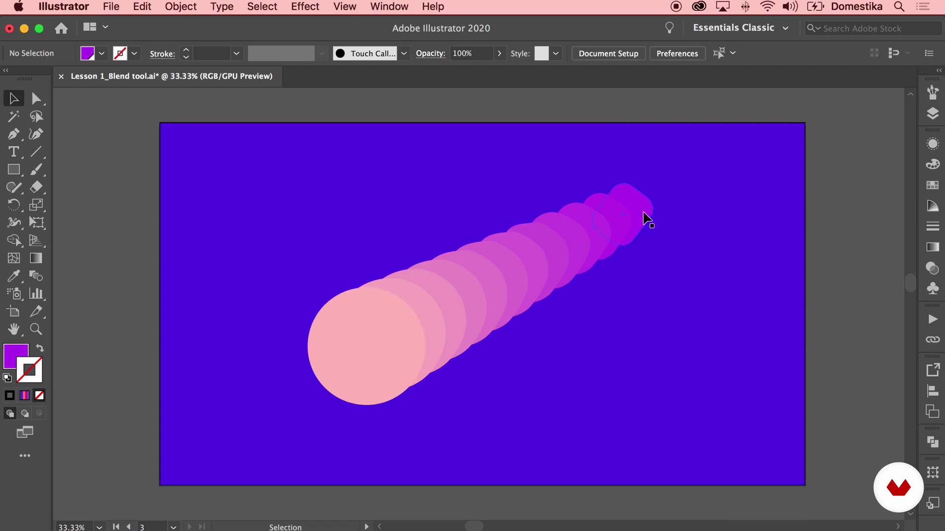
# Select only the blend's pink circle, try a yellow swatch as its fill and settle on the light green swatch
pyautogui.click(354, 376)
pyautogui.click(112, 173)
pyautogui.click(43, 102)
pyautogui.click(339, 318)
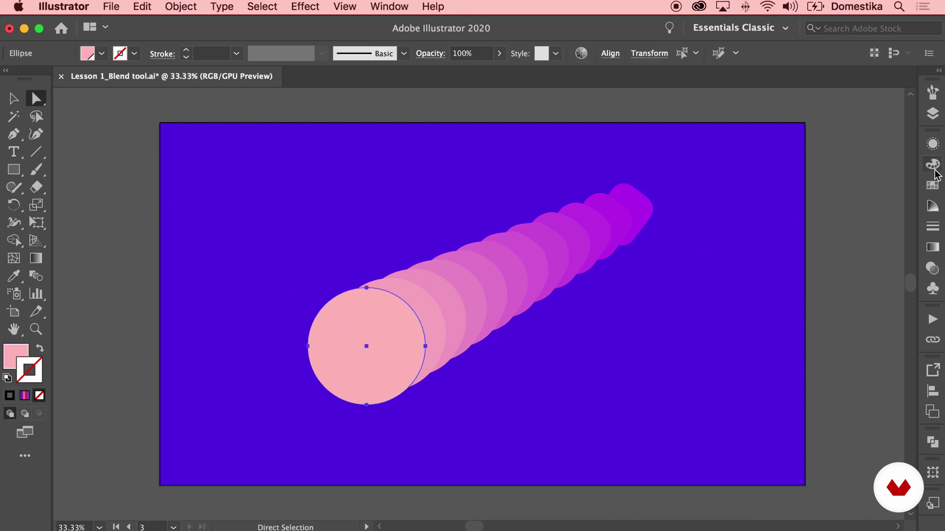
pyautogui.click(933, 185)
pyautogui.click(790, 184)
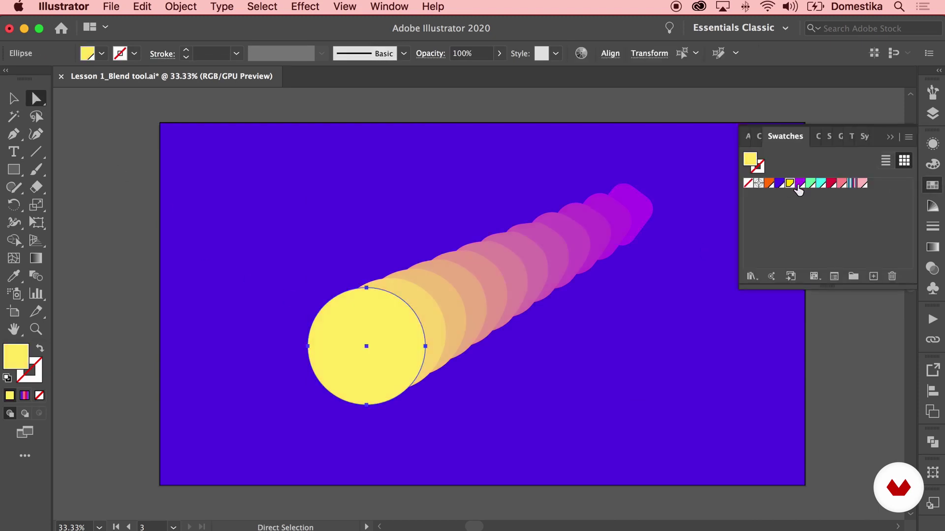
pyautogui.click(811, 185)
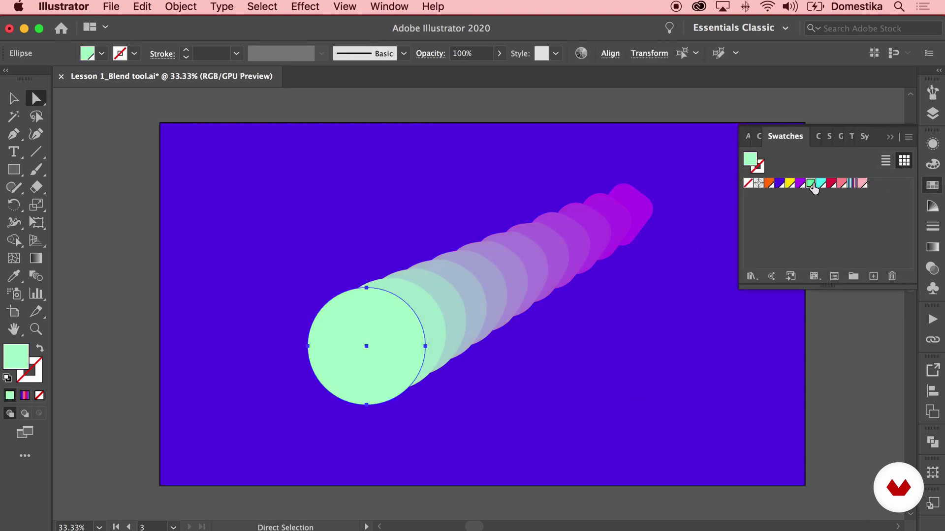
pyautogui.click(891, 138)
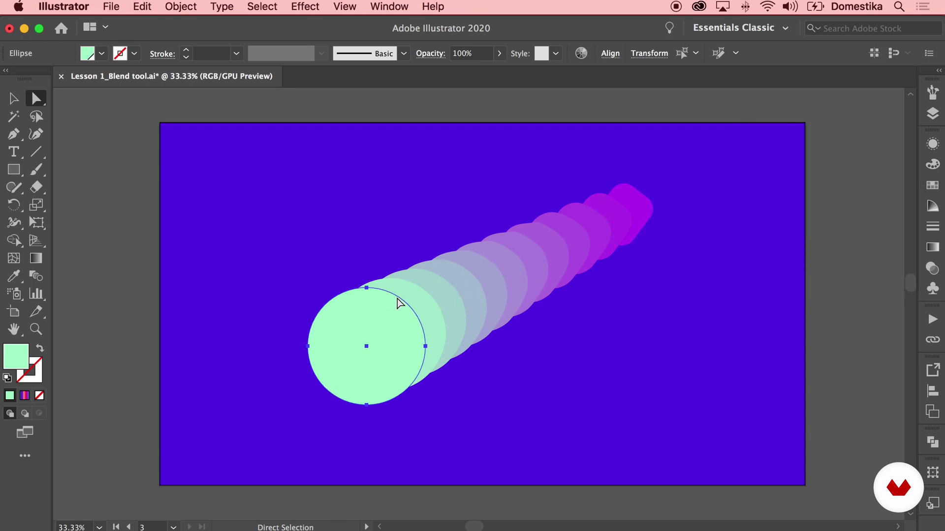
# Move the purple square slightly higher and bring it to the front of the blend's stacking order
pyautogui.moveTo(625, 234); pyautogui.dragTo(635, 195)
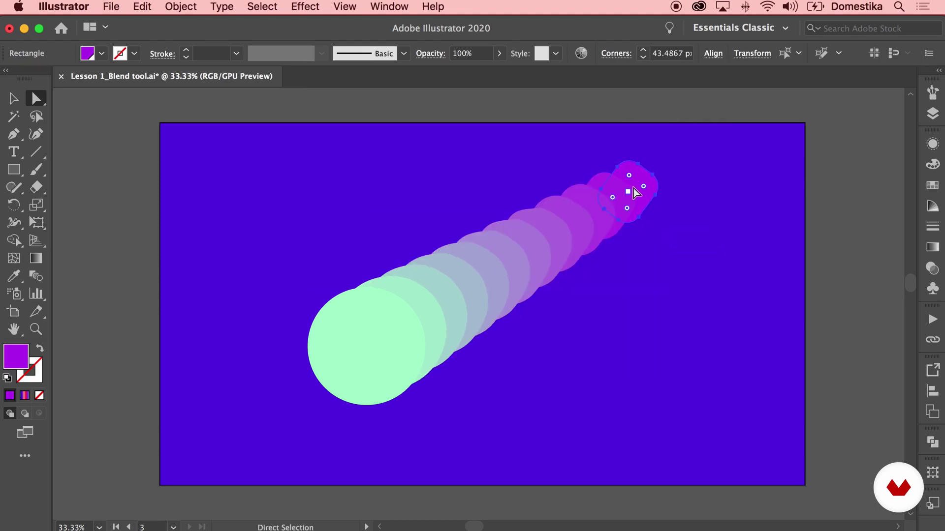
pyautogui.rightClick(639, 178)
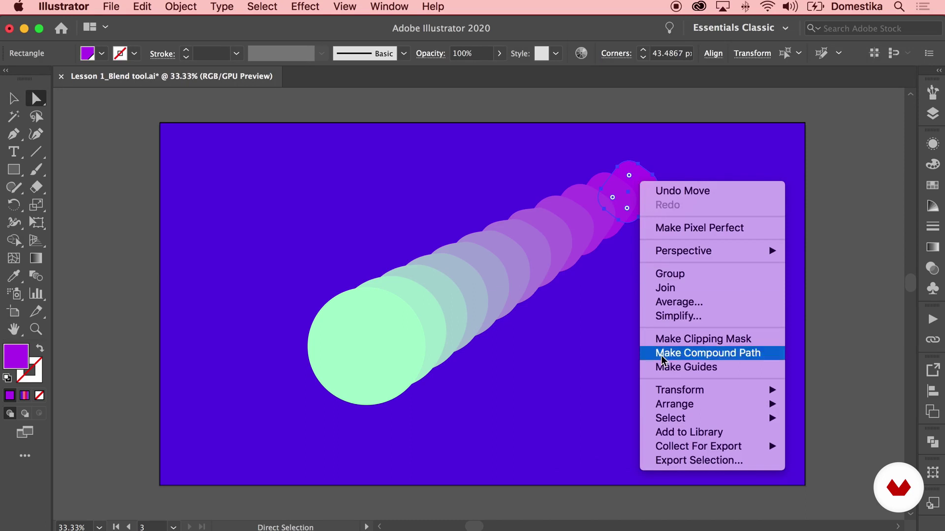
pyautogui.moveTo(665, 406)
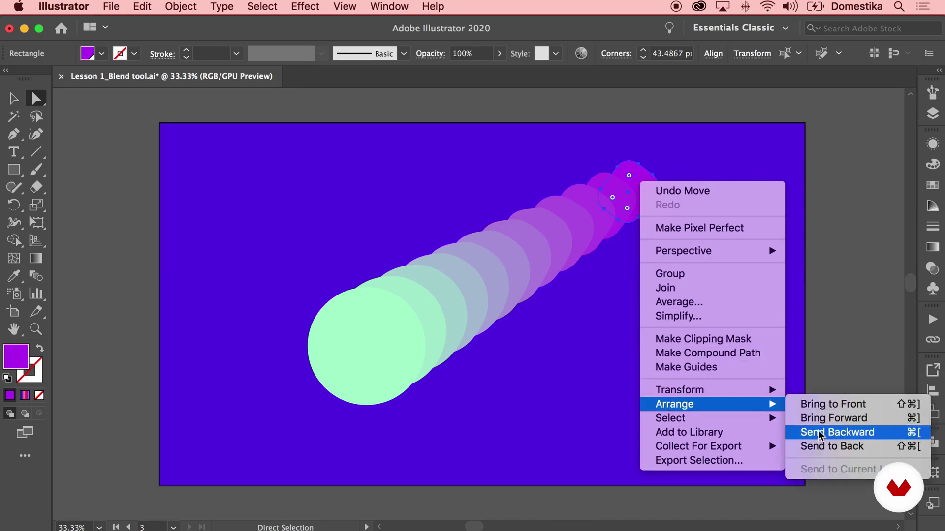
pyautogui.click(820, 406)
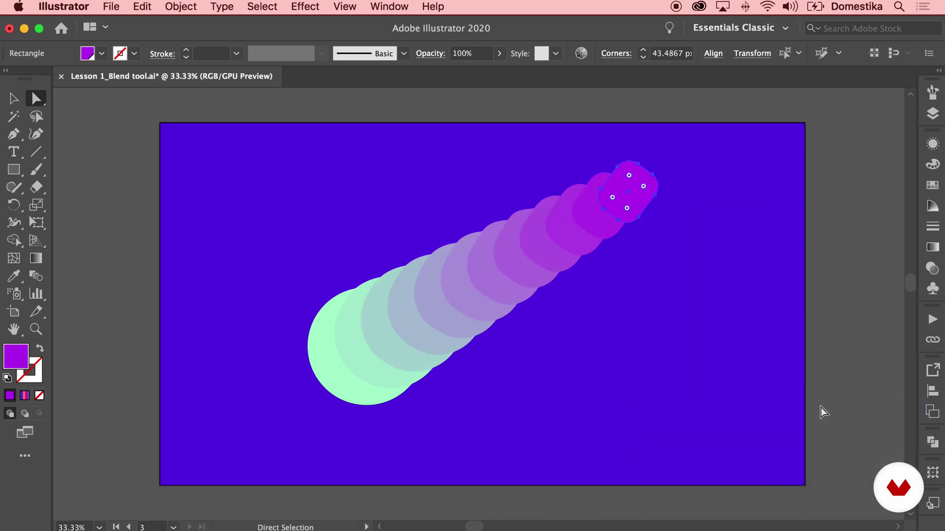
pyautogui.click(727, 400)
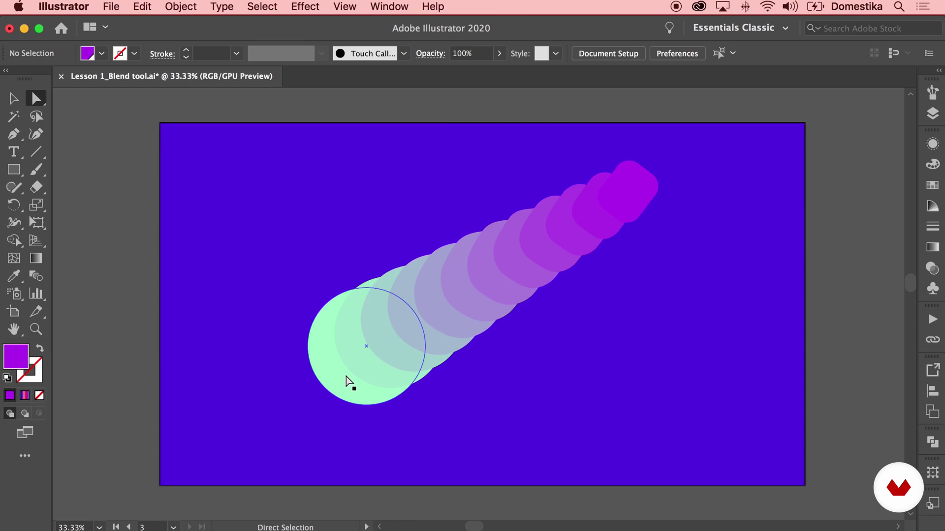
# Move the purple square down closer to the green circle to shorten the blend, and clear the selection
pyautogui.moveTo(636, 209); pyautogui.dragTo(530, 322)
pyautogui.click(599, 323)
pyautogui.click(14, 99)
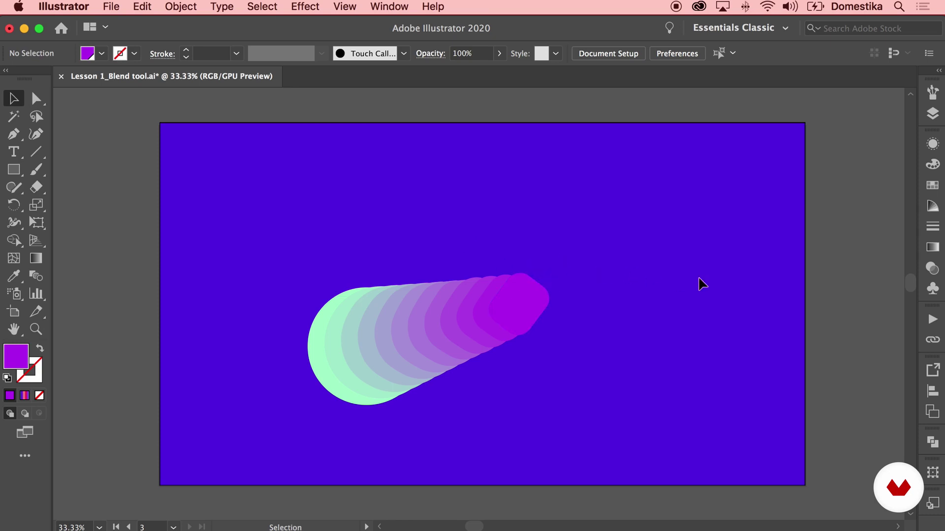
# On the pink artboard, move the purple curve so that its ends meet the ends of the red curve
pyautogui.moveTo(804, 279); pyautogui.dragTo(331, 268)
pyautogui.moveTo(761, 270); pyautogui.dragTo(348, 270)
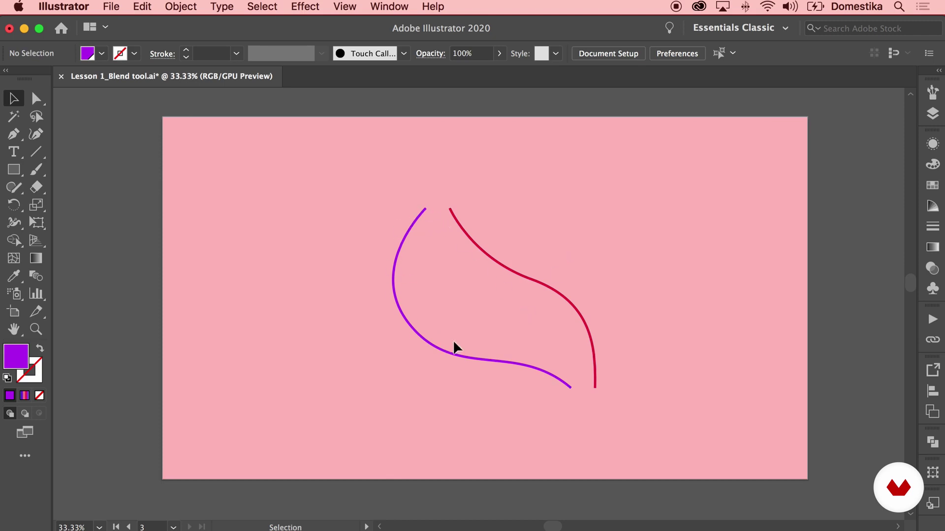
pyautogui.click(499, 362)
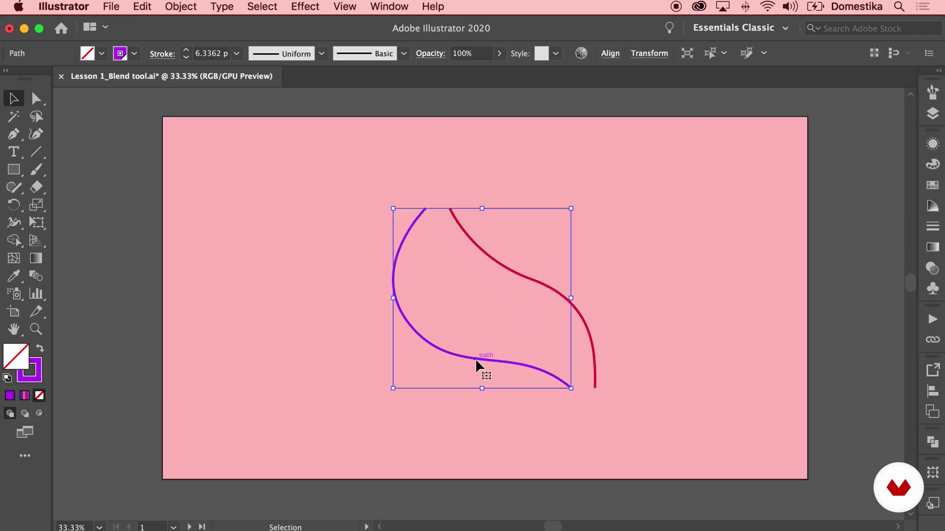
pyautogui.moveTo(449, 352); pyautogui.dragTo(471, 354)
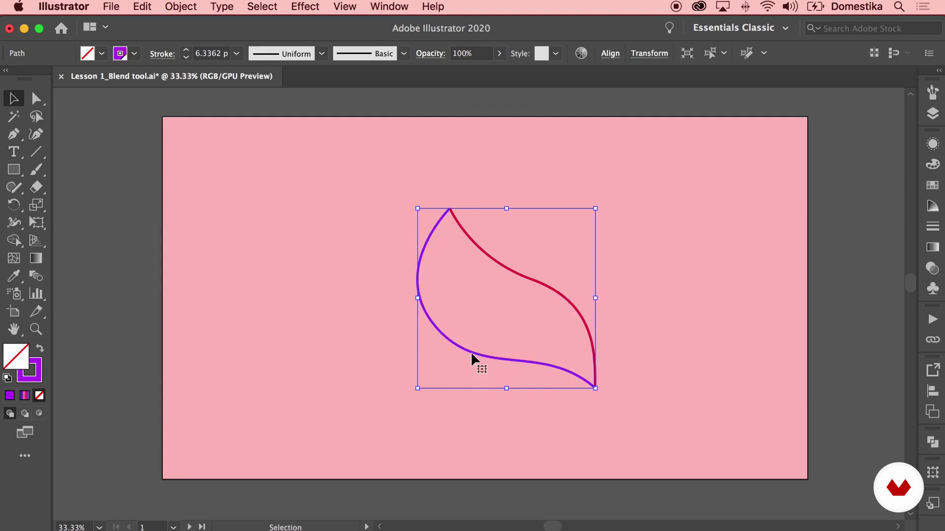
# Select the purple and red curves together and make a blend between them
pyautogui.click(637, 329)
pyautogui.moveTo(430, 319)
pyautogui.mouseDown()
pyautogui.moveTo(406, 325)
pyautogui.moveTo(418, 321)
pyautogui.mouseUp()
pyautogui.click(191, 7)
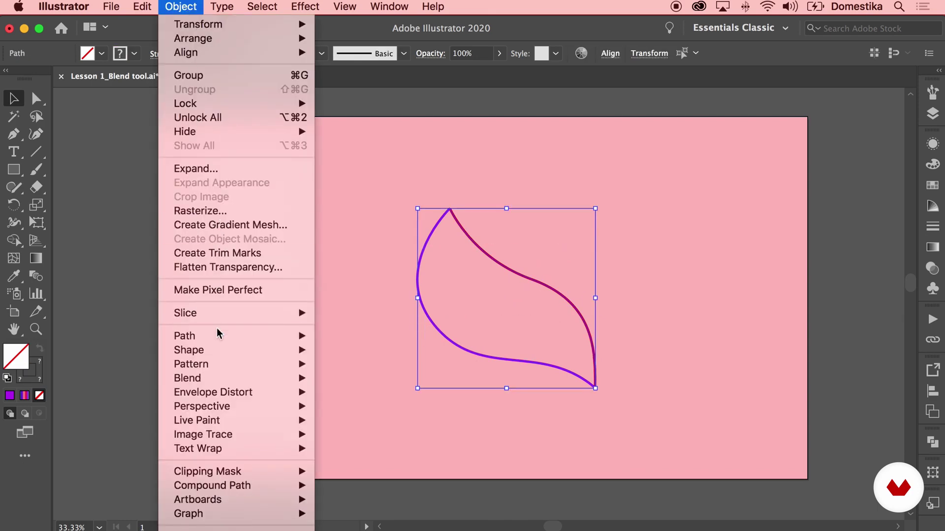
pyautogui.moveTo(219, 383)
pyautogui.click(376, 380)
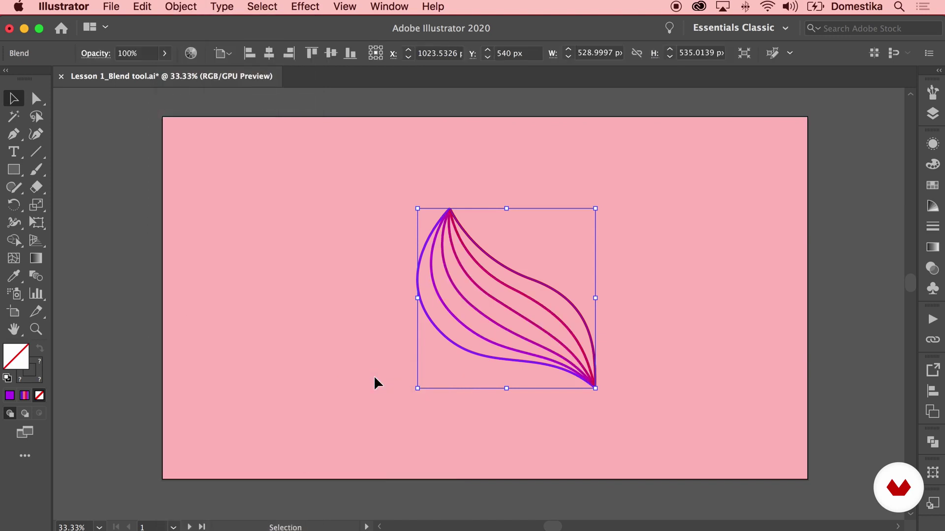
# Set the curve blend's spacing to 20 Specified Steps, preview it and apply the options
pyautogui.click(354, 375)
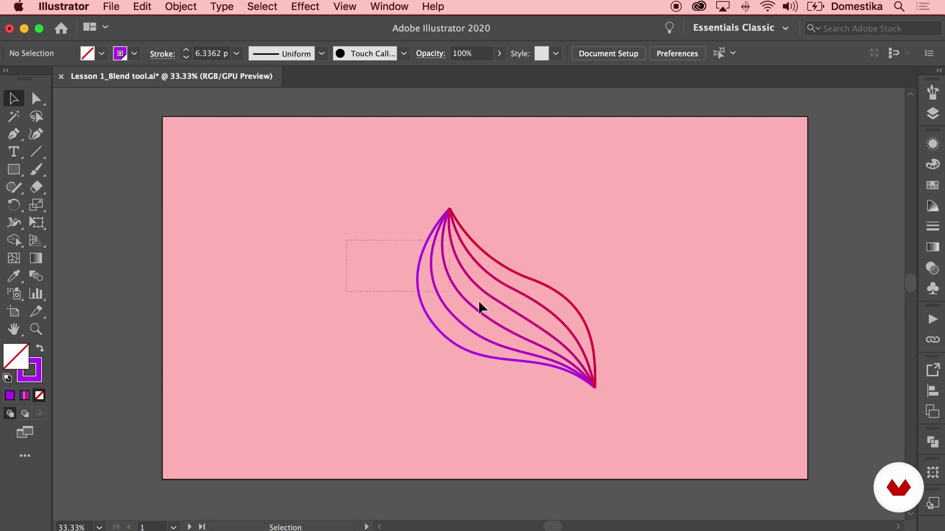
pyautogui.click(583, 343)
pyautogui.doubleClick(41, 277)
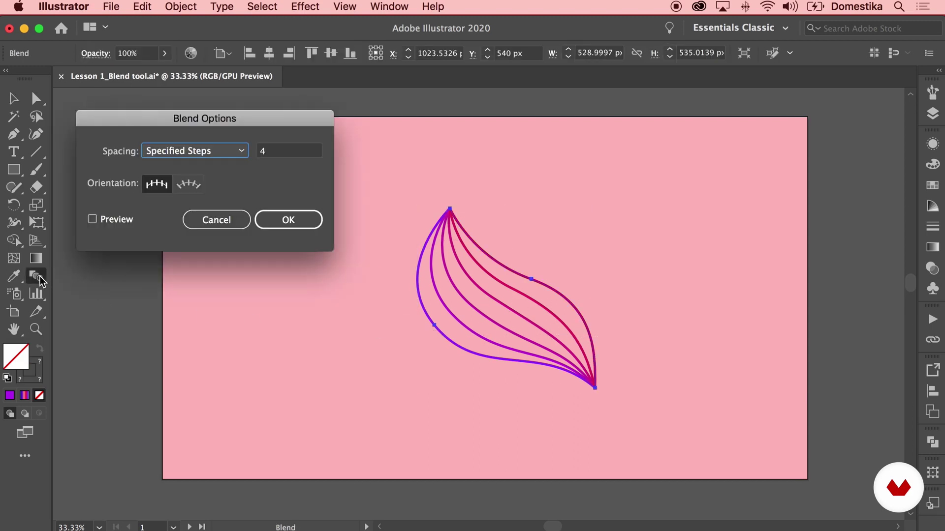
pyautogui.click(272, 152)
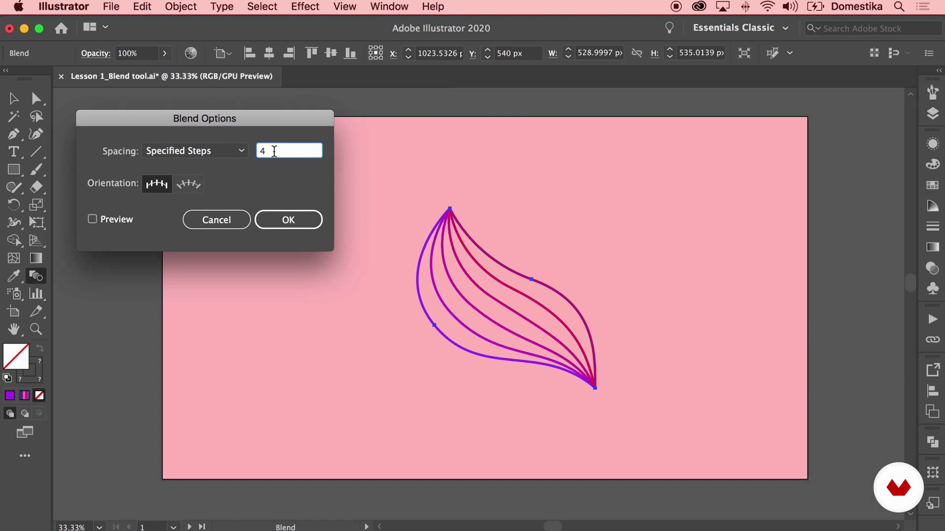
pyautogui.write('20')
pyautogui.click(122, 219)
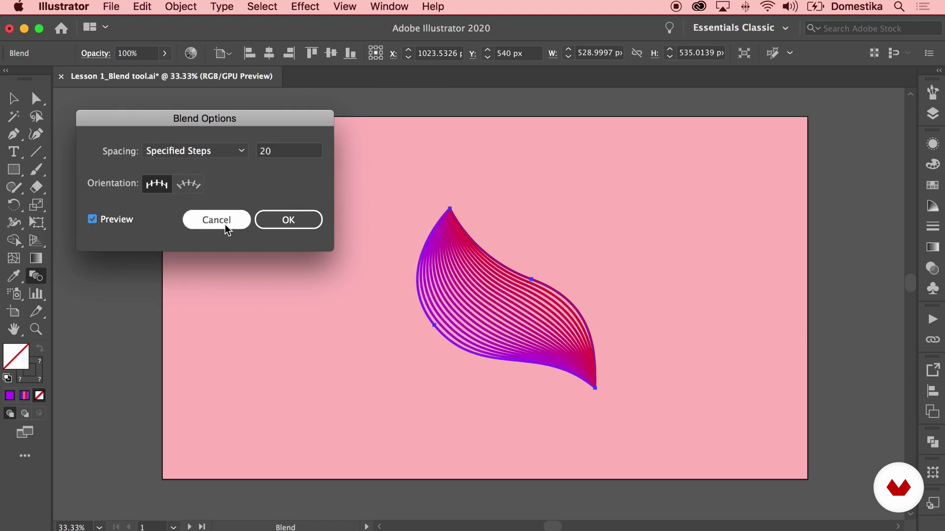
pyautogui.click(289, 220)
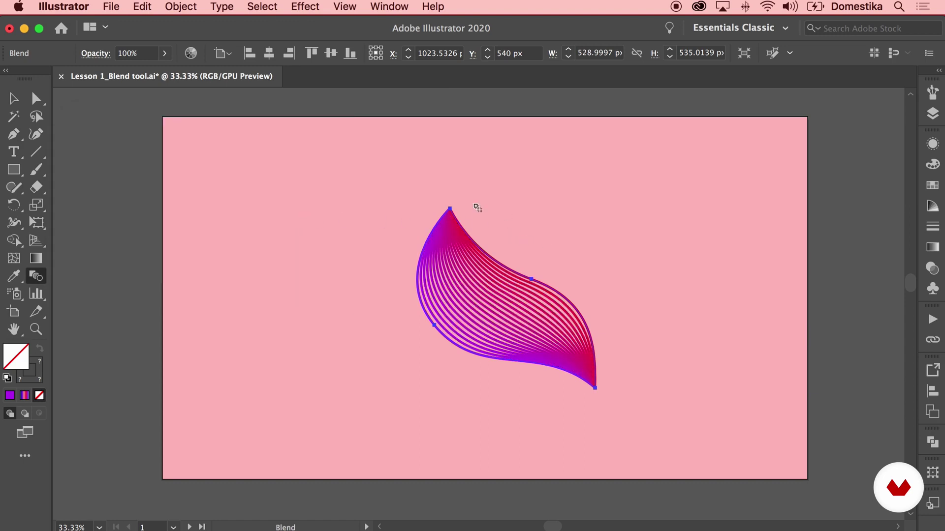
# Thin the blended curves to a stroke weight of 4 pt and clear the selection
pyautogui.click(13, 98)
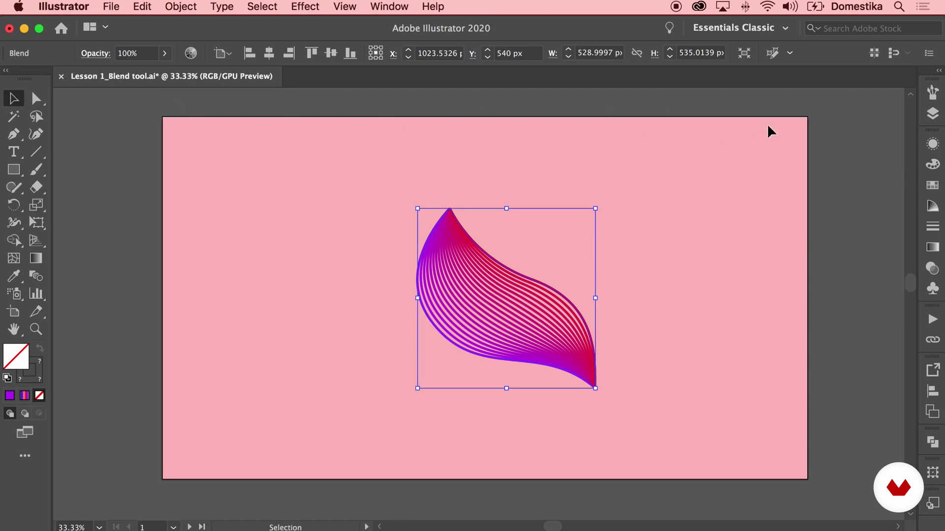
pyautogui.click(937, 228)
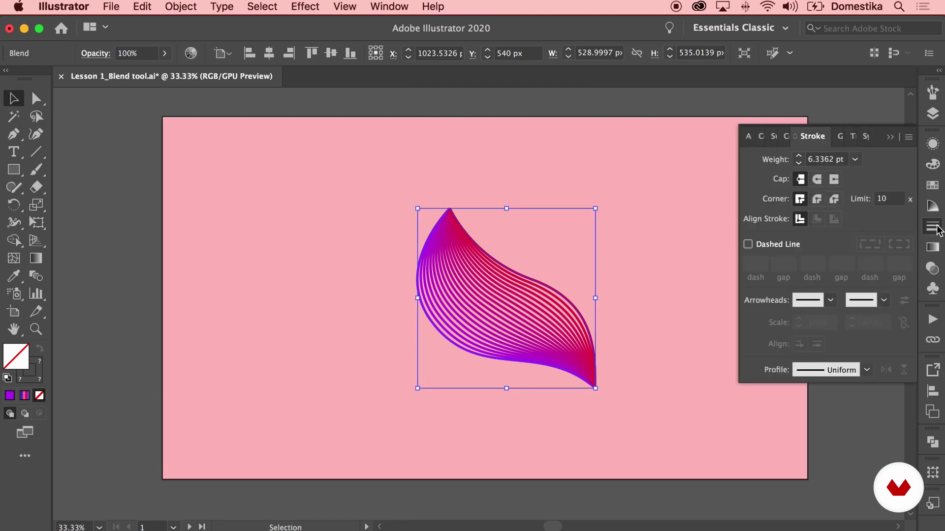
pyautogui.click(798, 163)
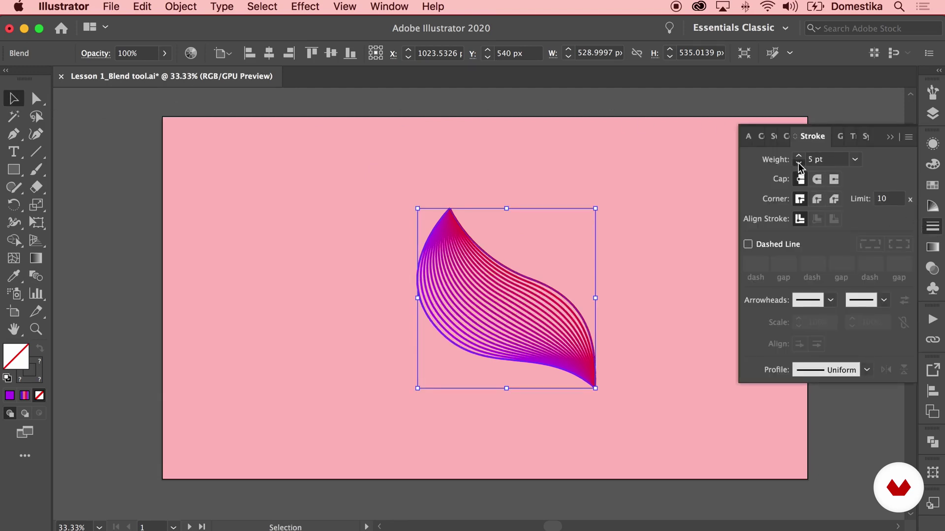
pyautogui.click(799, 163)
pyautogui.click(799, 163)
pyautogui.click(798, 156)
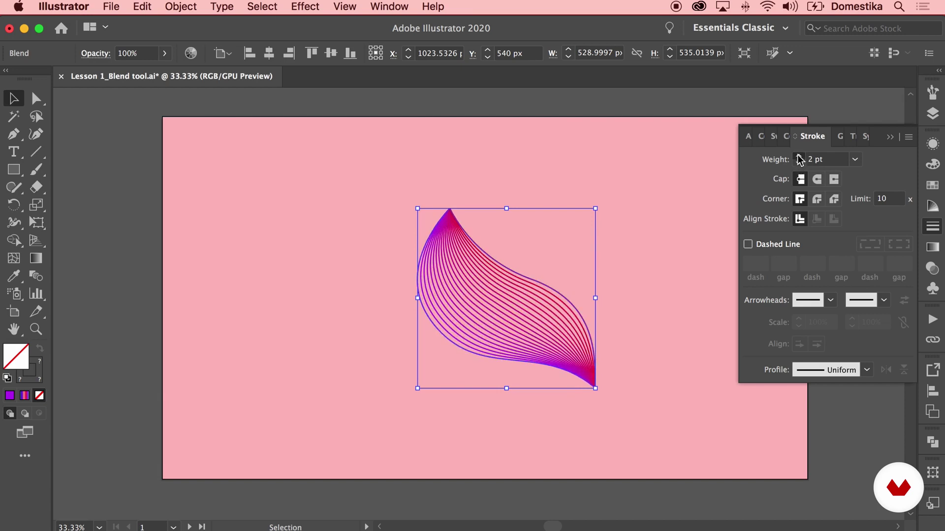
pyautogui.click(665, 176)
pyautogui.click(890, 136)
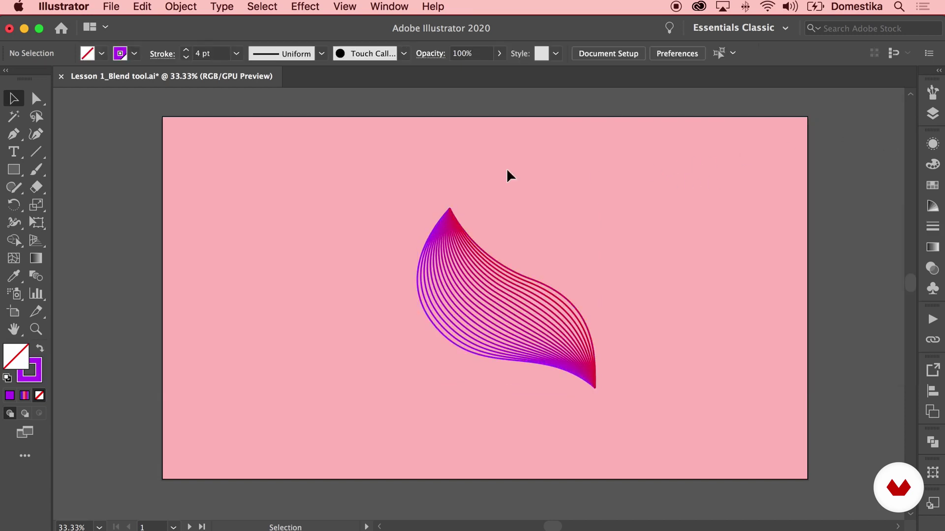
# Reshape the blend by moving the red curve's middle anchor outward and adjusting the purple curve's lower anchor and its handle
pyautogui.click(43, 103)
pyautogui.moveTo(510, 265); pyautogui.dragTo(550, 261)
pyautogui.moveTo(447, 340); pyautogui.dragTo(435, 326)
pyautogui.moveTo(388, 269); pyautogui.dragTo(390, 277)
# Add an anchor point on the upper part of the purple curve, move it outward and clear the selection
pyautogui.moveTo(14, 134); pyautogui.dragTo(62, 152)
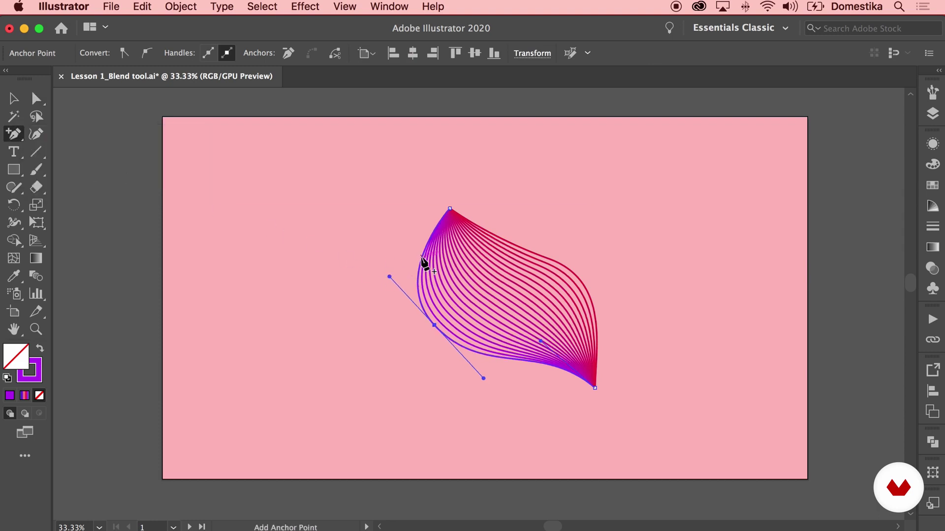
pyautogui.click(422, 257)
pyautogui.click(37, 98)
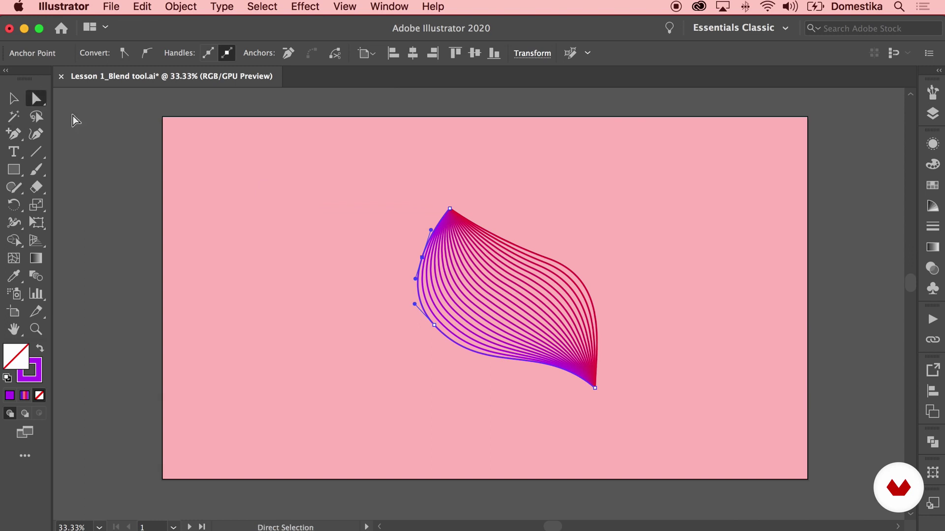
pyautogui.moveTo(422, 257)
pyautogui.mouseDown()
pyautogui.moveTo(409, 248)
pyautogui.moveTo(422, 212)
pyautogui.moveTo(411, 258)
pyautogui.moveTo(412, 250)
pyautogui.mouseUp()
pyautogui.click(550, 233)
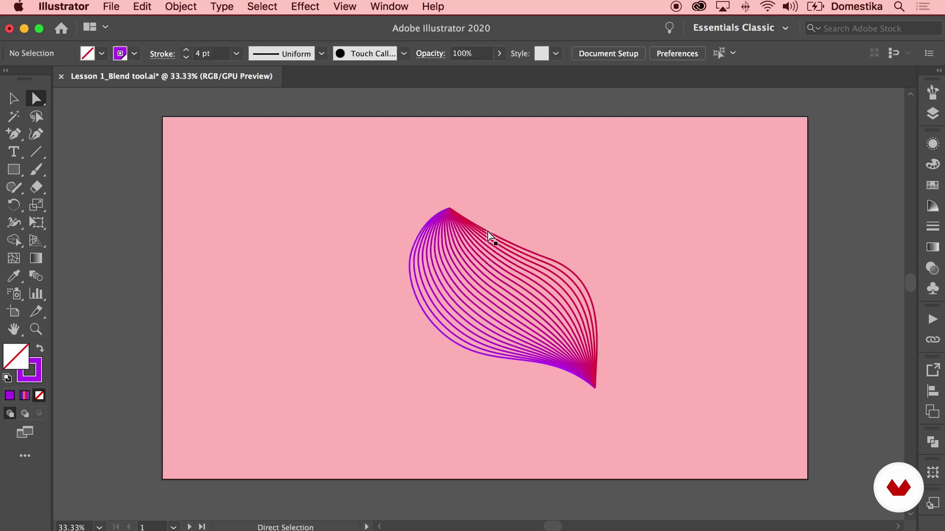
# Round out the purple curve by adjusting the new anchor's handle and moving the lower anchor outward, then clear the selection
pyautogui.click(408, 276)
pyautogui.moveTo(402, 281); pyautogui.dragTo(400, 282)
pyautogui.click(356, 307)
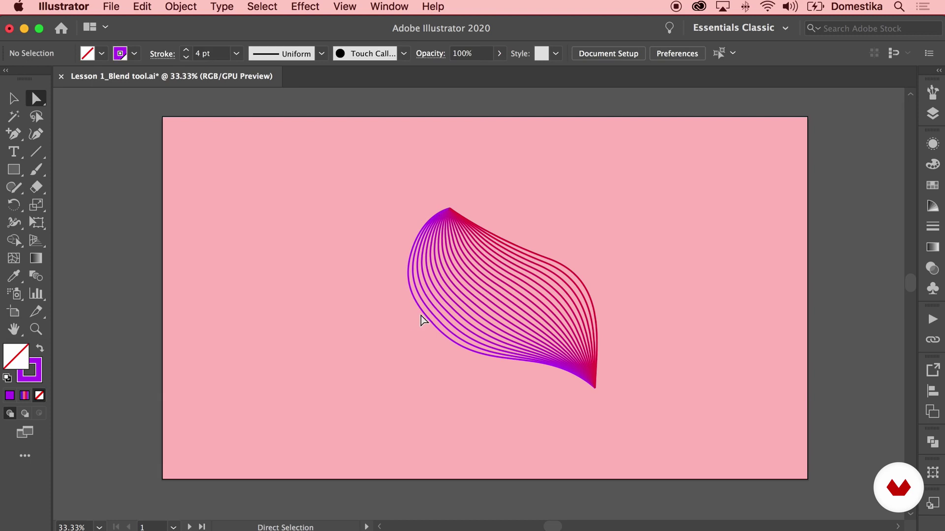
pyautogui.moveTo(423, 312); pyautogui.dragTo(427, 329)
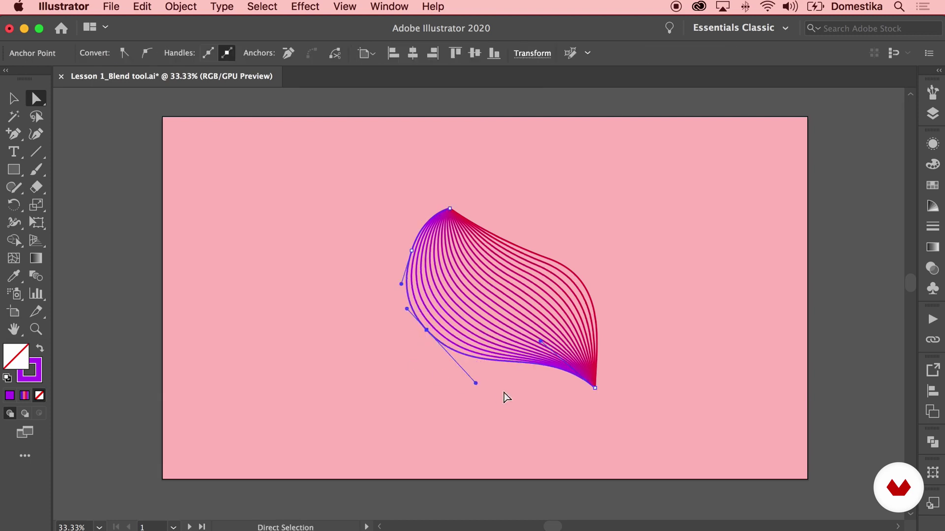
pyautogui.click(458, 390)
# On the blue artboard, distort the green circle of the blend by moving its left anchor outward, adjusting a handle and raising its top anchor
pyautogui.moveTo(267, 320); pyautogui.dragTo(631, 315)
pyautogui.moveTo(293, 310); pyautogui.dragTo(682, 316)
pyautogui.click(279, 344)
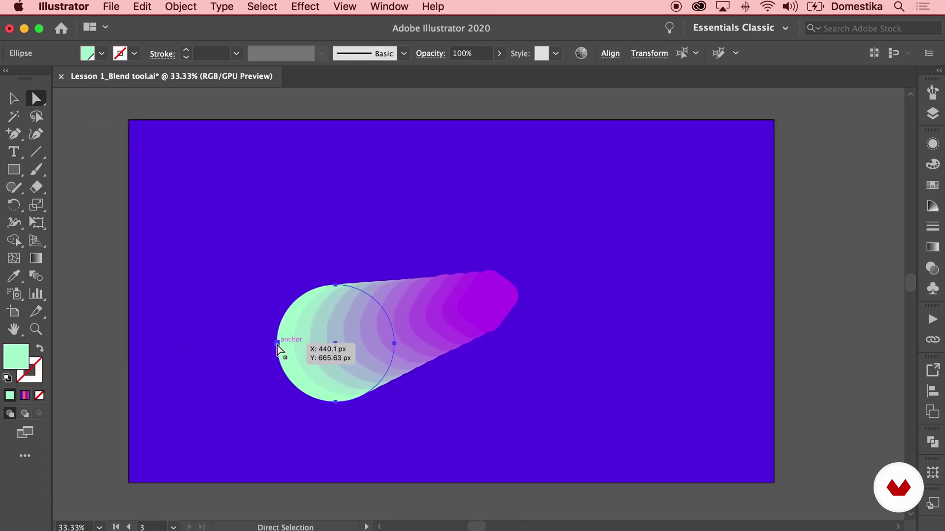
pyautogui.moveTo(279, 345); pyautogui.dragTo(232, 391)
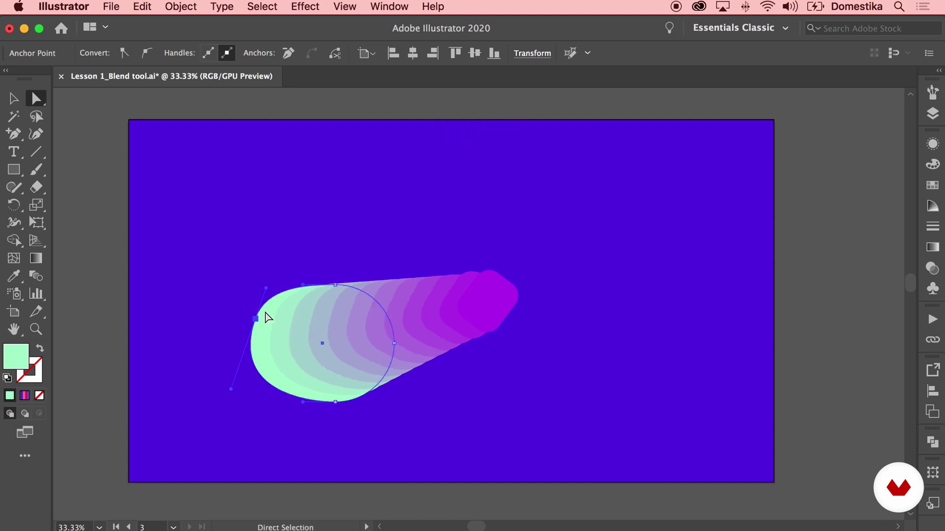
pyautogui.moveTo(267, 290); pyautogui.dragTo(266, 284)
pyautogui.moveTo(336, 286); pyautogui.dragTo(372, 284)
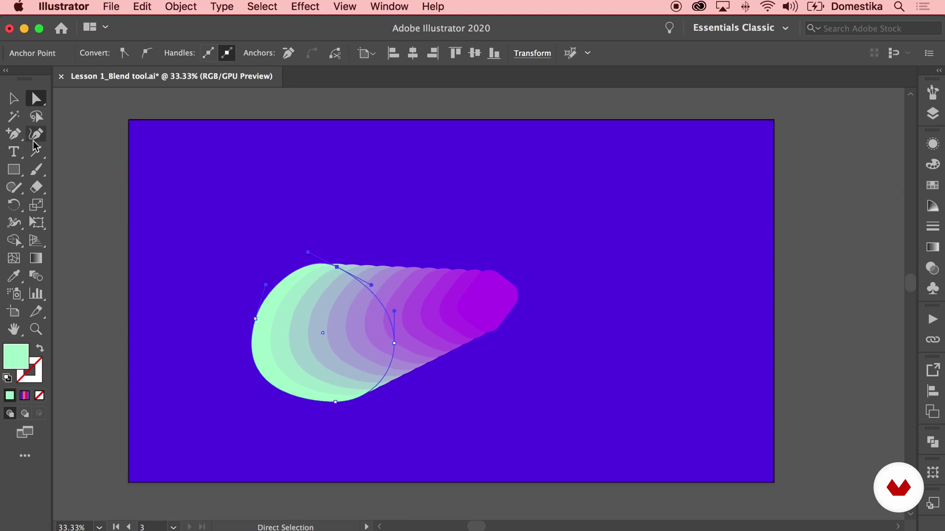
# Add an anchor point on the green shape's lower-left edge, move it and the bottom anchor downward, and clear the selection
pyautogui.click(15, 135)
pyautogui.click(273, 385)
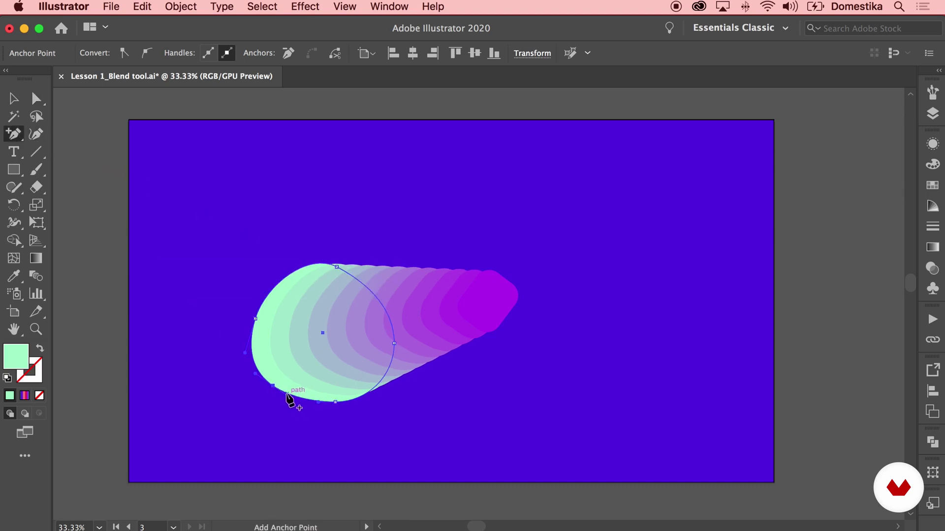
pyautogui.press('a')
pyautogui.moveTo(273, 386); pyautogui.dragTo(272, 396)
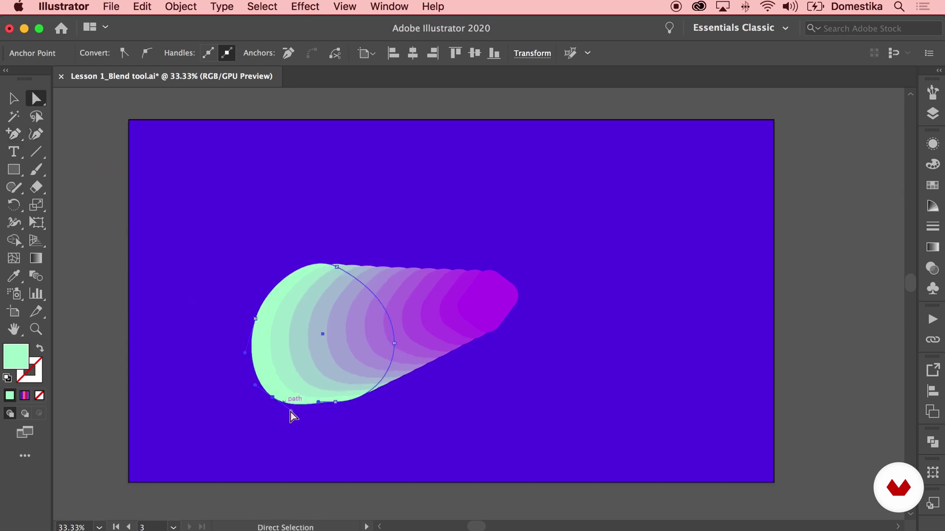
pyautogui.moveTo(335, 406); pyautogui.dragTo(336, 420)
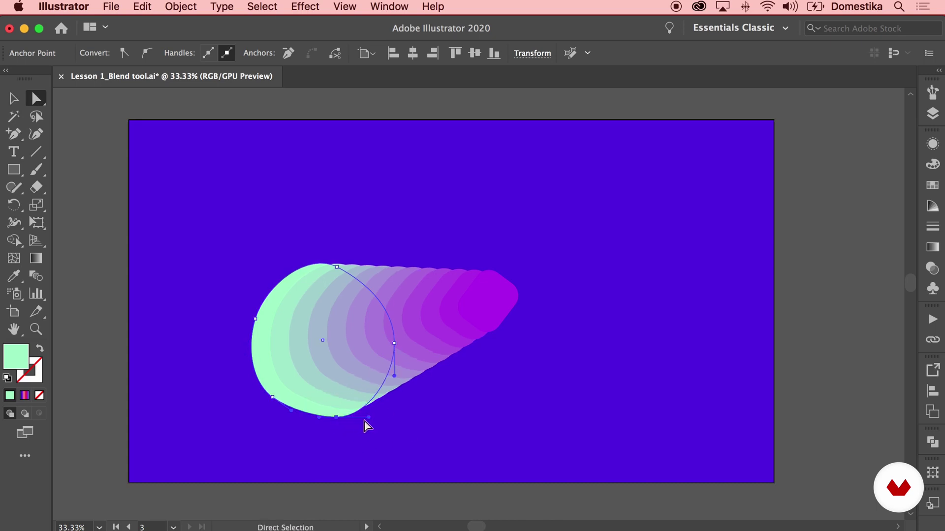
pyautogui.press('v')
pyautogui.click(657, 251)
# Go to the artboard with the blue letter D path and examine the gradient fill of the multicolour circle above it
pyautogui.moveTo(658, 251); pyautogui.dragTo(300, 259)
pyautogui.moveTo(699, 288); pyautogui.dragTo(244, 276)
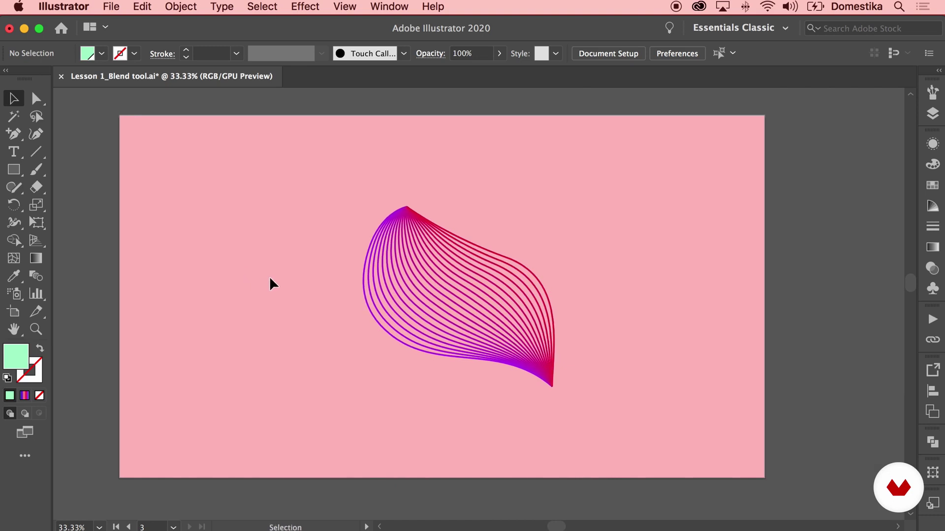
pyautogui.moveTo(763, 272); pyautogui.dragTo(356, 253)
pyautogui.moveTo(687, 265); pyautogui.dragTo(257, 280)
pyautogui.scroll(1, 271, 277)
pyautogui.scroll(1, 271, 277)
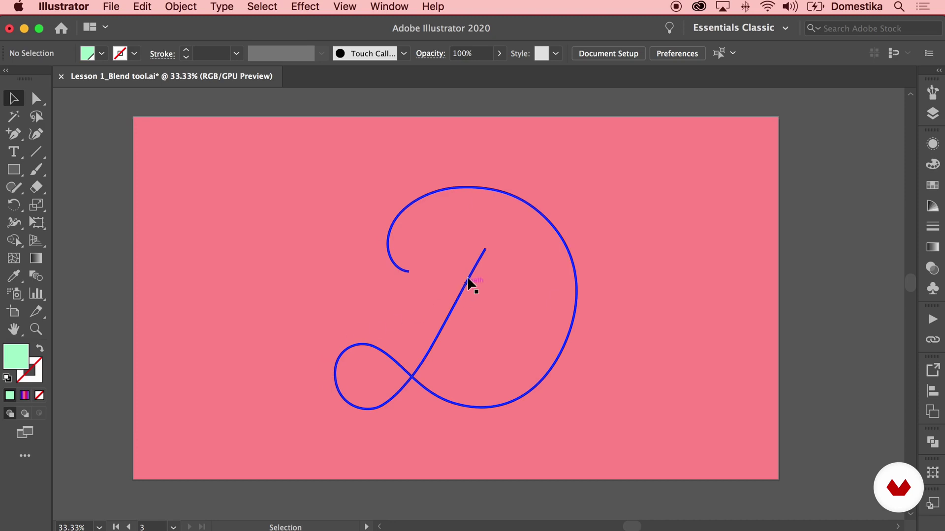
pyautogui.moveTo(508, 222); pyautogui.dragTo(498, 329)
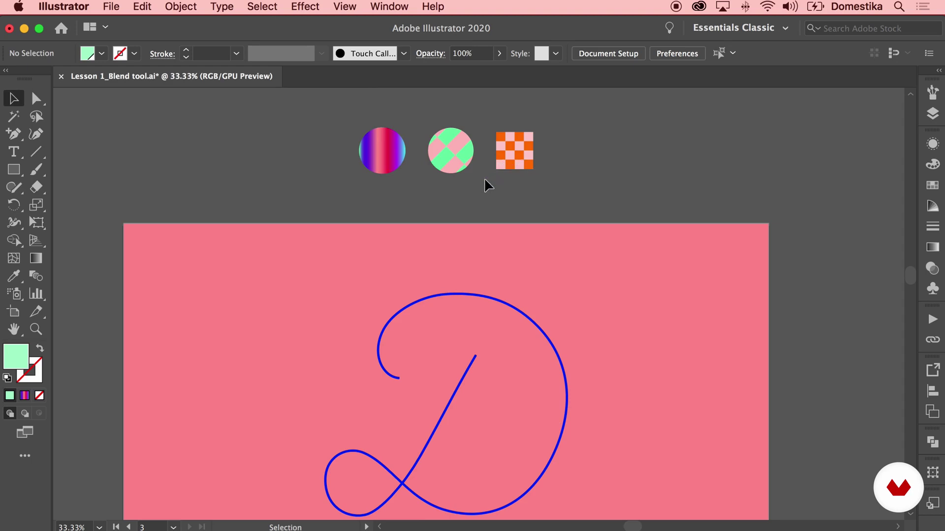
pyautogui.click(388, 160)
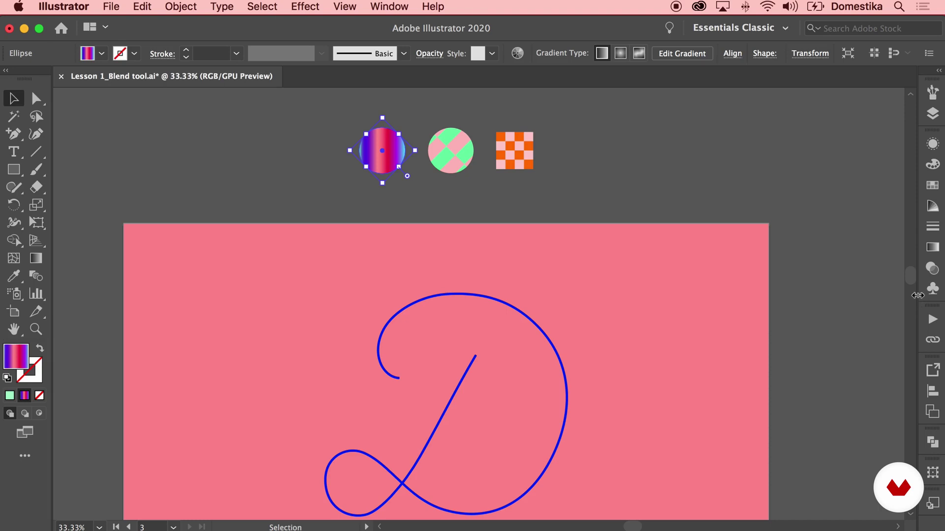
pyautogui.click(932, 247)
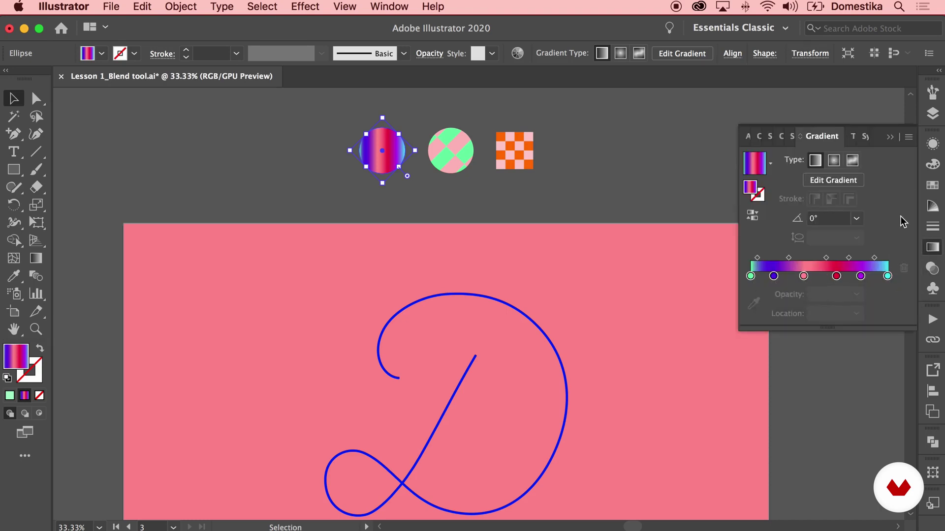
pyautogui.click(891, 137)
# Place the gradient circle on one end of the D path and a copy of it on the other end, and clear the selection
pyautogui.moveTo(396, 169); pyautogui.dragTo(412, 388)
pyautogui.moveTo(445, 361); pyautogui.dragTo(440, 235)
pyautogui.moveTo(414, 270); pyautogui.dragTo(486, 232)
pyautogui.click(624, 235)
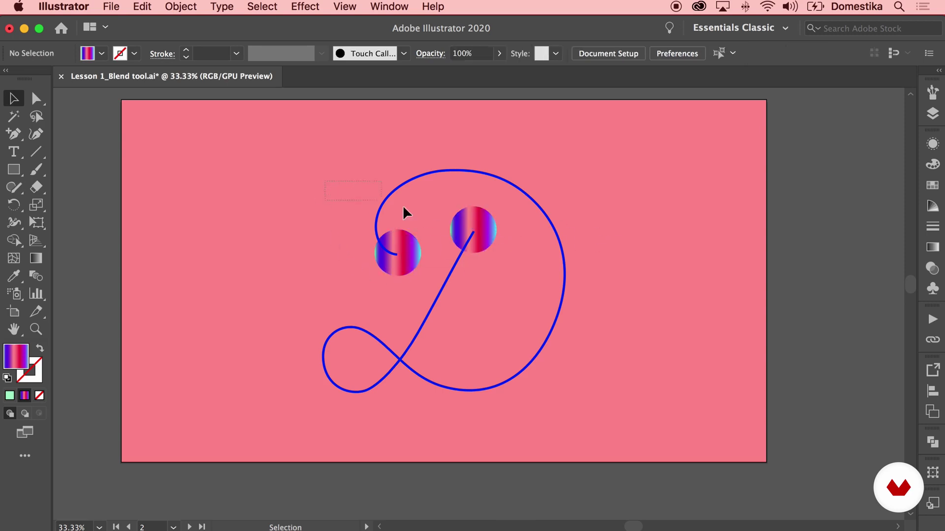
# Try blending only the two gradient circles without the D path, and undo the blend
pyautogui.moveTo(593, 288); pyautogui.dragTo(599, 288)
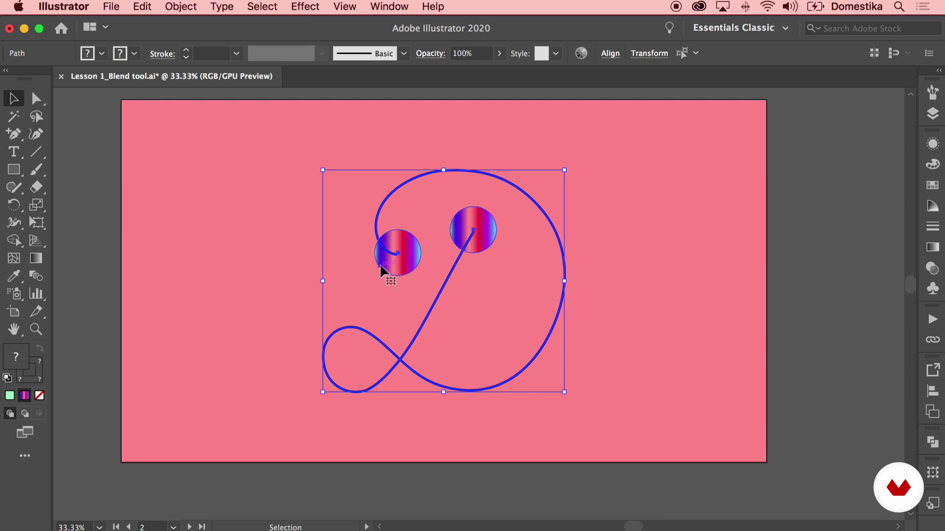
pyautogui.click(424, 272)
pyautogui.click(418, 255)
pyautogui.keyDown('shift'); pyautogui.click(466, 234); pyautogui.keyUp('shift')
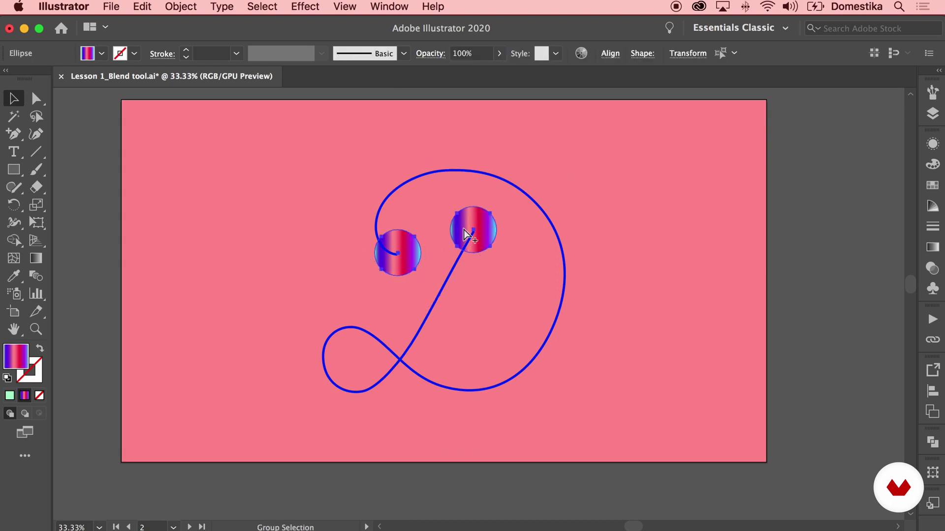
pyautogui.press('super+alt+b')
pyautogui.click(636, 265)
pyautogui.press('super+z')
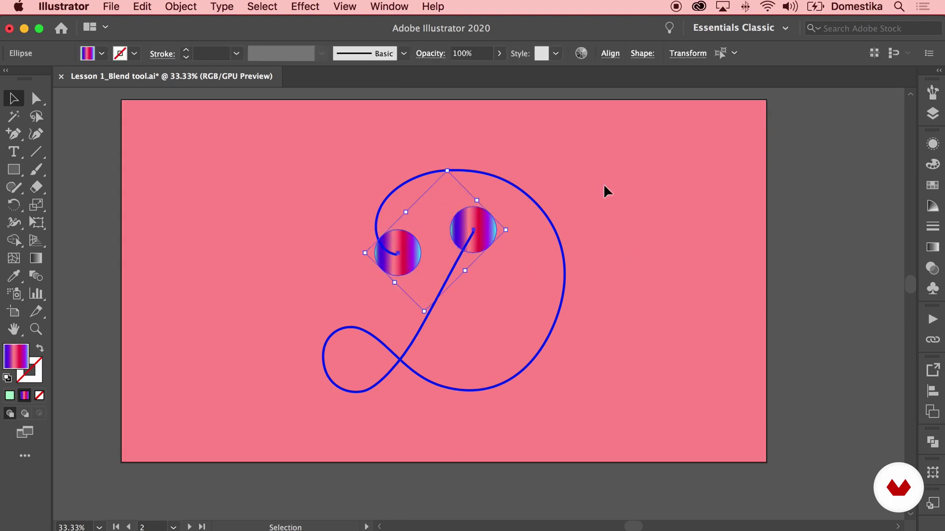
# Select both gradient circles together with the D path, make a blend from them and clear the selection
pyautogui.press('super+a')
pyautogui.click(181, 6)
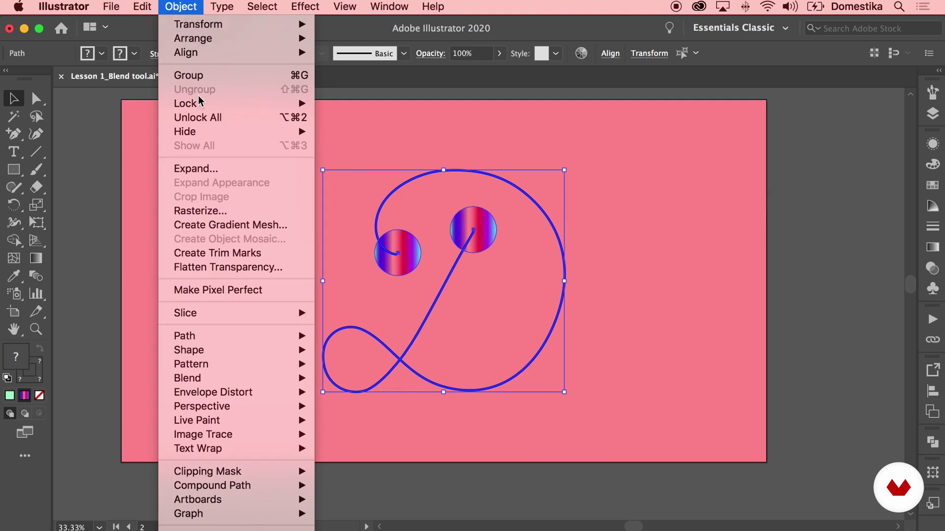
pyautogui.moveTo(251, 379)
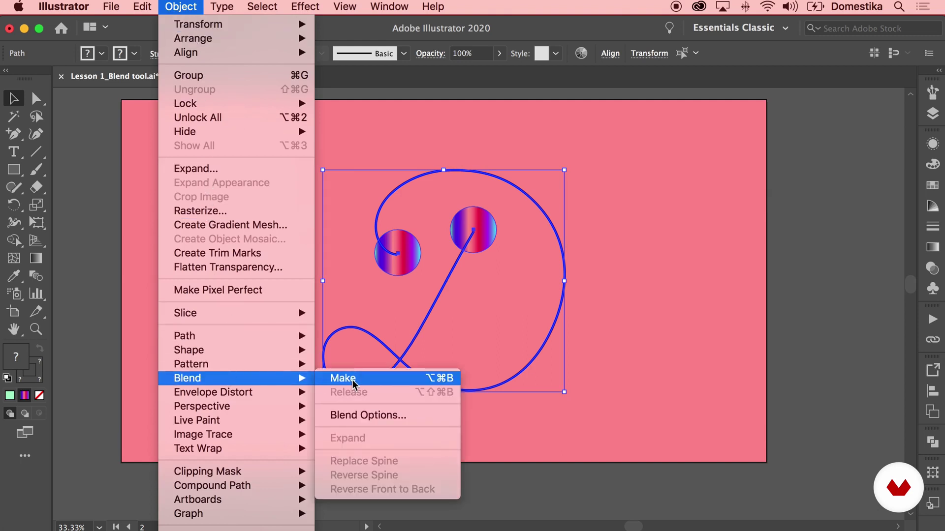
pyautogui.click(353, 379)
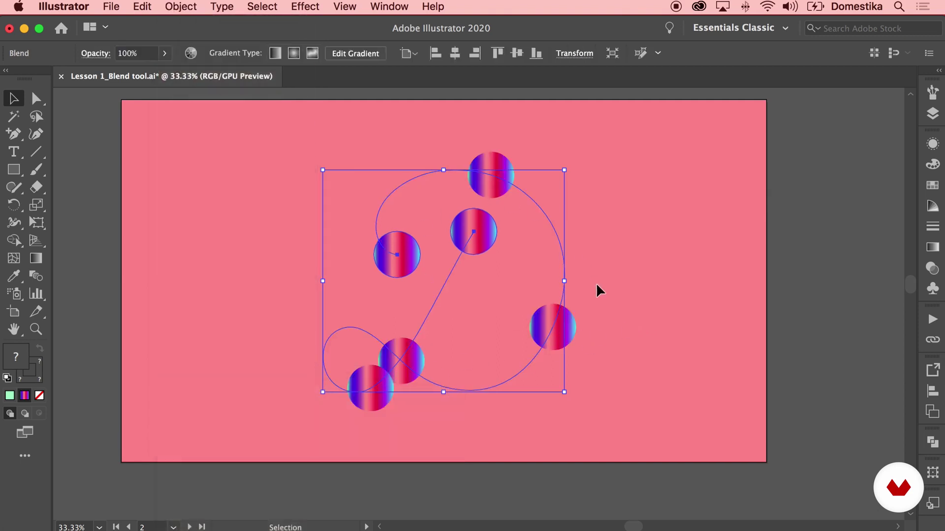
pyautogui.click(570, 281)
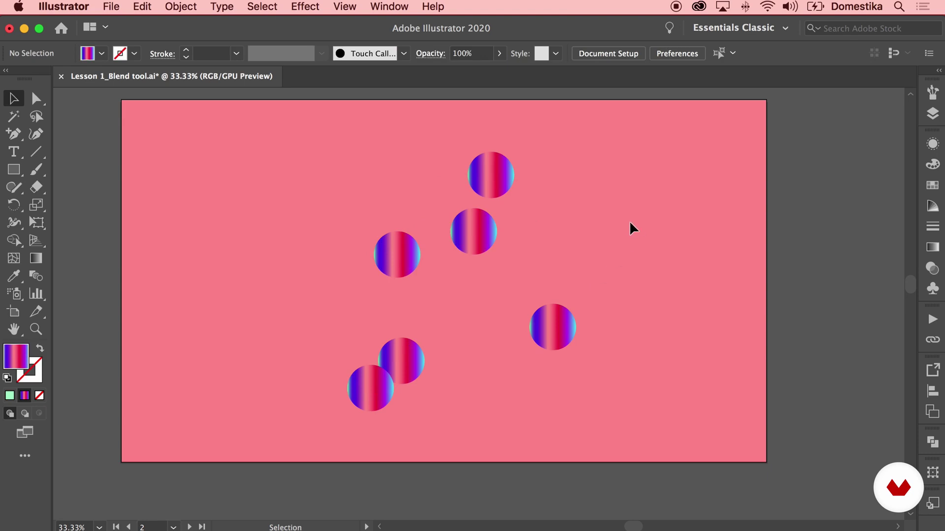
# Set the D blend's spacing to 500 Specified Steps, preview it, apply the options and clear the selection
pyautogui.moveTo(502, 295); pyautogui.dragTo(464, 308)
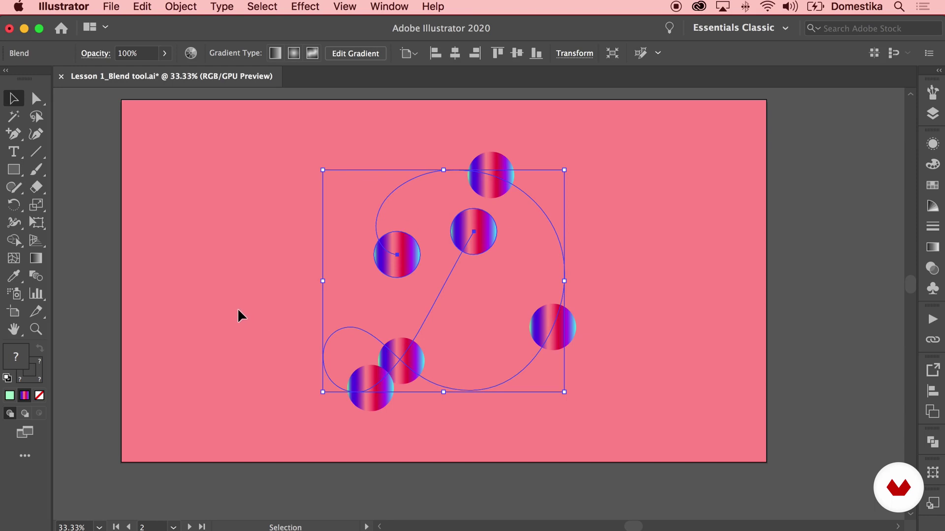
pyautogui.doubleClick(36, 276)
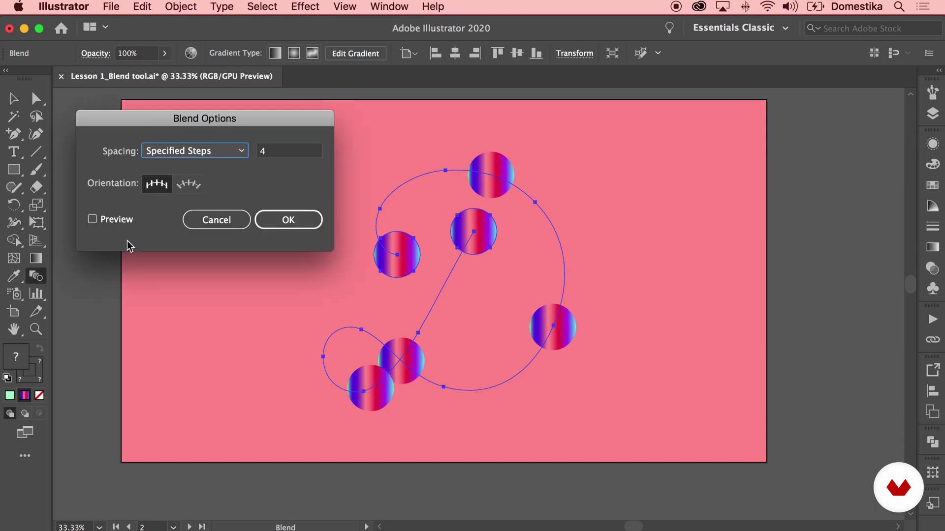
pyautogui.click(269, 155)
pyautogui.write('500')
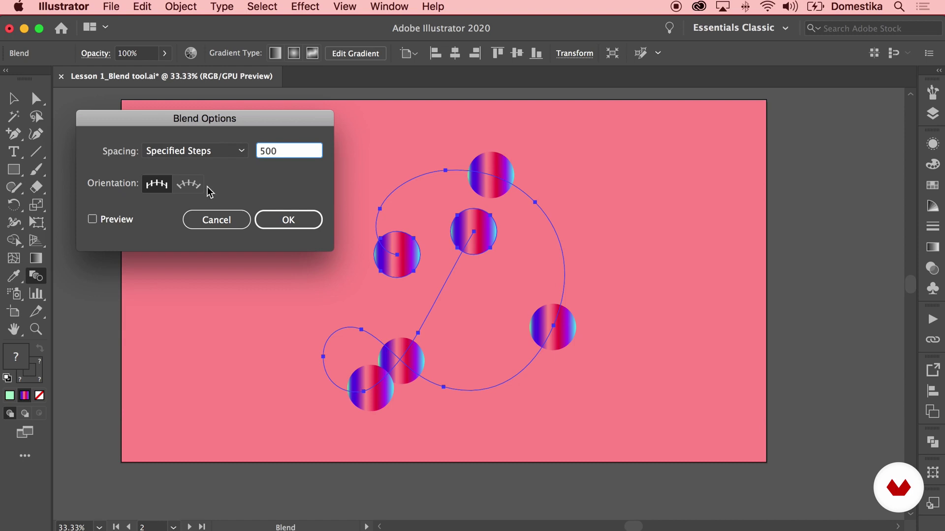
pyautogui.click(111, 221)
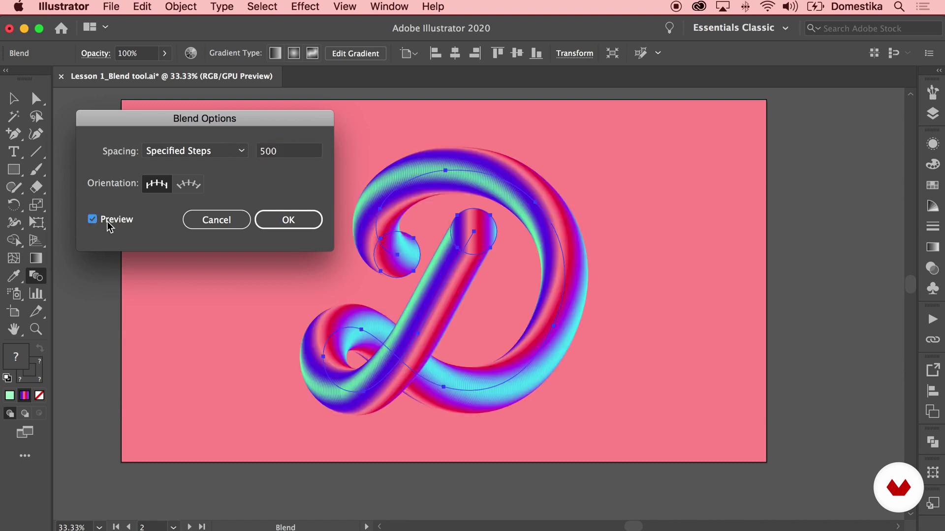
pyautogui.click(289, 220)
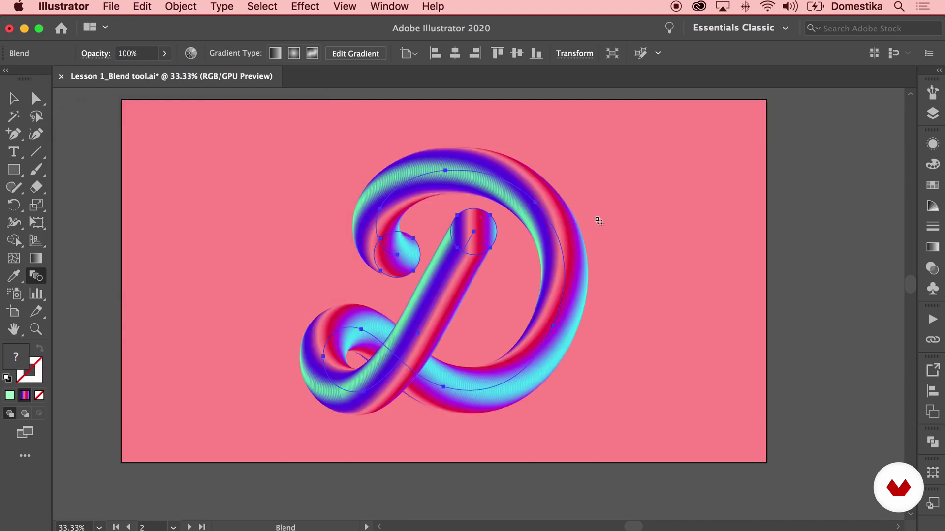
pyautogui.click(14, 98)
pyautogui.click(283, 173)
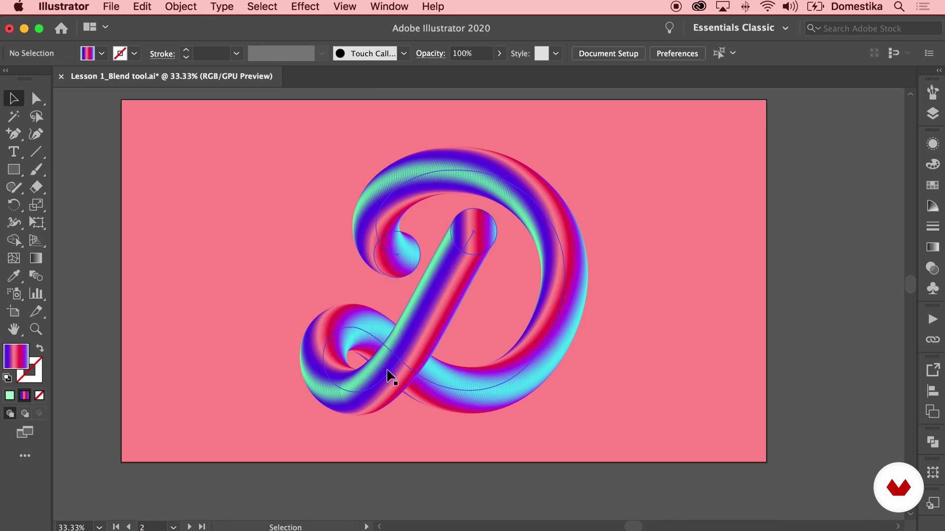
# Rotate the circle at the upper end of the D's diagonal stroke so its gradient runs diagonally, and clear the selection
pyautogui.click(39, 98)
pyautogui.click(486, 234)
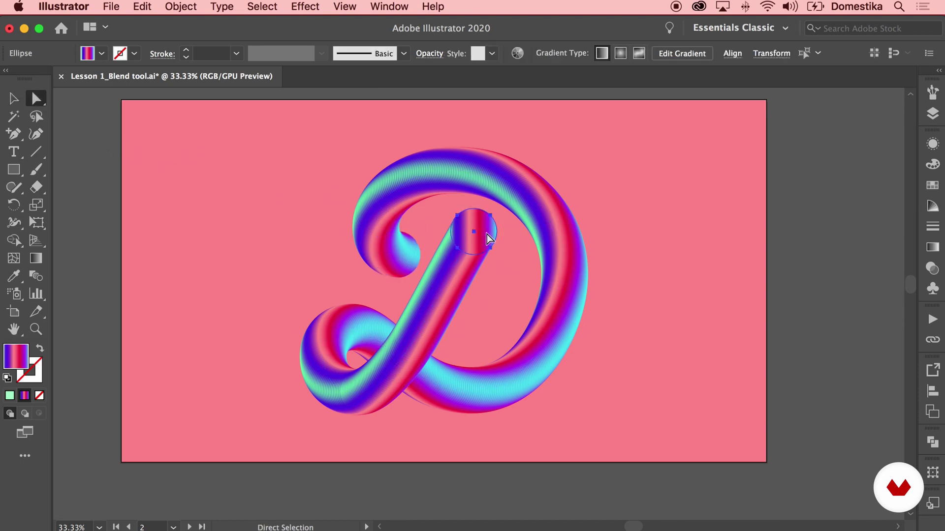
pyautogui.click(13, 99)
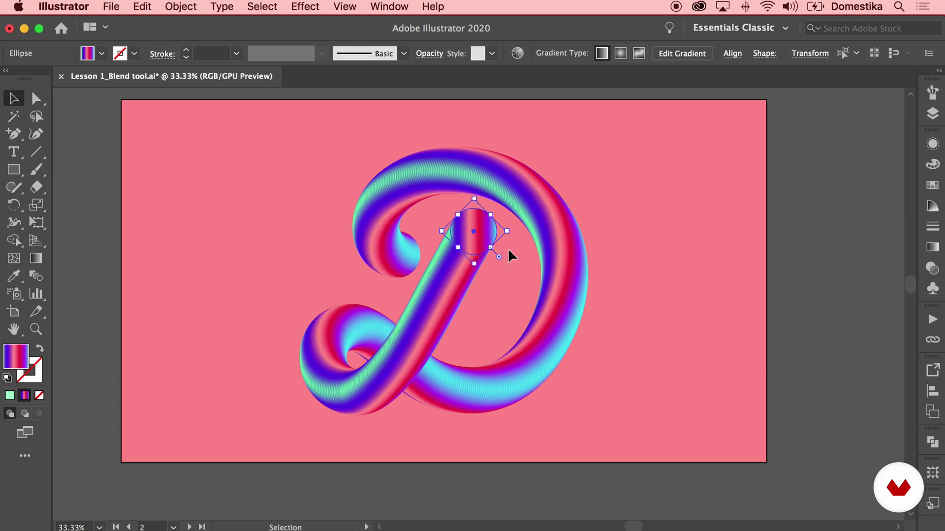
pyautogui.moveTo(514, 232); pyautogui.dragTo(497, 210)
pyautogui.press('a')
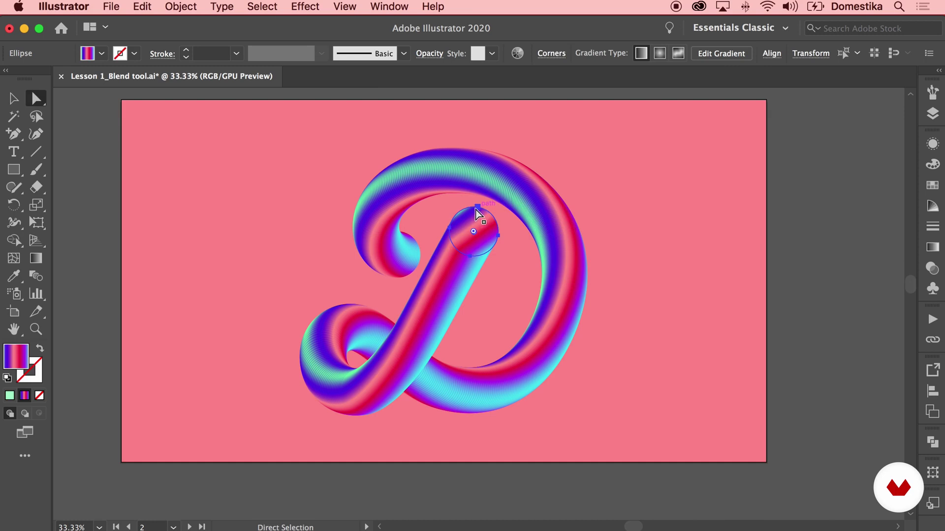
pyautogui.click(509, 247)
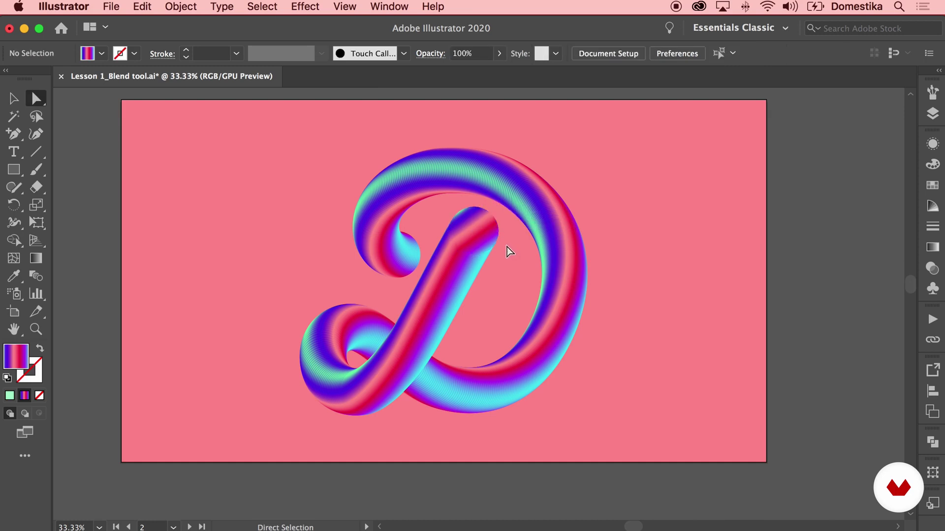
# Release the gradient blend that forms the letter D and clear the selection
pyautogui.press('v')
pyautogui.moveTo(491, 239); pyautogui.dragTo(496, 215)
pyautogui.click(503, 192)
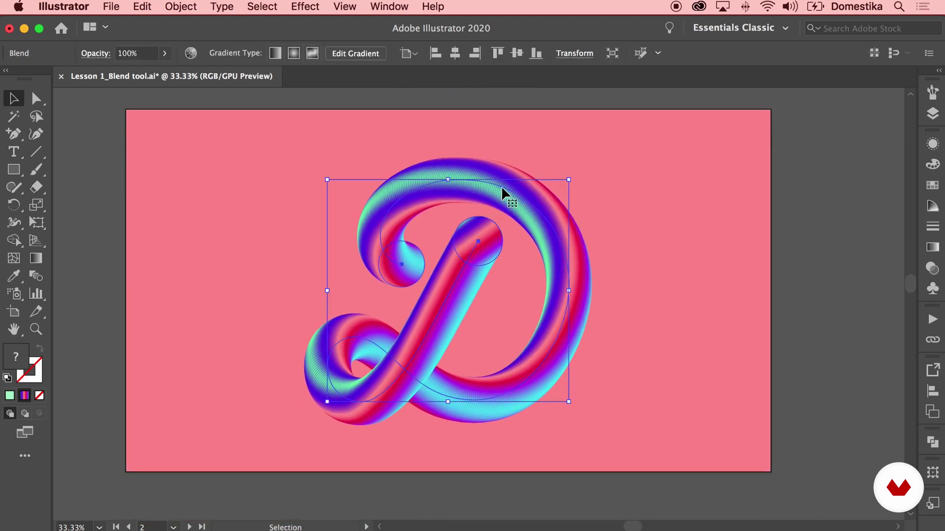
pyautogui.click(172, 5)
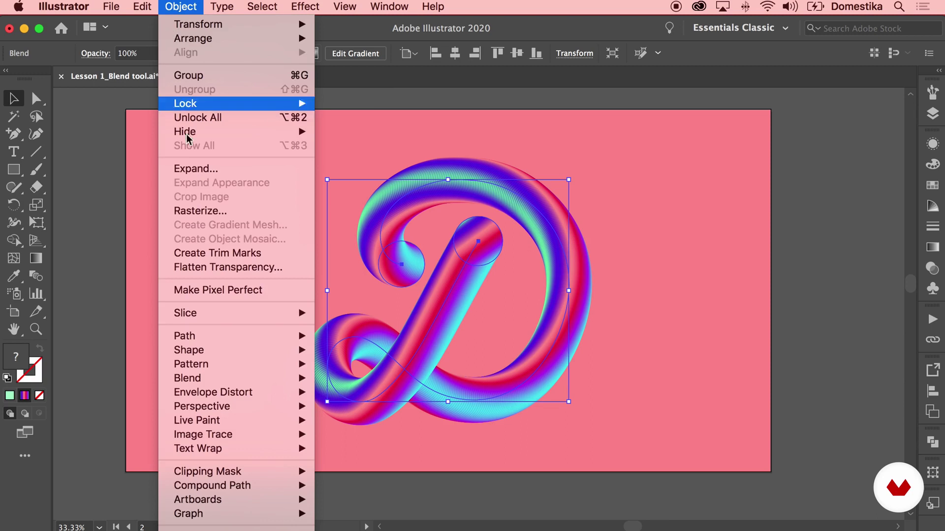
pyautogui.moveTo(216, 397)
pyautogui.moveTo(275, 382)
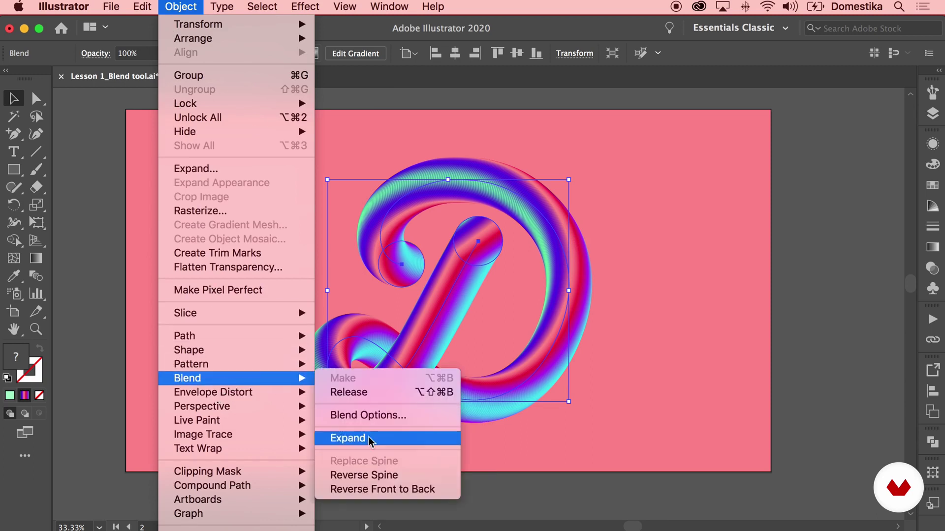
pyautogui.click(380, 392)
pyautogui.click(625, 269)
pyautogui.scroll(5, 586, 261)
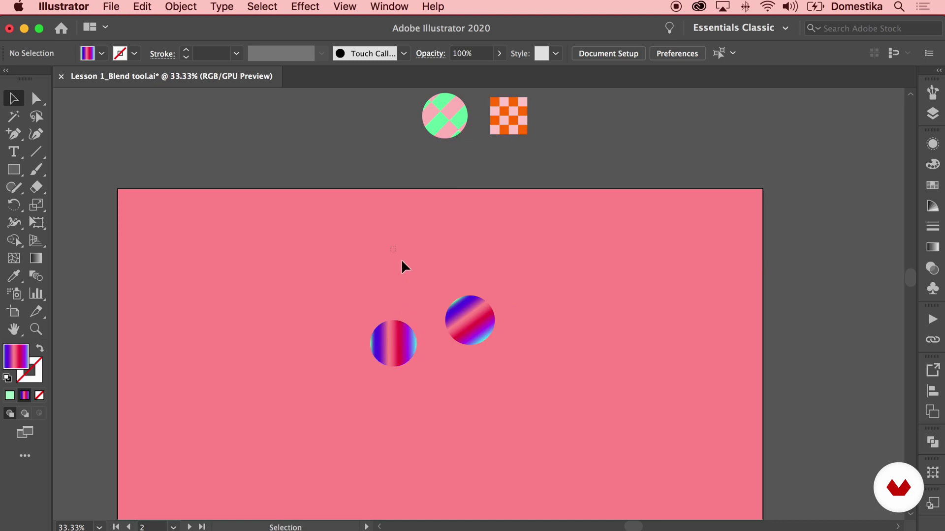
# Select the released D path, give it a white stroke colour and clear the selection
pyautogui.moveTo(391, 246); pyautogui.dragTo(427, 292)
pyautogui.doubleClick(36, 376)
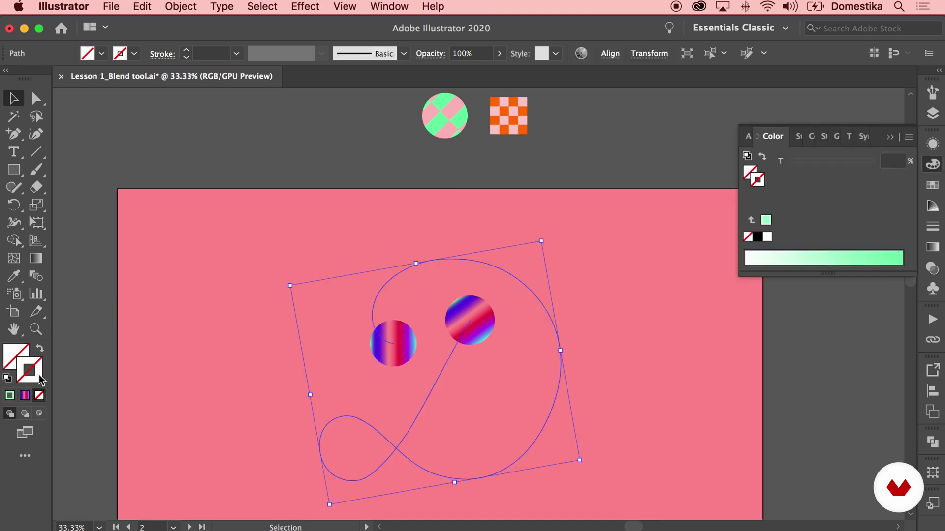
pyautogui.click(21, 294)
pyautogui.click(10, 317)
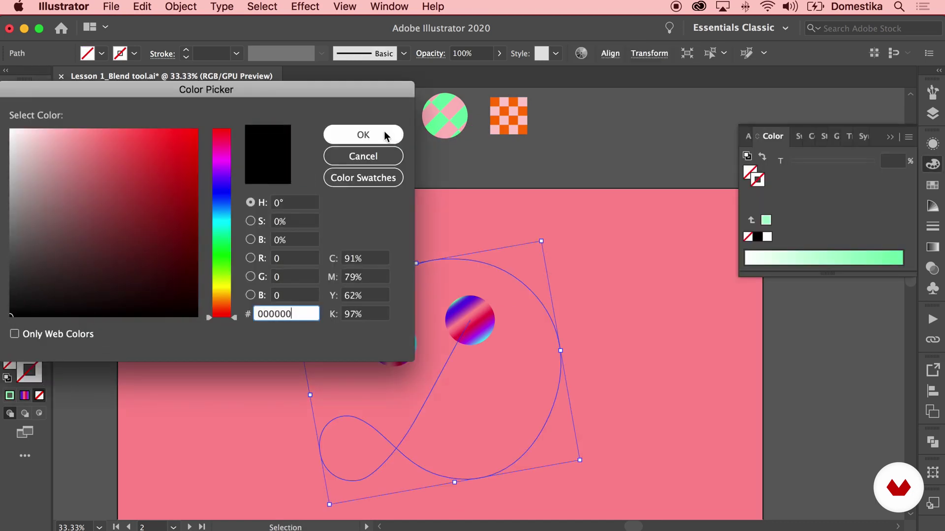
pyautogui.click(363, 134)
pyautogui.click(437, 200)
# Replace the two gradient circles at the D path's ends with copies of the green-and-pink checkered circle
pyautogui.moveTo(411, 334); pyautogui.dragTo(384, 118)
pyautogui.moveTo(438, 115); pyautogui.dragTo(491, 340)
pyautogui.click(468, 325)
pyautogui.press('Delete')
pyautogui.click(499, 342)
# Isolate the checkered circle's group, try moving a green and a pink piece, undo both moves and exit isolation
pyautogui.press('a')
pyautogui.press('super+equal')
pyautogui.press('super+equal')
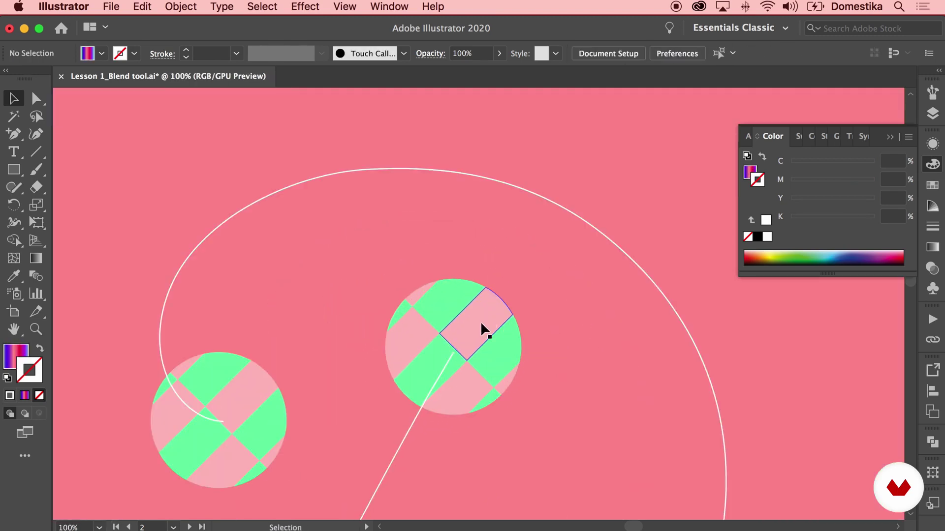
pyautogui.press('v')
pyautogui.click(482, 320)
pyautogui.doubleClick(443, 303)
pyautogui.moveTo(443, 302); pyautogui.dragTo(468, 287)
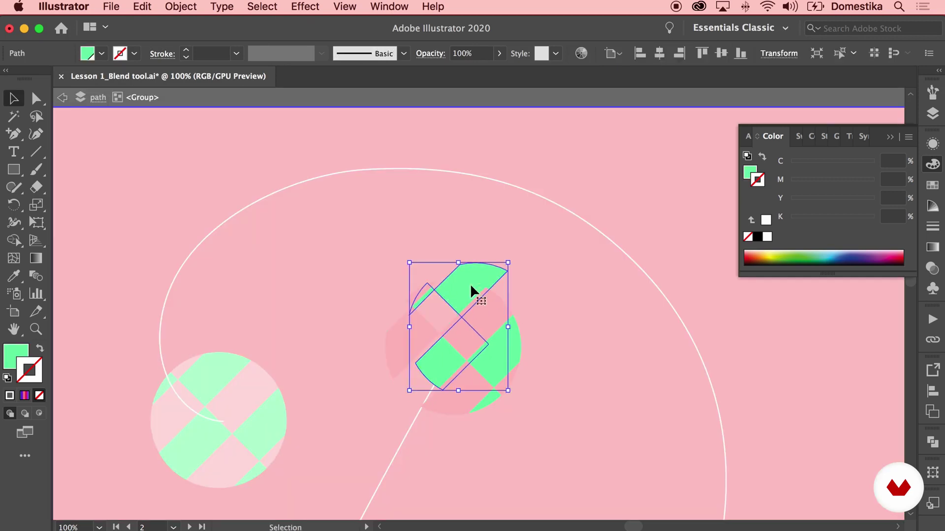
pyautogui.press('super+z')
pyautogui.moveTo(503, 318); pyautogui.dragTo(517, 302)
pyautogui.press('super+z')
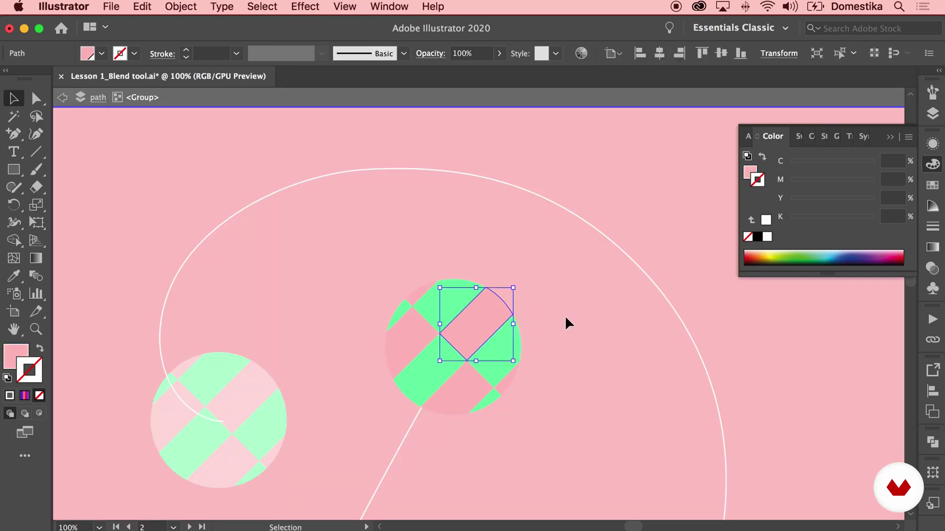
pyautogui.doubleClick(566, 315)
# Select both checkered circles together with the D path and make a blend from them
pyautogui.press('super+minus')
pyautogui.press('super+minus')
pyautogui.moveTo(550, 370); pyautogui.dragTo(560, 279)
pyautogui.press('super+minus')
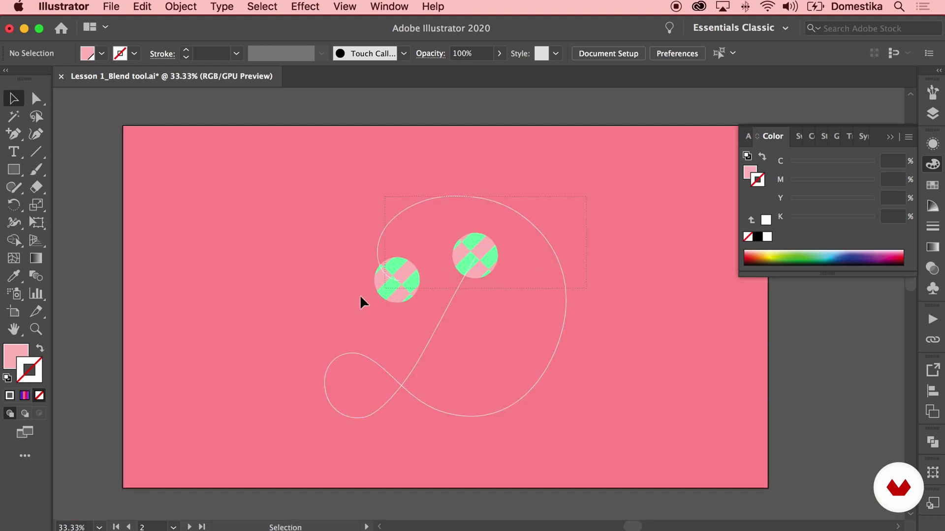
pyautogui.press('super+a')
pyautogui.click(175, 4)
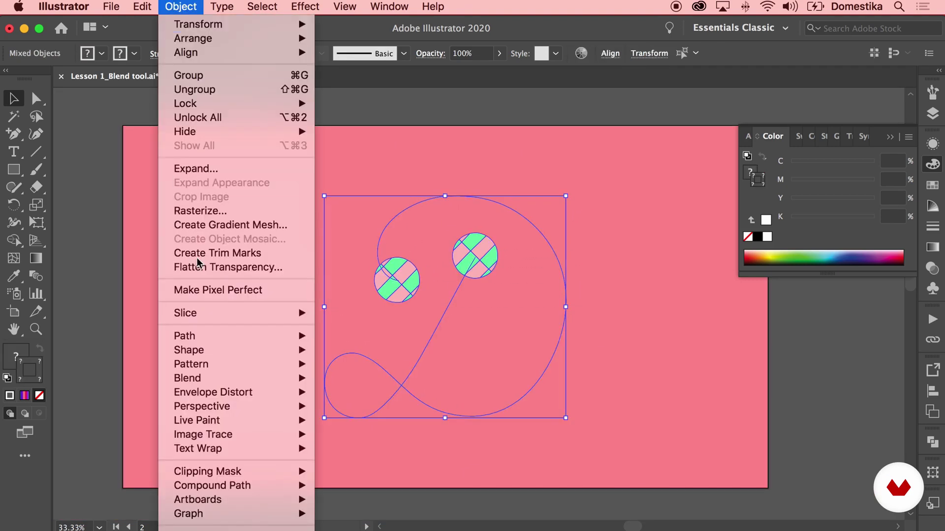
pyautogui.moveTo(219, 379)
pyautogui.click(355, 383)
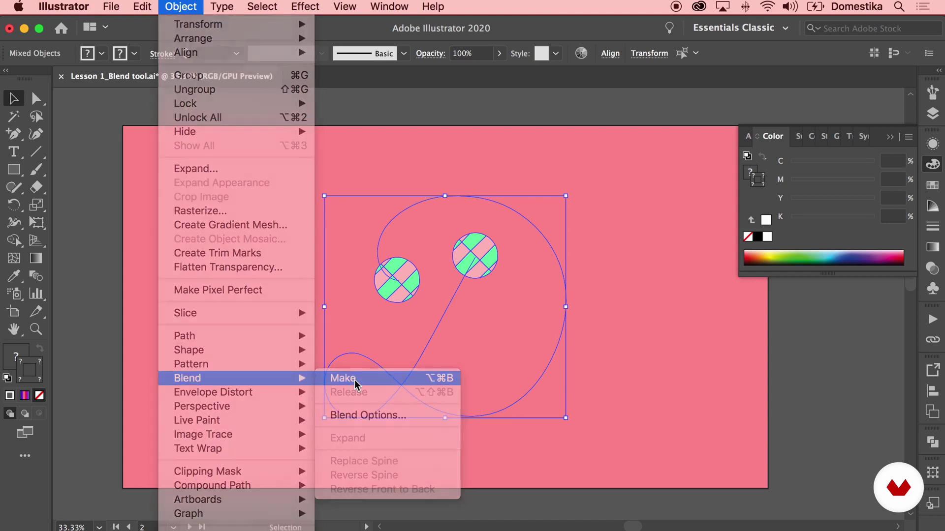
# Set the checkered blend's spacing to 500 Specified Steps with preview, apply the options and clear the selection
pyautogui.doubleClick(36, 276)
pyautogui.click(260, 151)
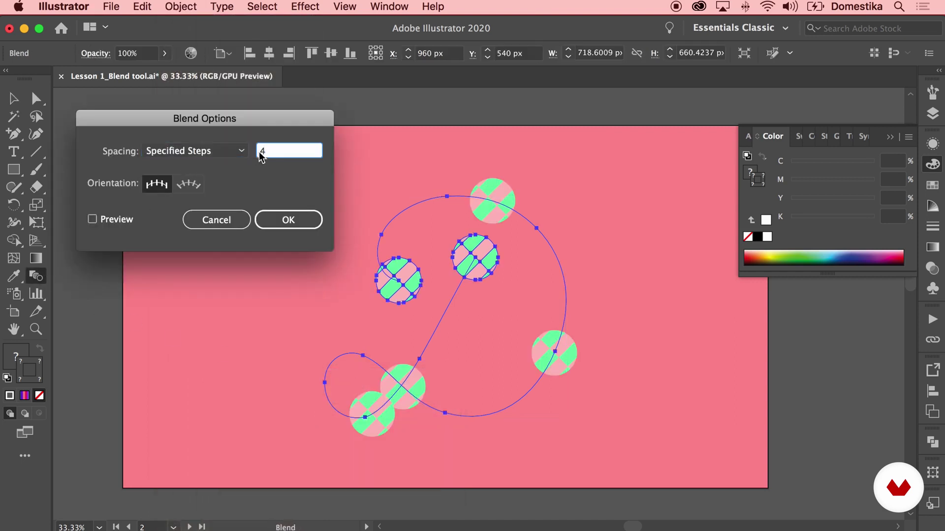
pyautogui.write('500')
pyautogui.click(118, 223)
pyautogui.click(290, 225)
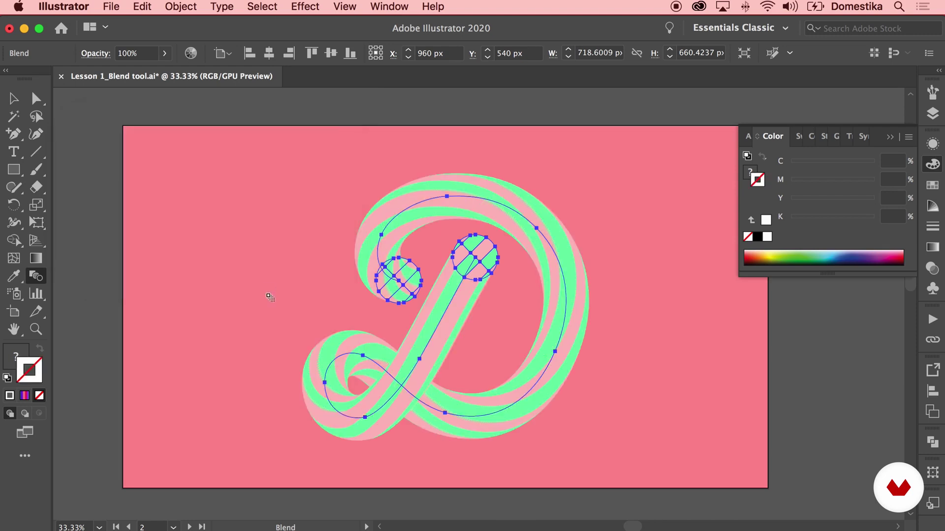
pyautogui.press('v')
pyautogui.click(257, 279)
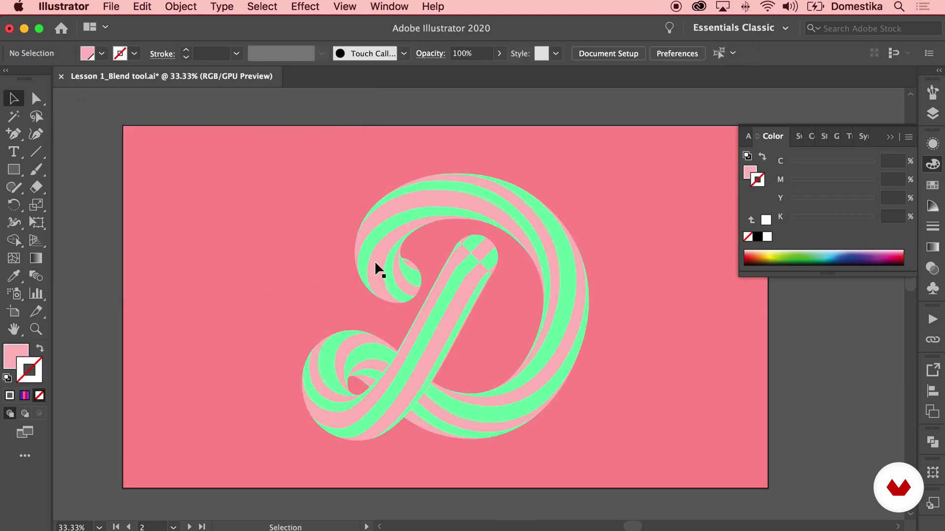
# Isolate the blend, rotate the checkered circle at the diagonal stroke's upper end until its squares sit nearly upright, and exit isolation
pyautogui.doubleClick(494, 256)
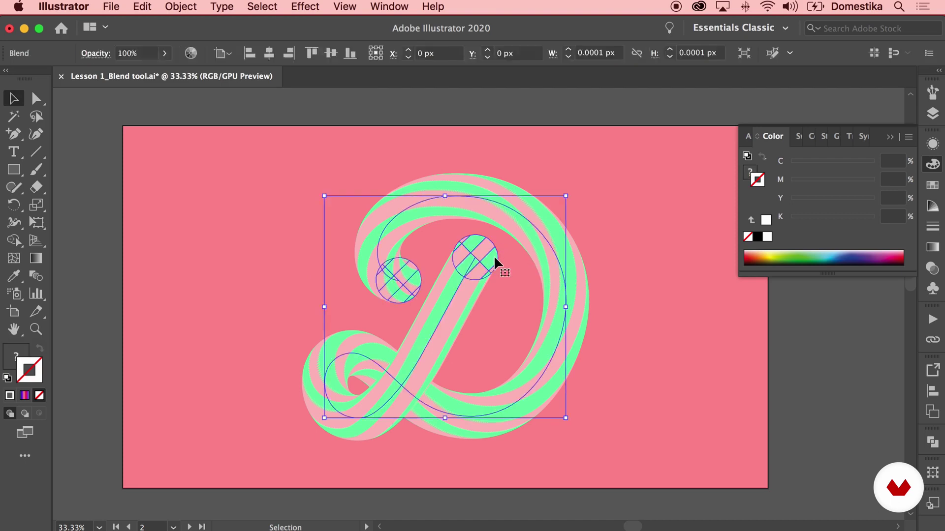
pyautogui.click(491, 251)
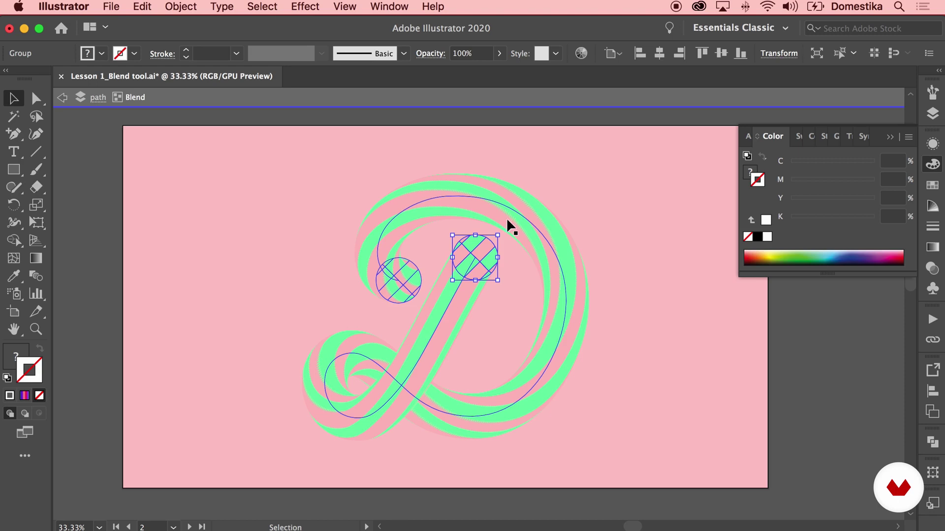
pyautogui.moveTo(502, 232); pyautogui.dragTo(511, 260)
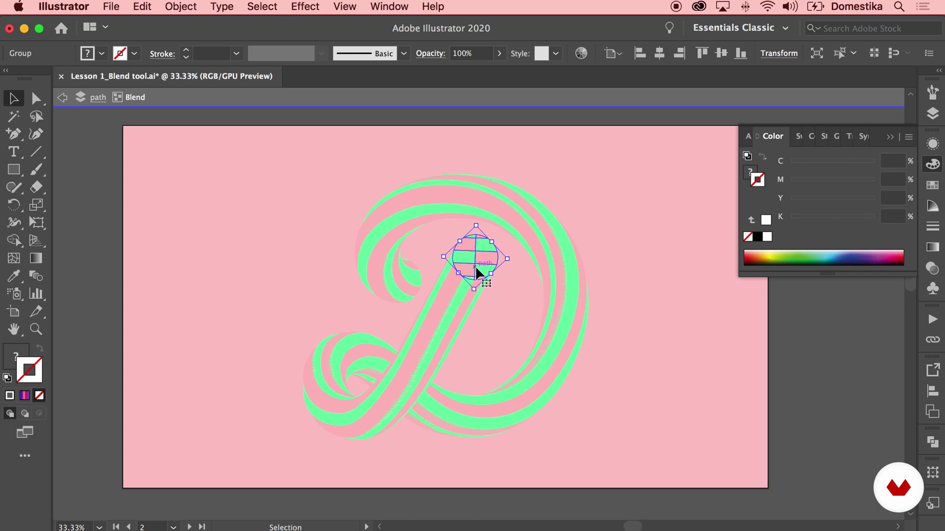
pyautogui.doubleClick(513, 291)
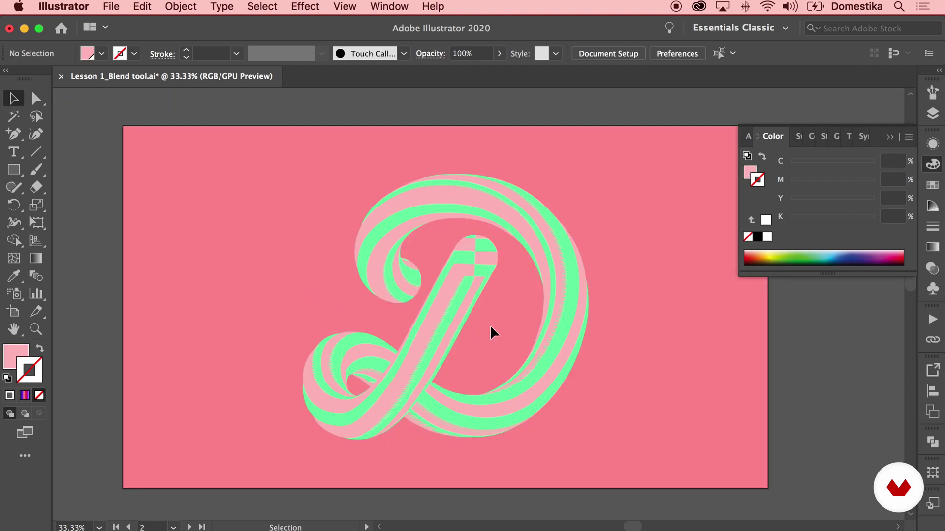
# Set the checkered D blend's spacing to 999 Specified Steps with preview, apply the options and clear the selection
pyautogui.press('super+equal')
pyautogui.press('super+equal')
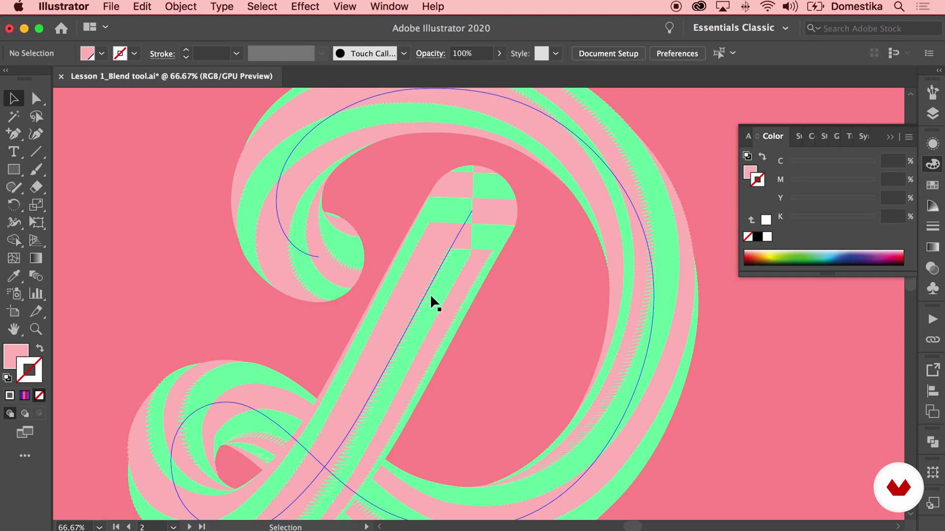
pyautogui.click(299, 242)
pyautogui.click(36, 277)
pyautogui.click(35, 275)
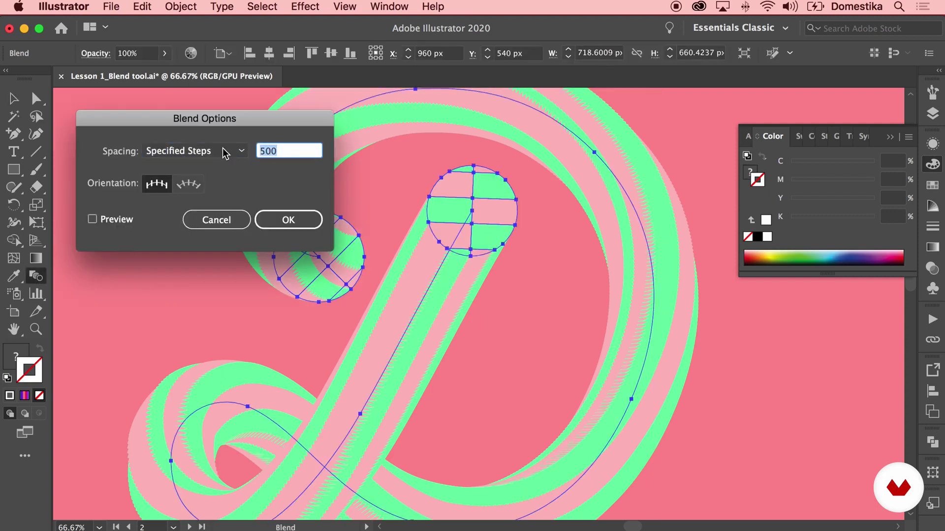
pyautogui.write('999')
pyautogui.click(123, 220)
pyautogui.click(288, 221)
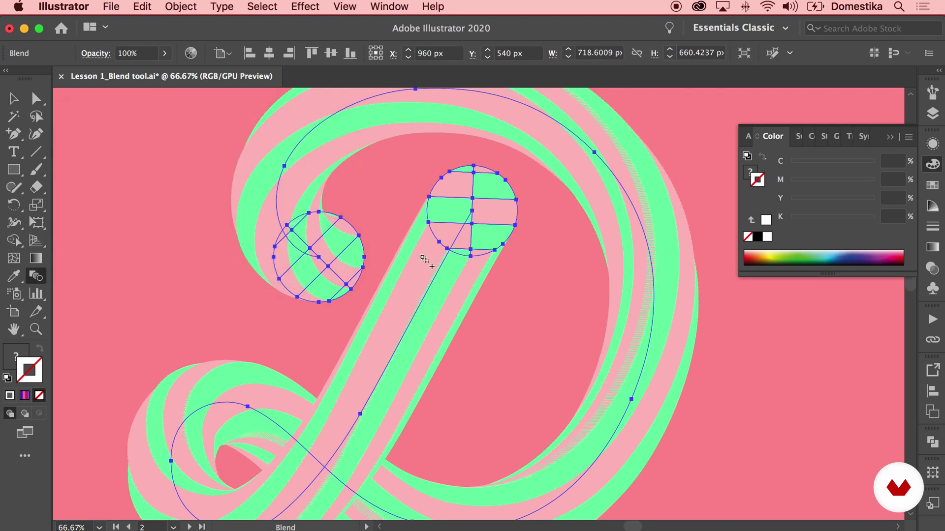
pyautogui.click(13, 98)
pyautogui.click(91, 160)
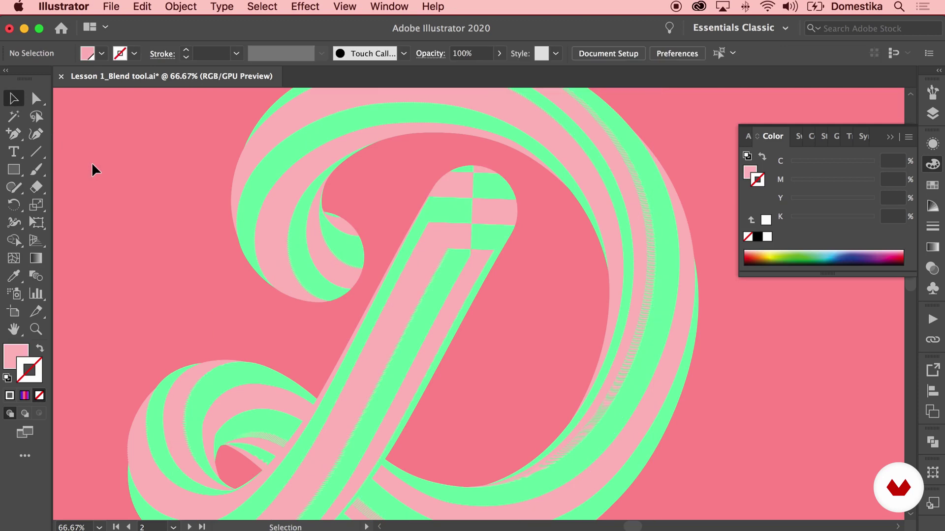
# Put the colour settings away, try to set the D blend's spacing to 2000 Specified Steps with preview, apply and deselect
pyautogui.press('super+minus')
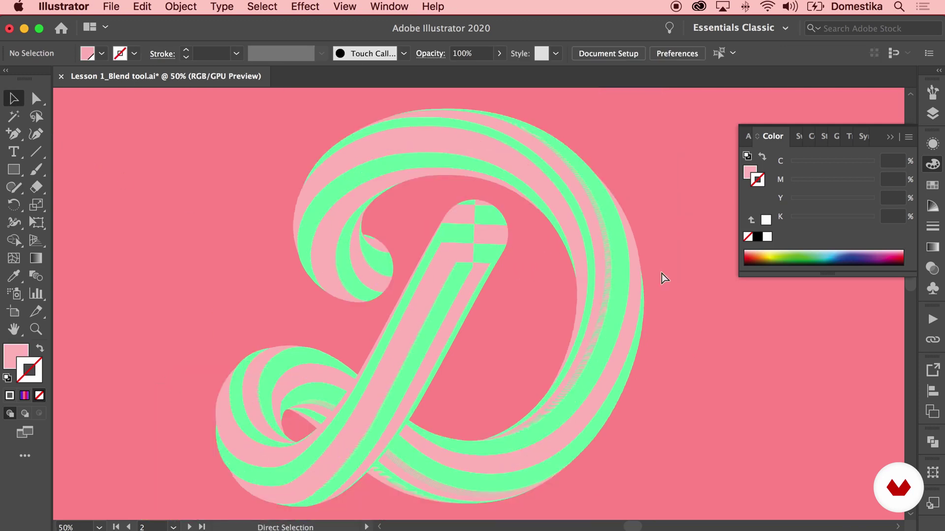
pyautogui.press('super+minus')
pyautogui.click(890, 138)
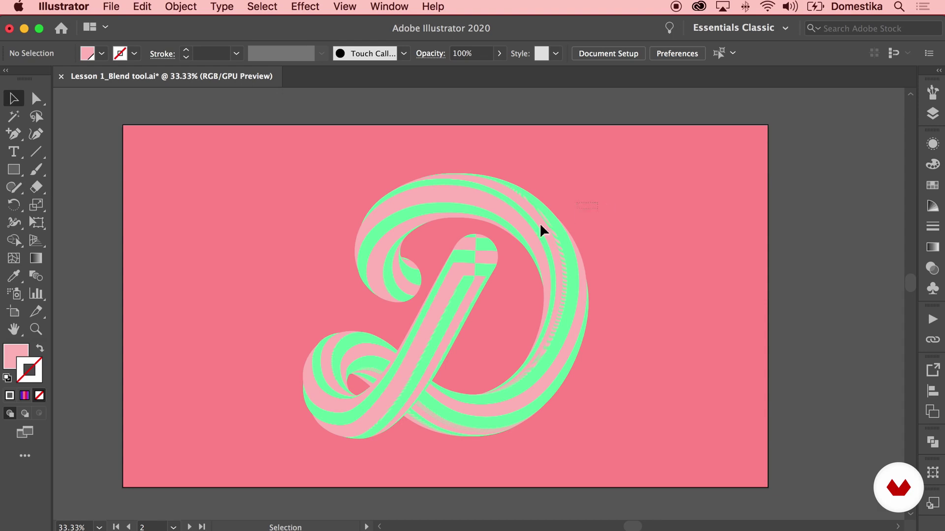
pyautogui.click(517, 235)
pyautogui.doubleClick(34, 279)
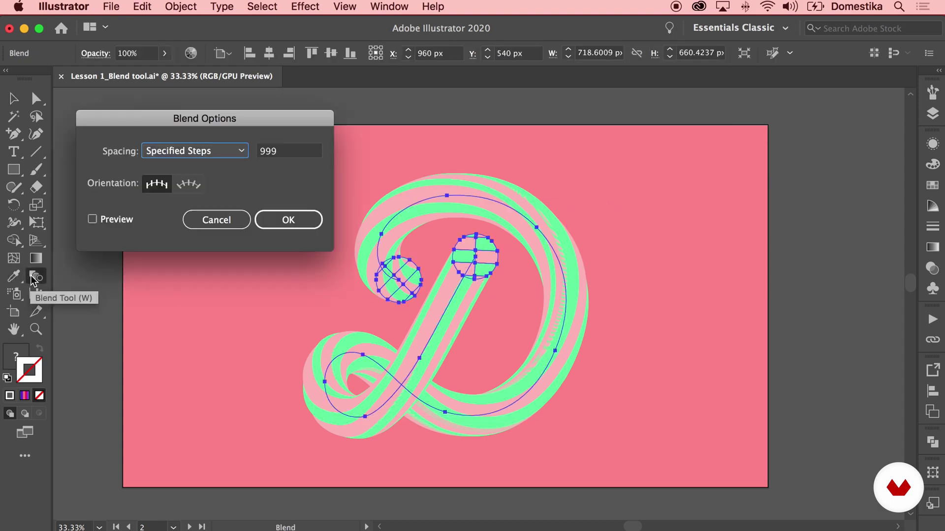
pyautogui.moveTo(291, 151); pyautogui.dragTo(212, 154)
pyautogui.write('2000')
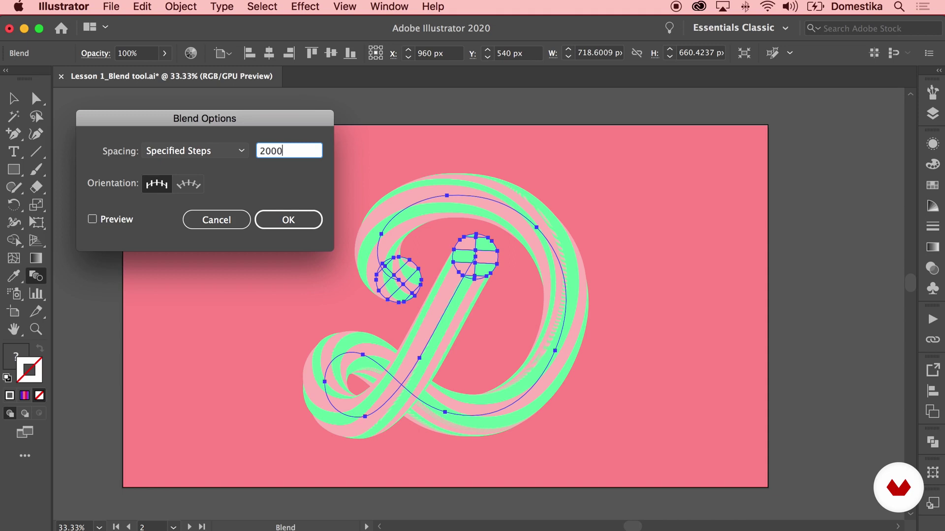
pyautogui.click(117, 220)
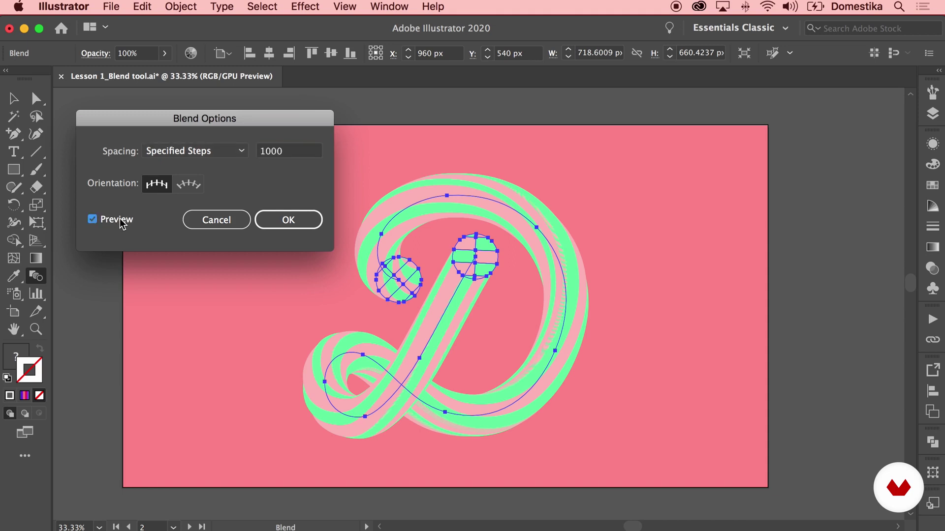
pyautogui.click(297, 218)
pyautogui.click(25, 101)
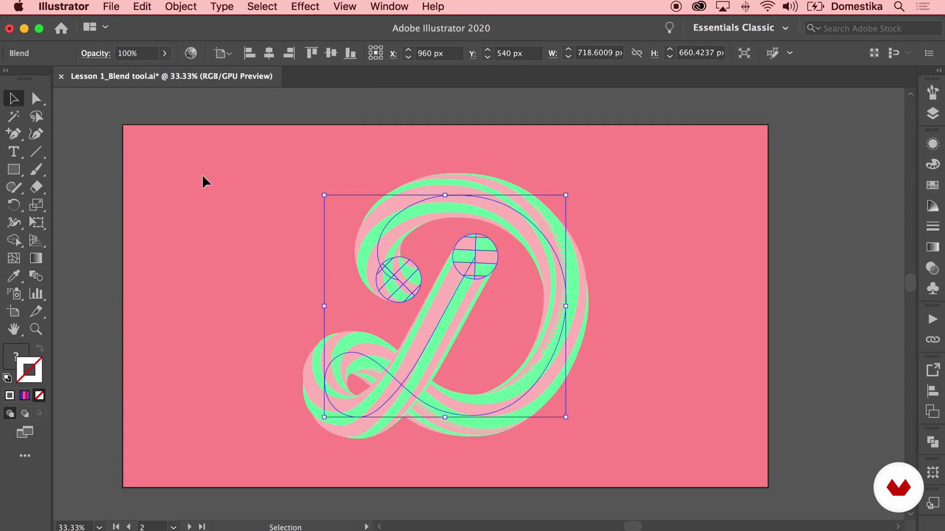
pyautogui.click(203, 177)
pyautogui.press('super+equal')
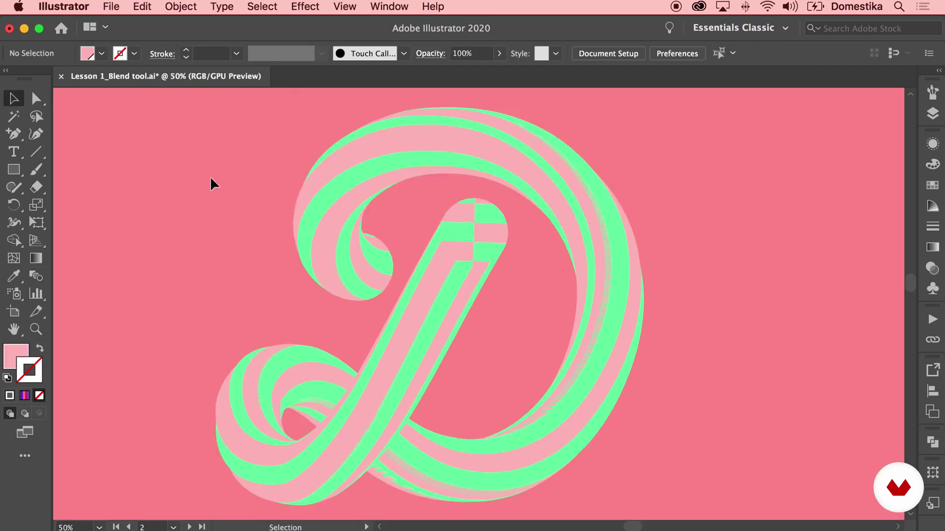
# Select the checkered D blend and release it into its circles and path
pyautogui.press('super+minus')
pyautogui.click(585, 319)
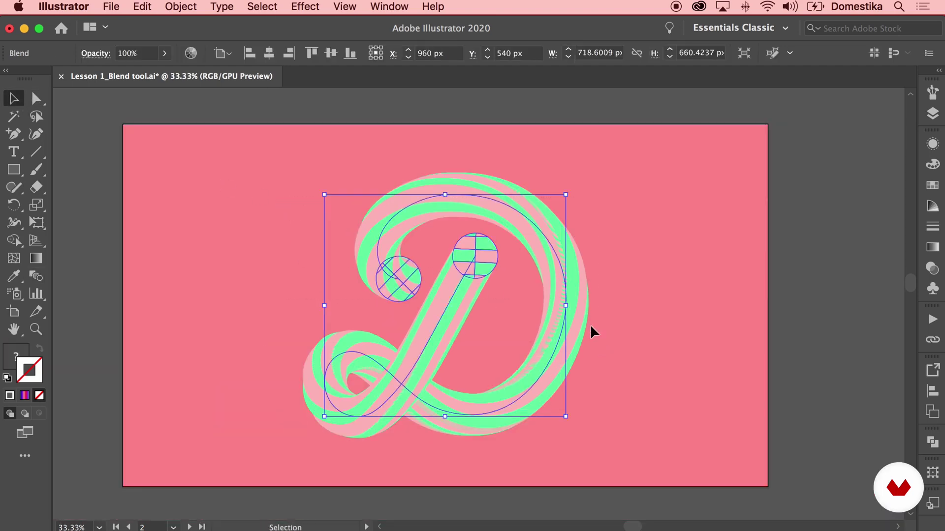
pyautogui.click(191, 9)
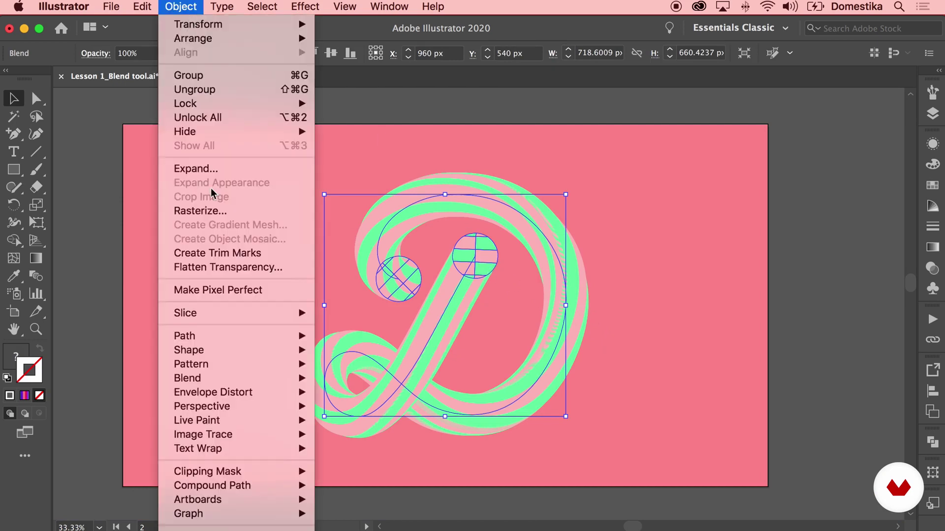
pyautogui.moveTo(270, 383)
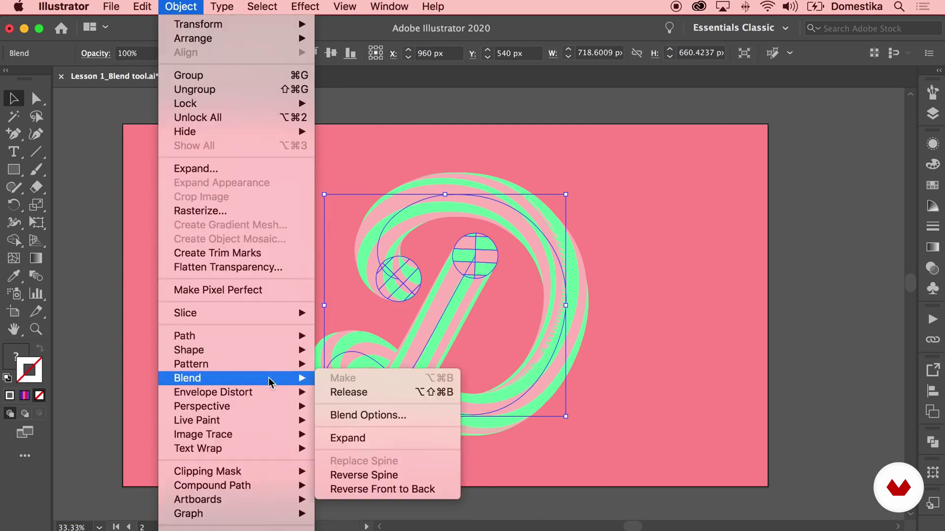
pyautogui.click(370, 394)
# Select the released D path, set its stroke colour to black and clear the selection
pyautogui.moveTo(607, 274); pyautogui.dragTo(540, 318)
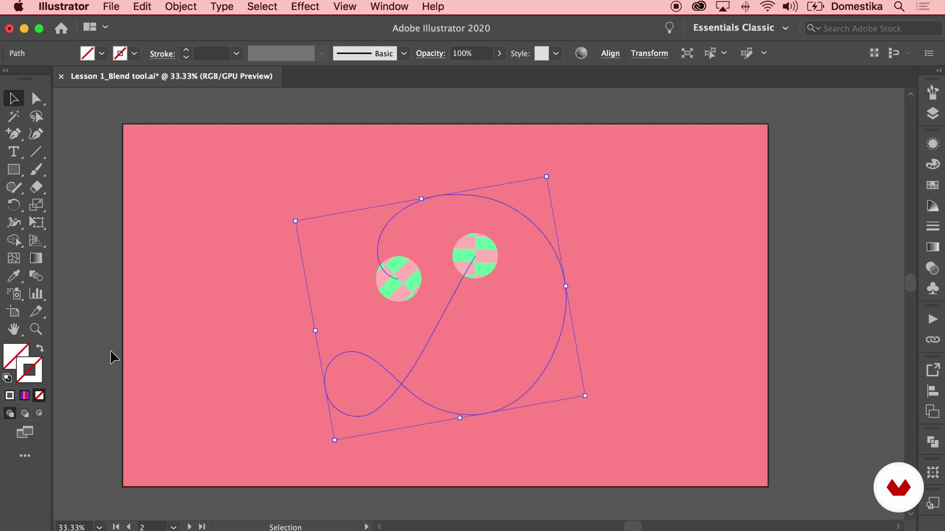
pyautogui.doubleClick(35, 370)
pyautogui.moveTo(65, 278); pyautogui.dragTo(30, 310)
pyautogui.click(363, 135)
pyautogui.click(613, 263)
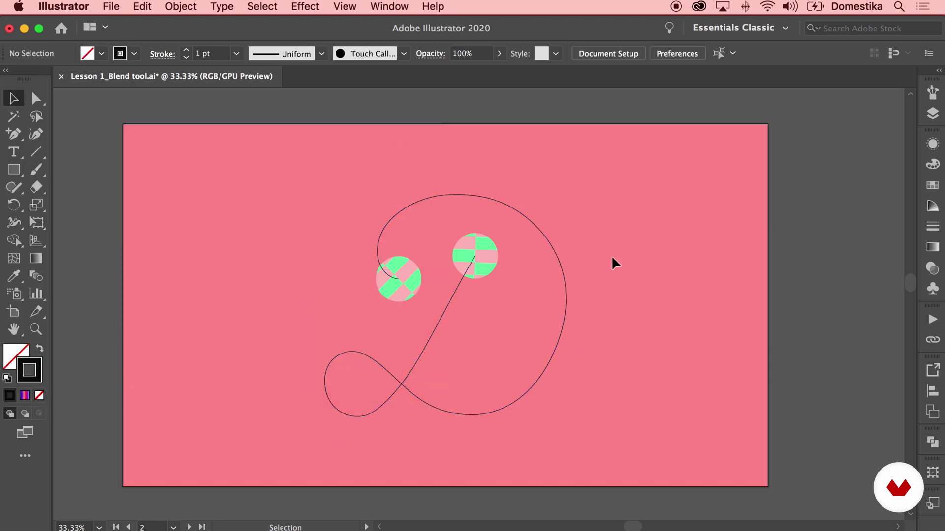
# Cut the D path in two with the Scissors tool at the anchor point on its lower-right curve
pyautogui.click(560, 332)
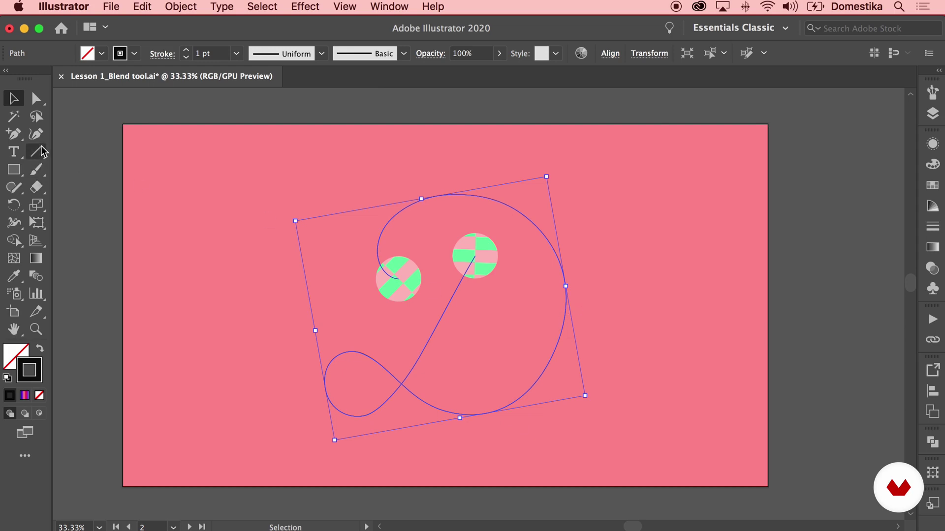
pyautogui.click(38, 190)
pyautogui.moveTo(38, 190); pyautogui.dragTo(131, 211)
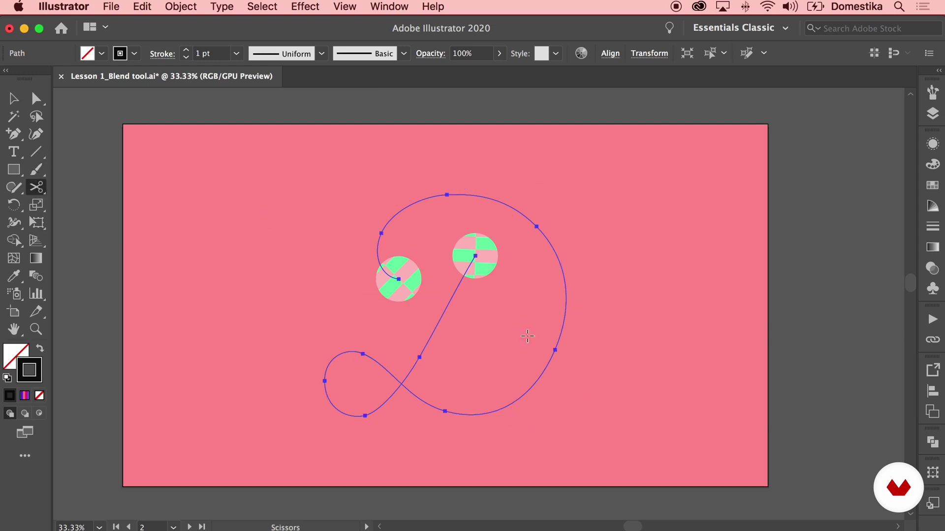
pyautogui.click(556, 350)
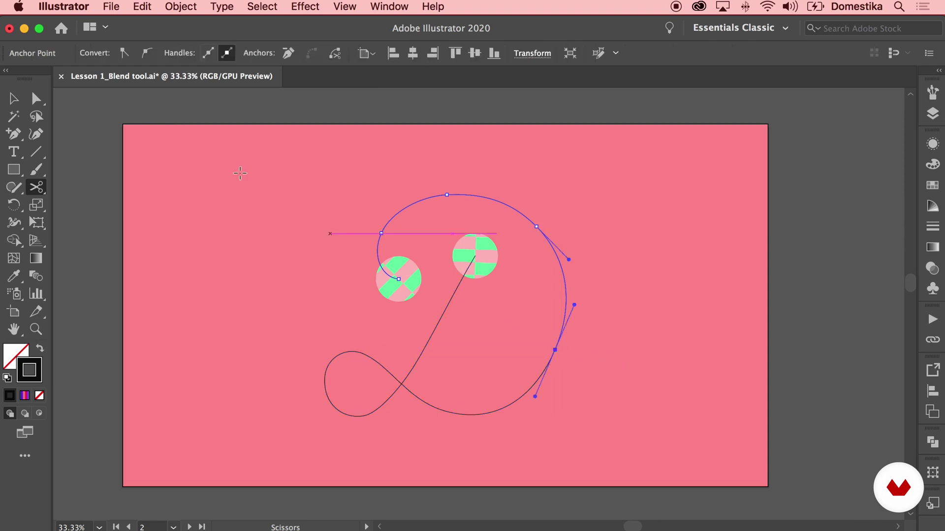
pyautogui.click(17, 100)
pyautogui.click(436, 255)
pyautogui.click(562, 311)
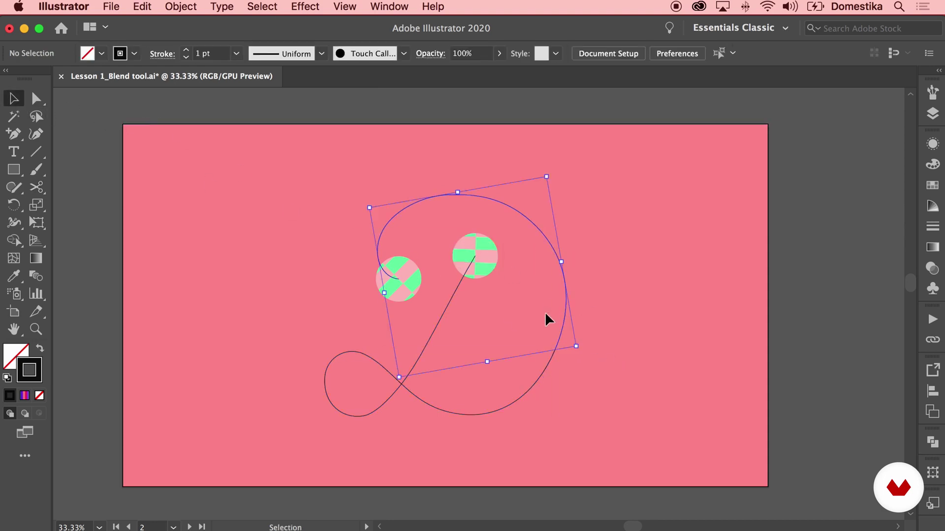
# Duplicate the stem's checkered circle onto the D path's cut point and paste a second copy of it in place
pyautogui.moveTo(484, 253); pyautogui.dragTo(566, 347)
pyautogui.click(604, 355)
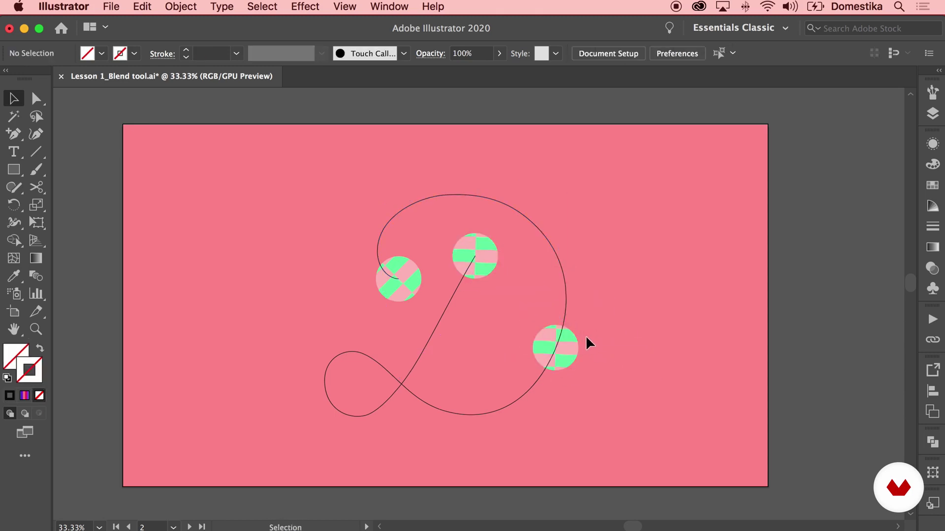
pyautogui.click(563, 304)
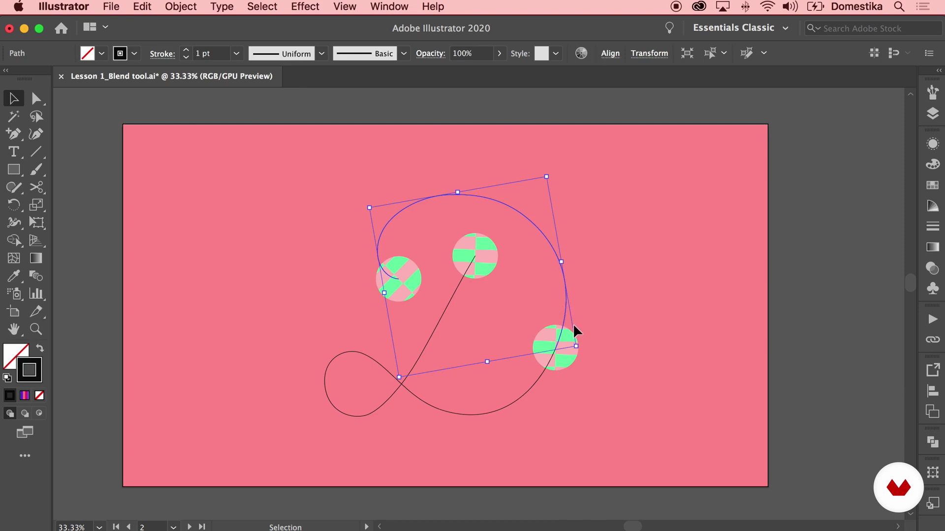
pyautogui.click(575, 359)
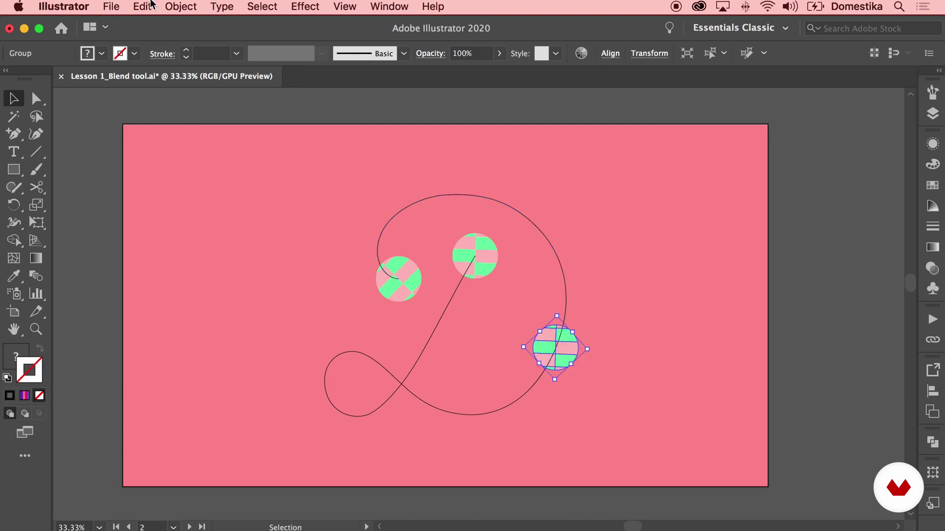
pyautogui.click(149, 5)
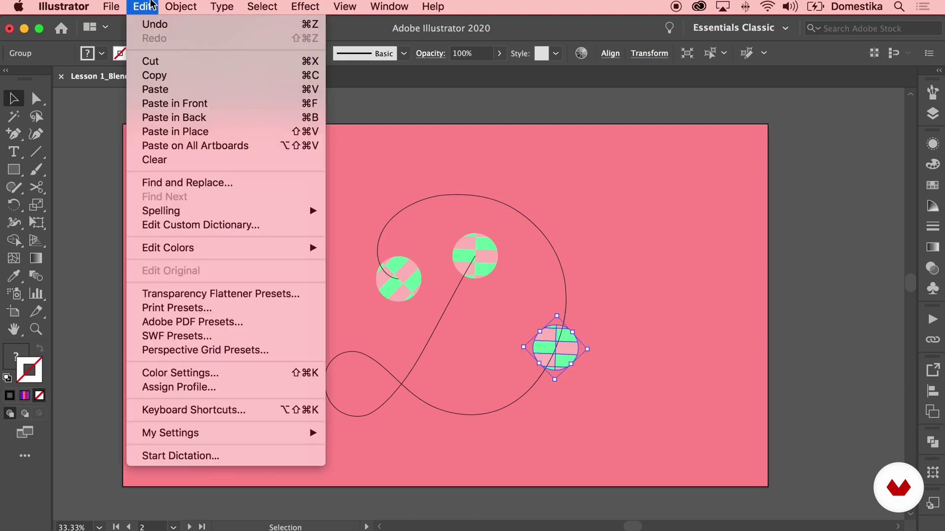
pyautogui.click(211, 131)
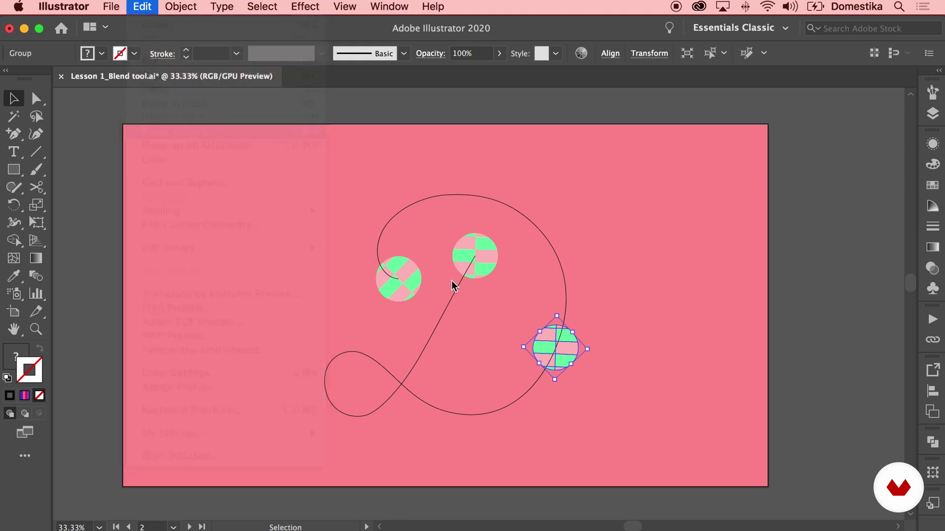
# Blend the stem circle with one cut-point circle, using the lower D path as the spine
pyautogui.keyDown('shift'); pyautogui.click(478, 273); pyautogui.keyUp('shift')
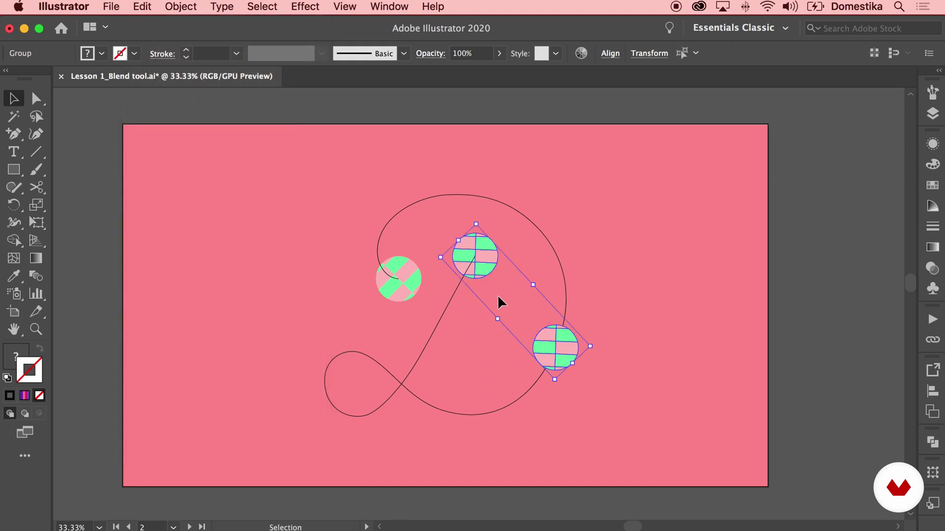
pyautogui.keyDown('shift'); pyautogui.click(441, 320); pyautogui.keyUp('shift')
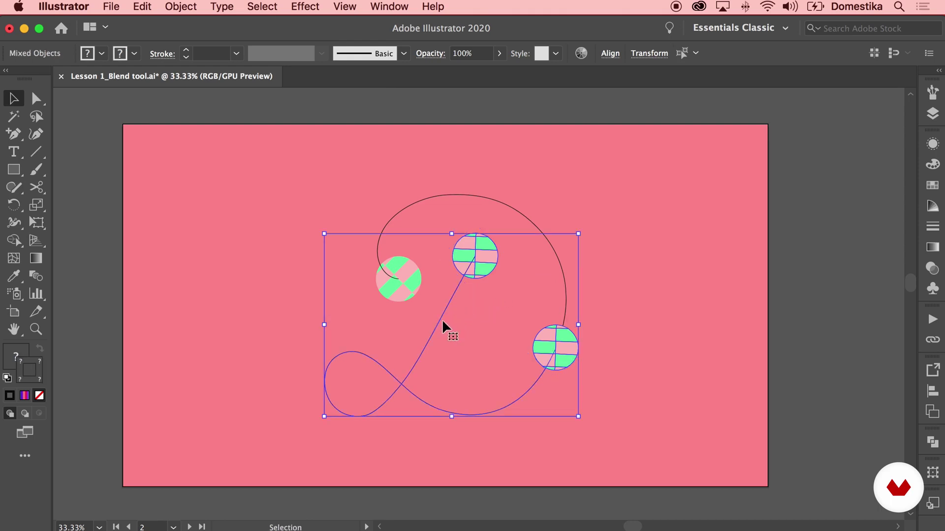
pyautogui.press('alt+super+b')
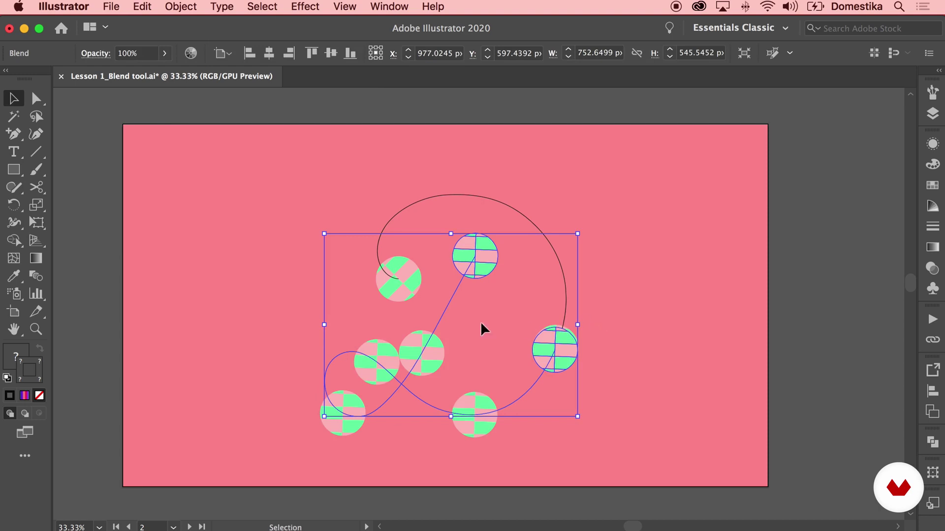
# Set the lower D blend's spacing to 1000 Specified Steps and apply the options
pyautogui.doubleClick(36, 276)
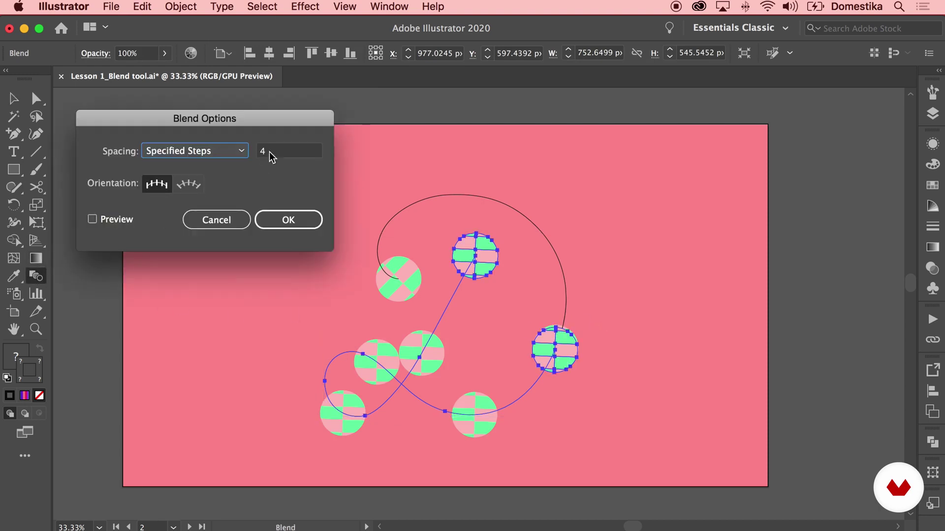
pyautogui.press('Tab')
pyautogui.write('1000')
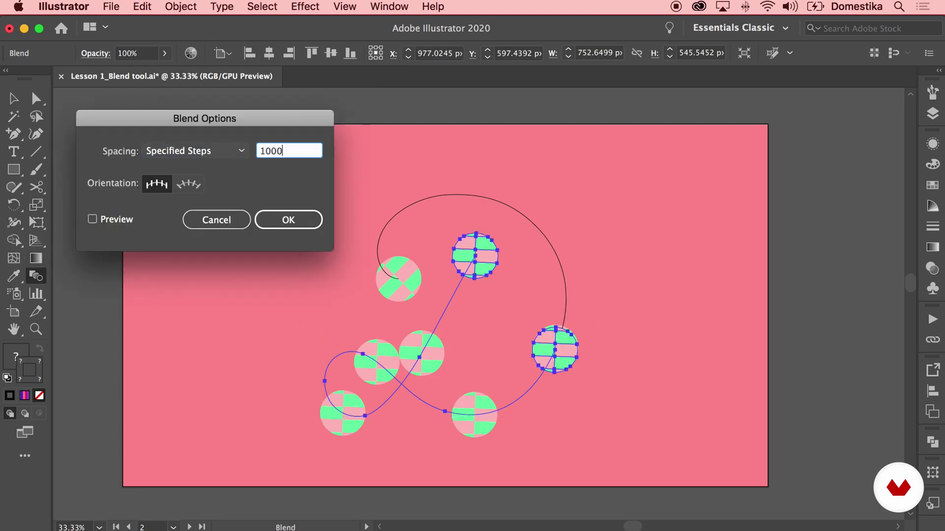
pyautogui.press('Return')
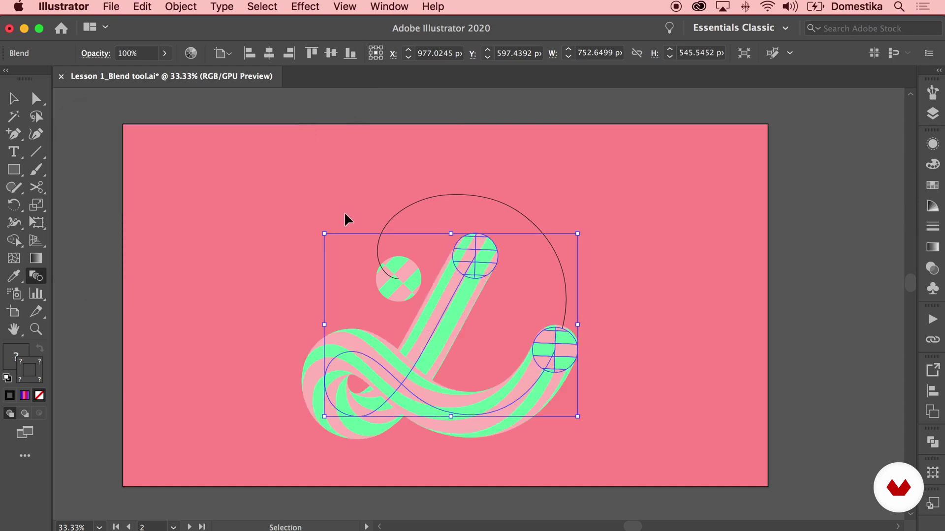
# Select the lower D blend and lock it
pyautogui.click(399, 225)
pyautogui.press('v')
pyautogui.click(441, 310)
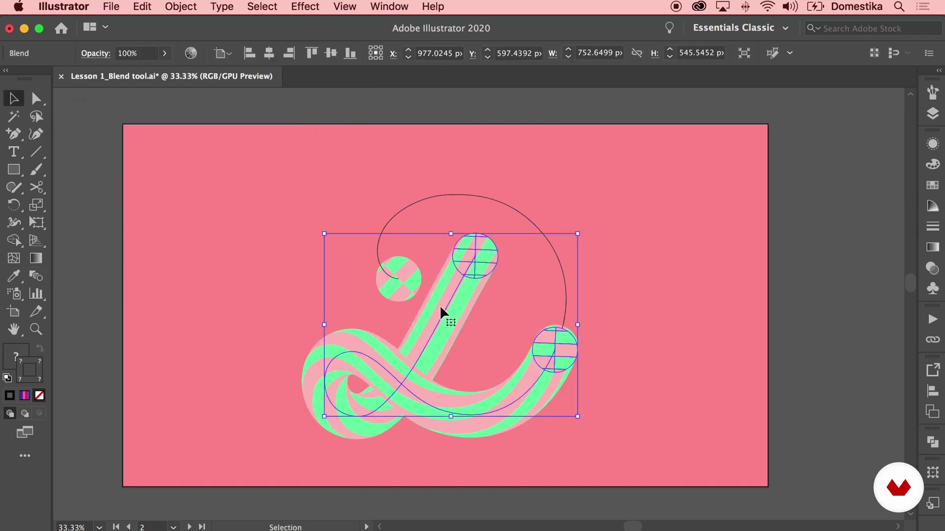
pyautogui.press('super+shift+a')
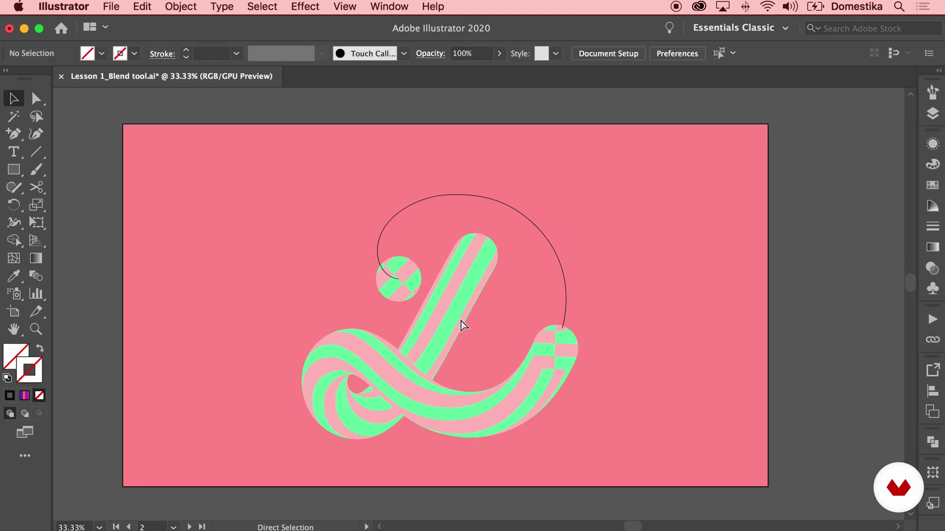
# Select the two remaining checkered circles and the upper D path, blend them along that path and clear the selection
pyautogui.press('super+a')
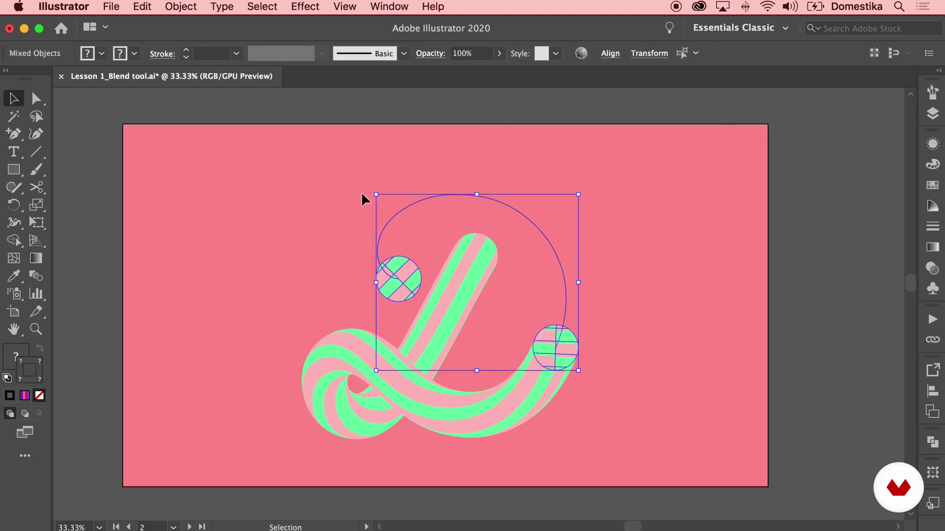
pyautogui.click(170, 6)
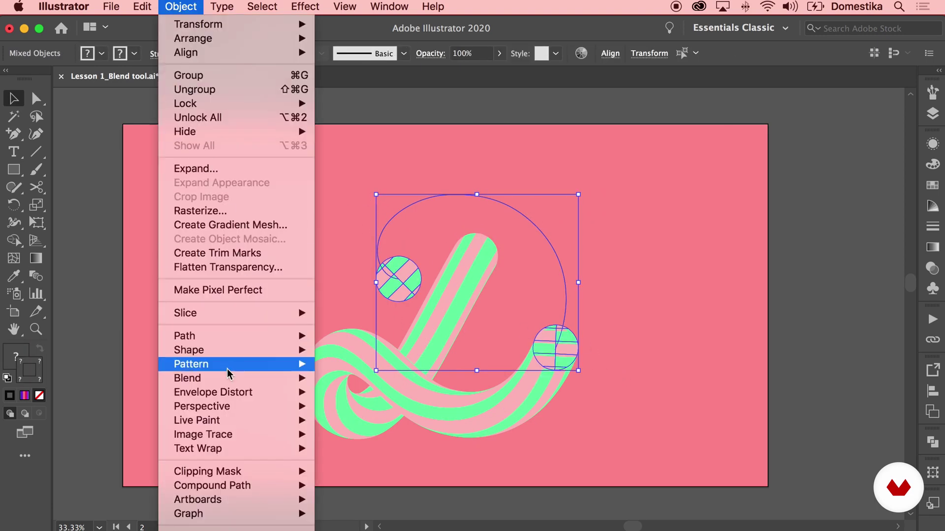
pyautogui.moveTo(235, 380)
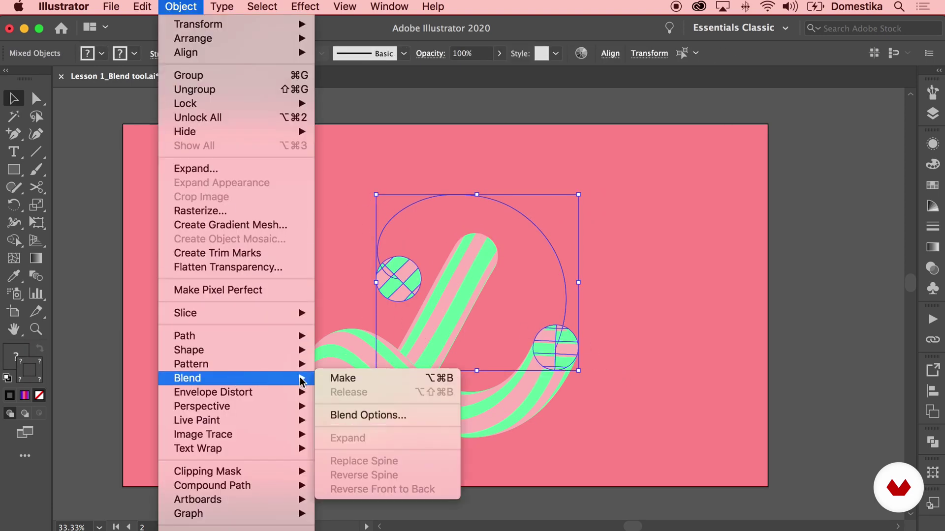
pyautogui.click(371, 379)
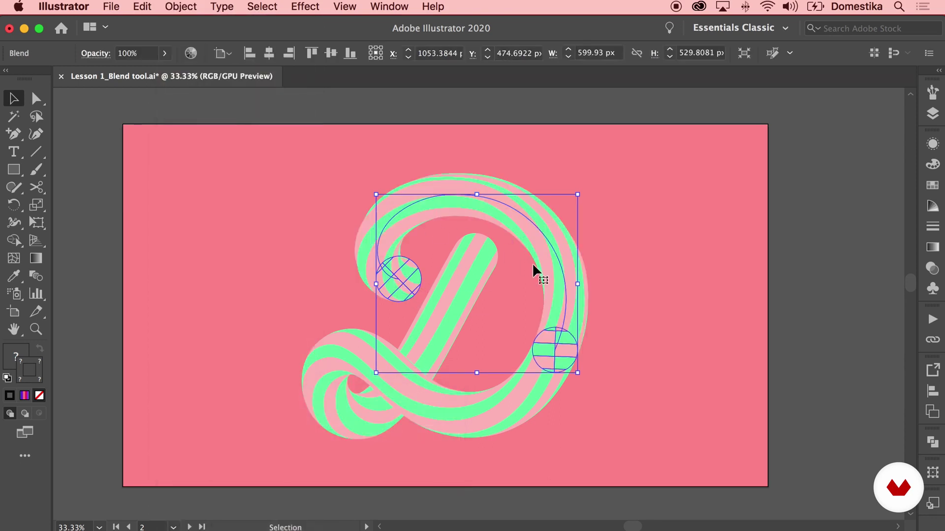
pyautogui.click(636, 332)
# Examine the blended stripes up close and the seam where the upper and lower D blends meet
pyautogui.press('super+equal')
pyautogui.press('super+equal')
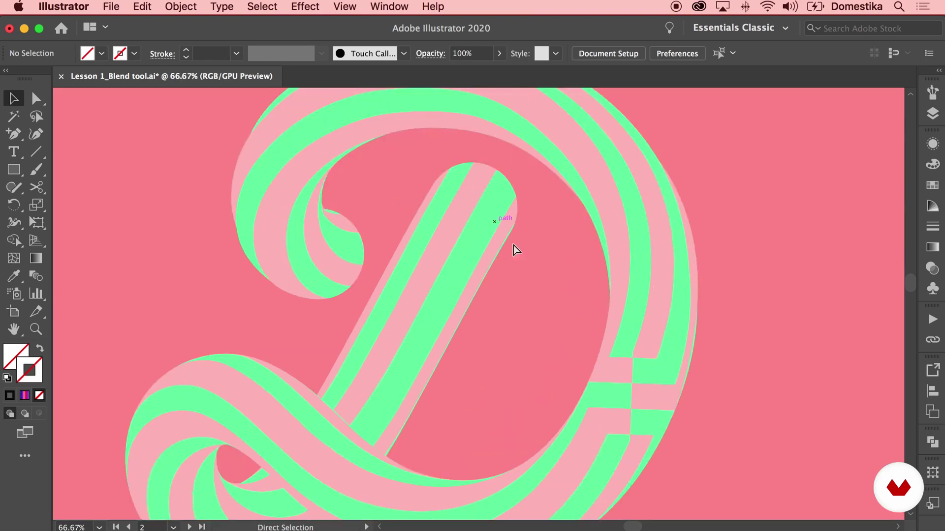
pyautogui.press('super+equal')
pyautogui.press('super+equal')
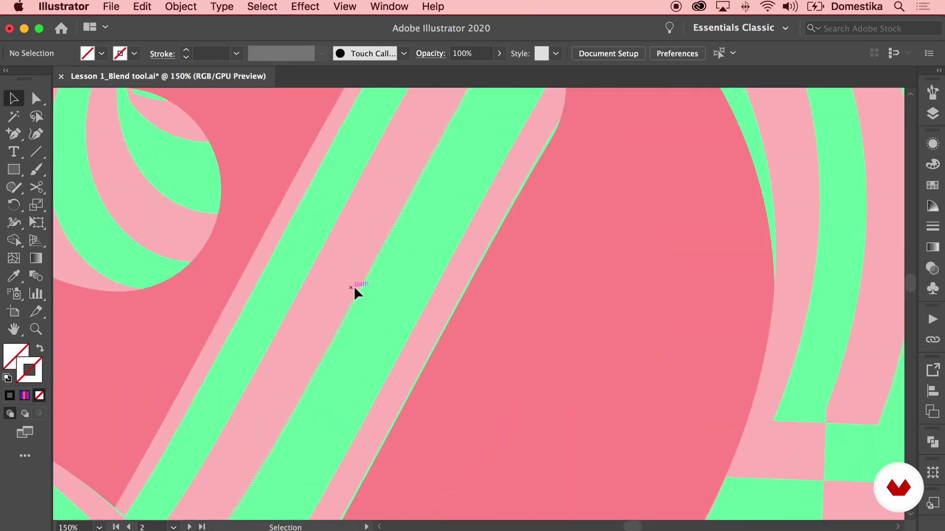
pyautogui.press('super+minus')
pyautogui.press('super+minus')
pyautogui.press('super+minus')
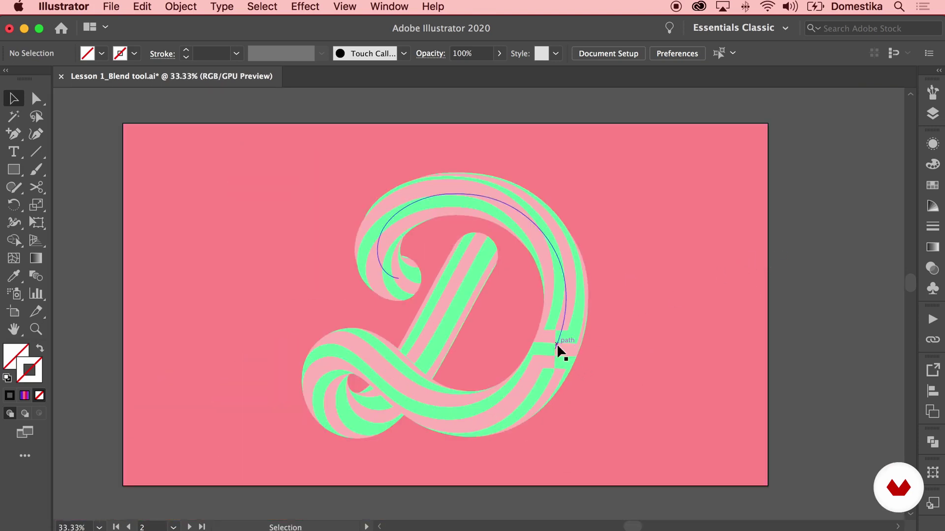
pyautogui.click(551, 371)
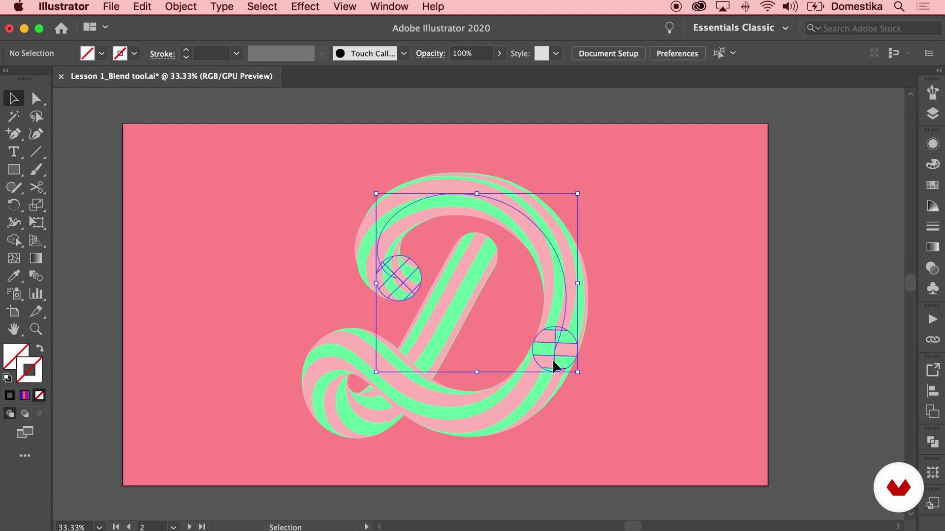
pyautogui.click(633, 364)
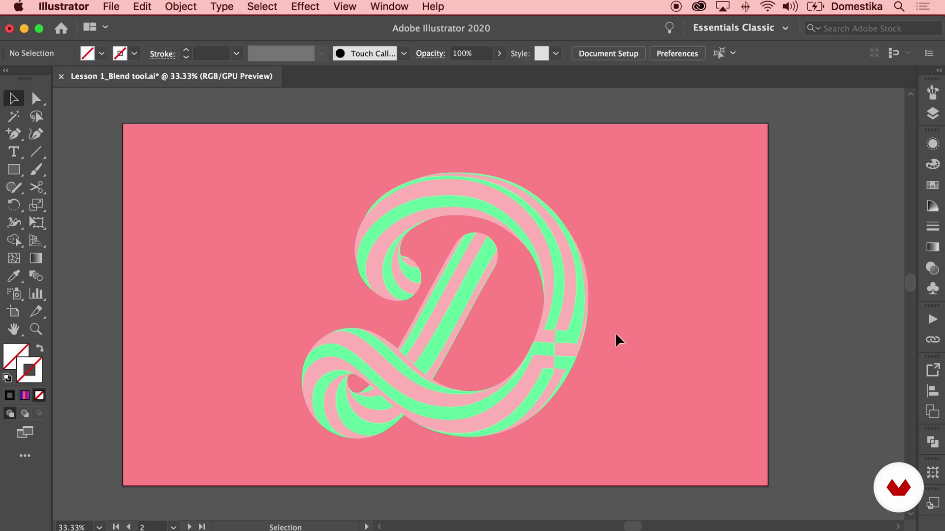
# Unlock all locked objects and clear the resulting selection
pyautogui.click(180, 7)
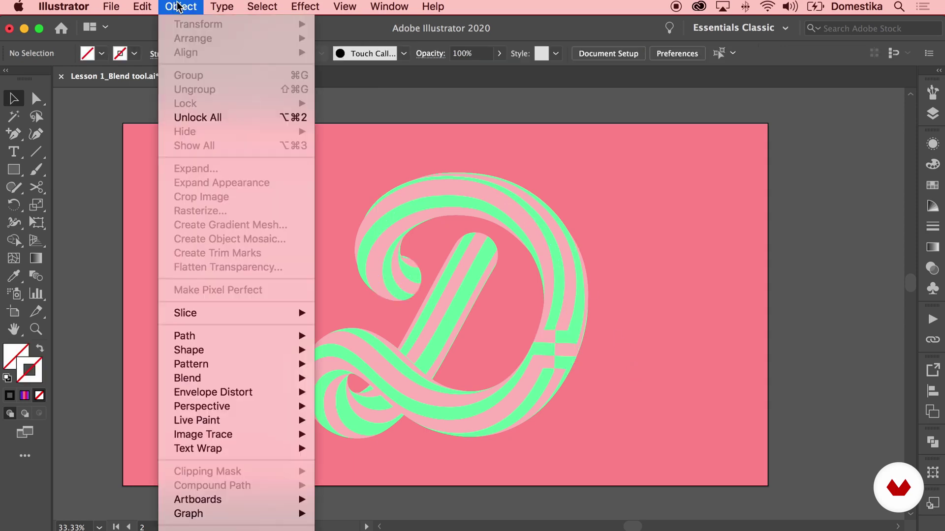
pyautogui.click(197, 117)
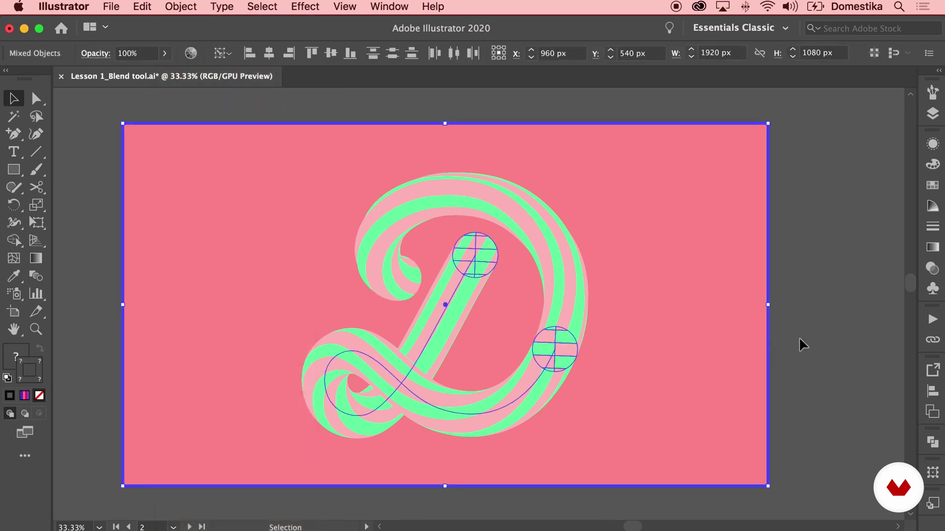
pyautogui.click(799, 340)
# Bring the lower D blend to the front and deselect it
pyautogui.click(532, 376)
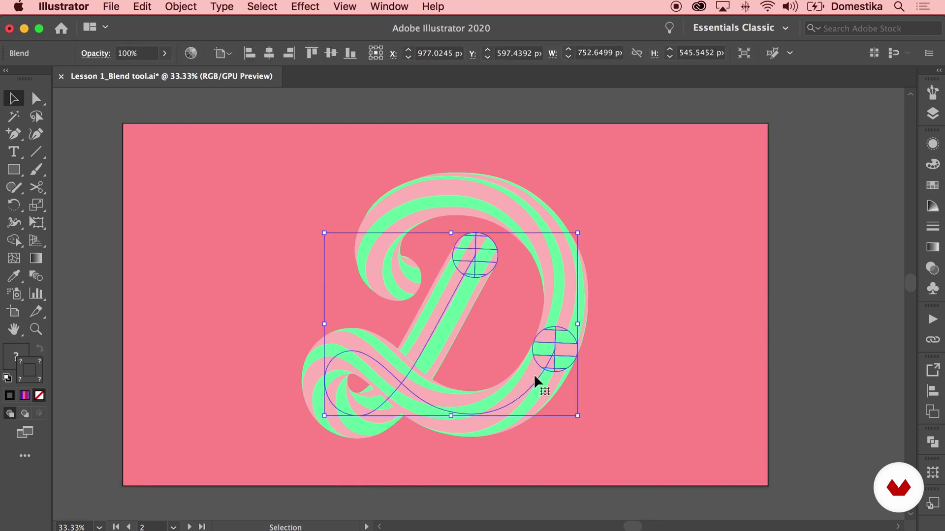
pyautogui.rightClick(556, 198)
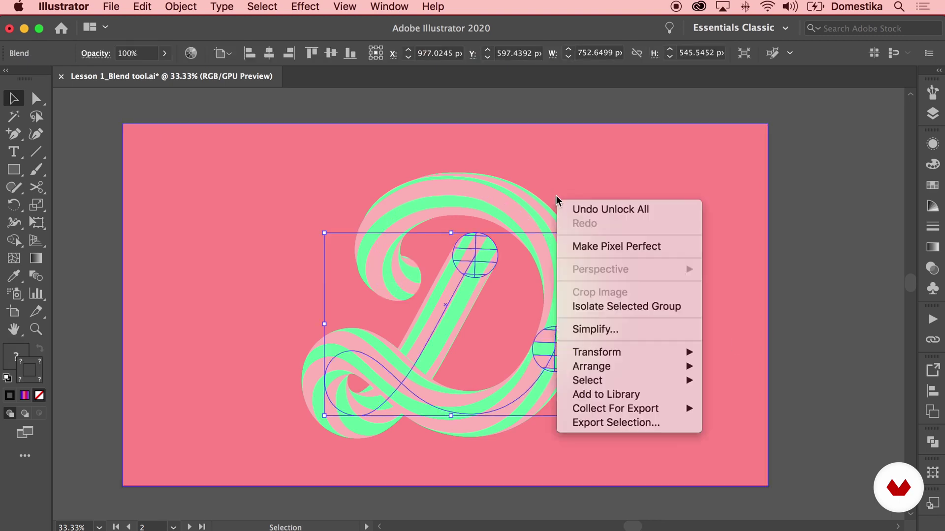
pyautogui.moveTo(649, 367)
pyautogui.click(737, 367)
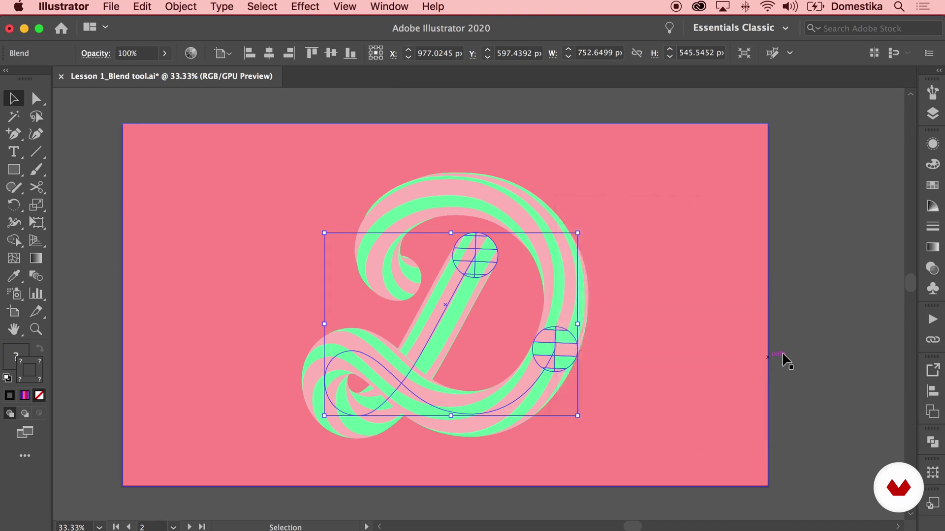
pyautogui.click(828, 332)
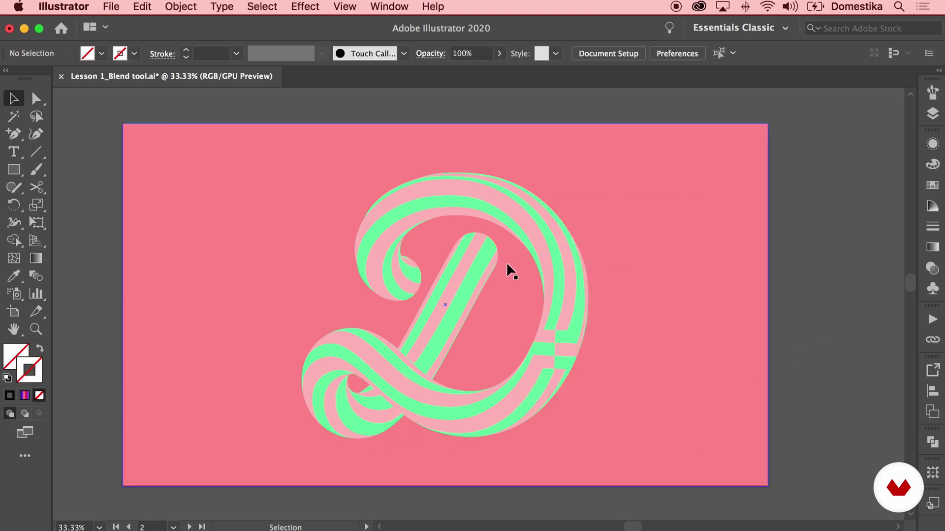
# Isolate the lower D blend, send its checkered end circle at the seam to the back, and exit isolation
pyautogui.doubleClick(544, 346)
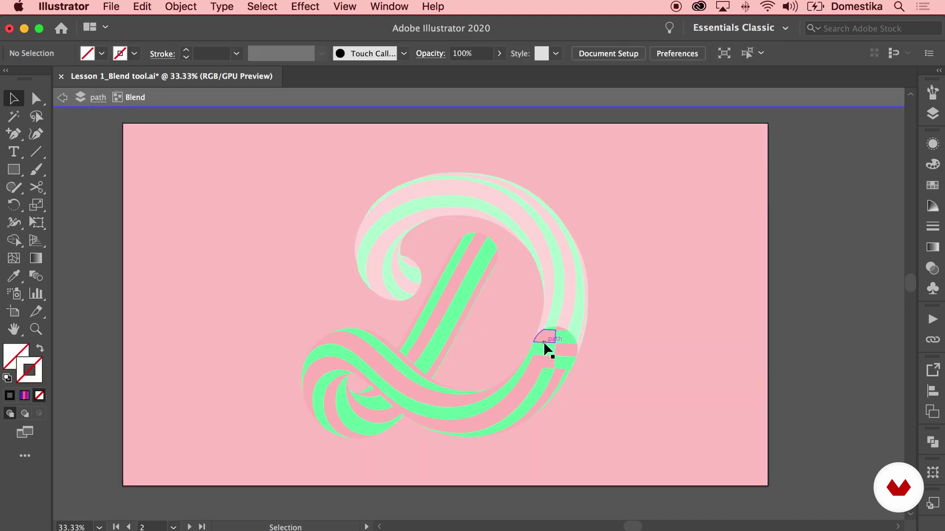
pyautogui.click(550, 339)
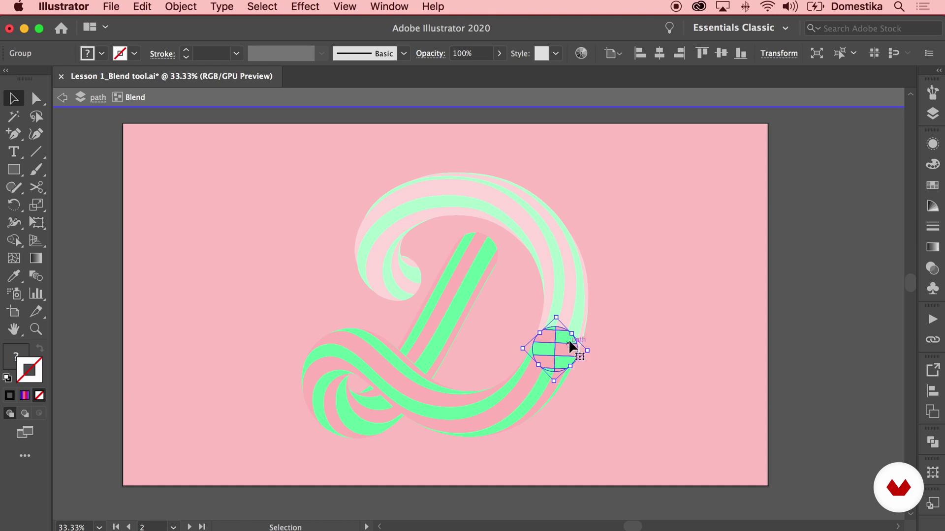
pyautogui.rightClick(565, 249)
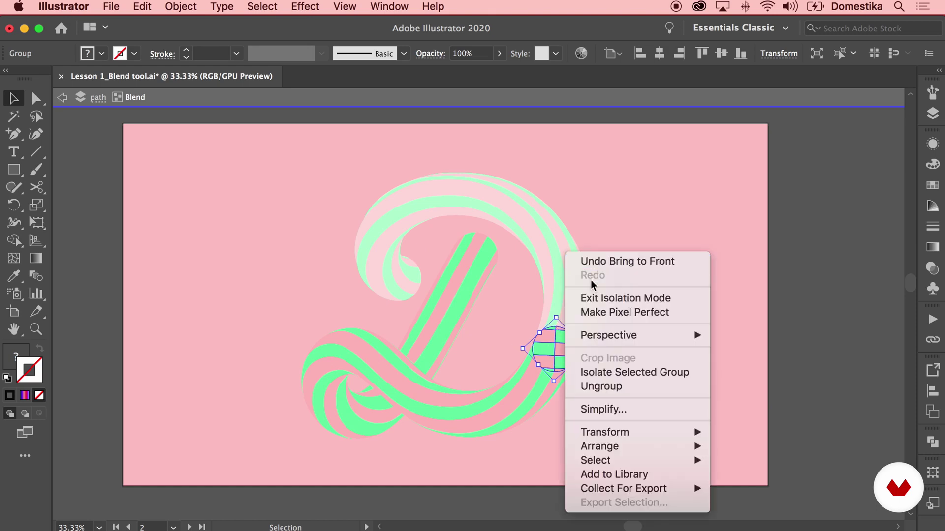
pyautogui.moveTo(636, 445)
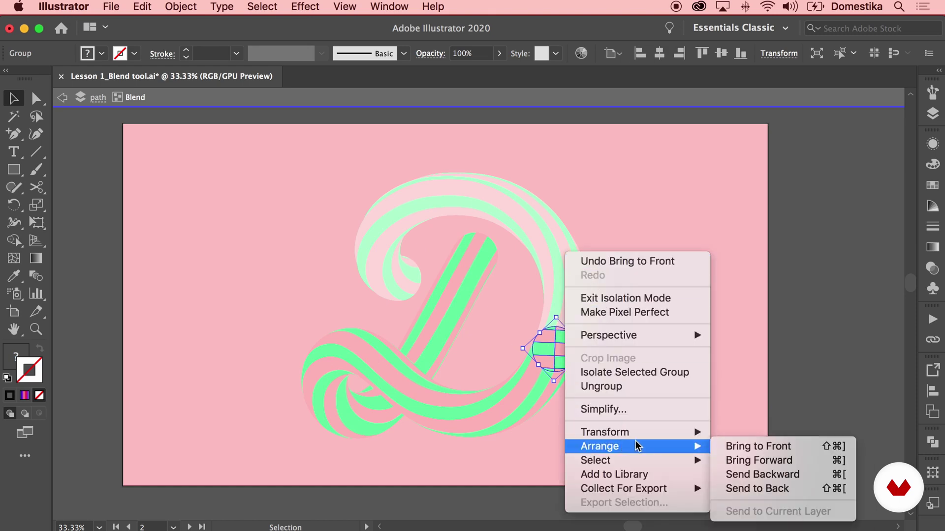
pyautogui.click(760, 488)
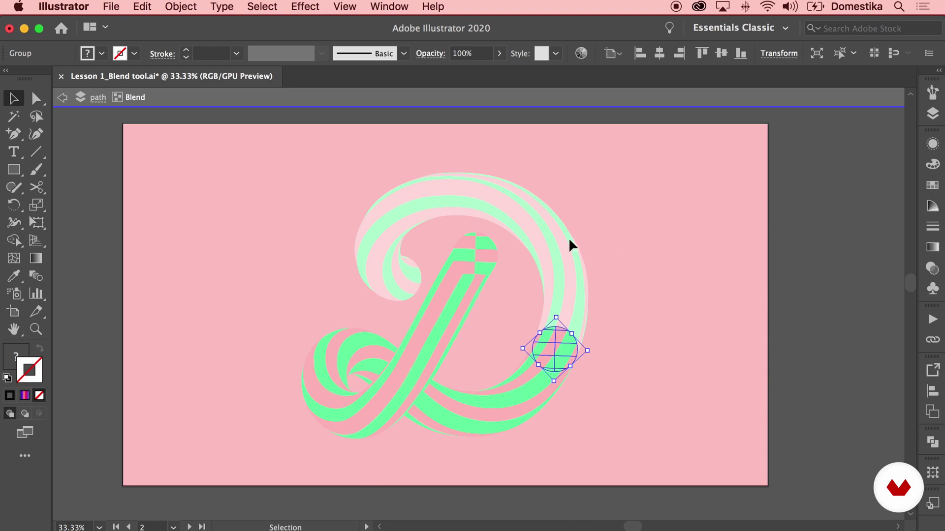
pyautogui.doubleClick(658, 231)
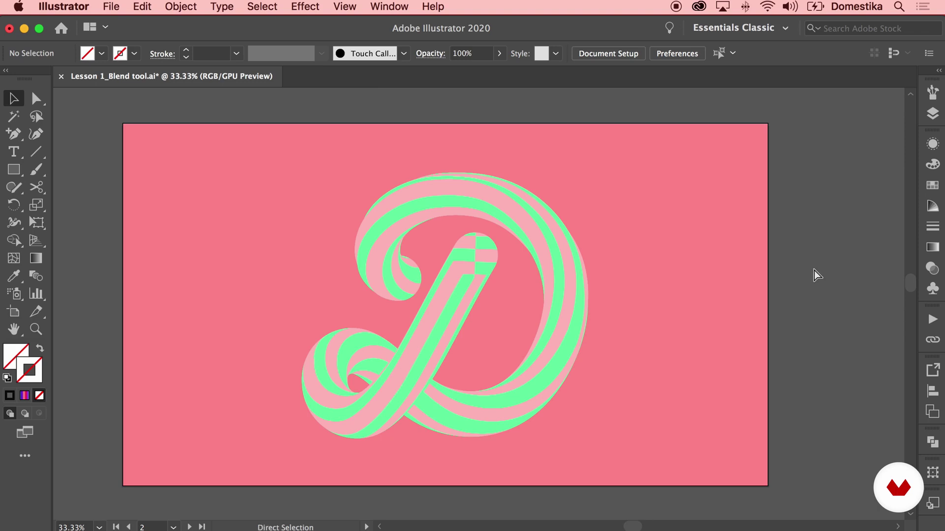
# Undo the stacking changes, the blends, the path split and the seam circle of the green checkered D
pyautogui.press('super+z')
pyautogui.press('super+z')
pyautogui.press('super+z')
pyautogui.press('super+z')
pyautogui.press('super+z')
pyautogui.press('super+z')
pyautogui.press('super+z')
pyautogui.press('super+z')
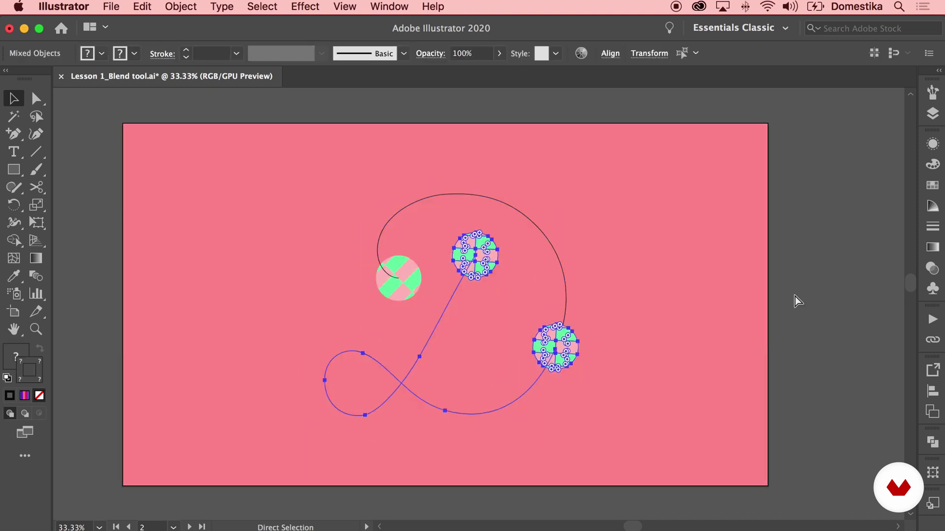
pyautogui.press('super+z')
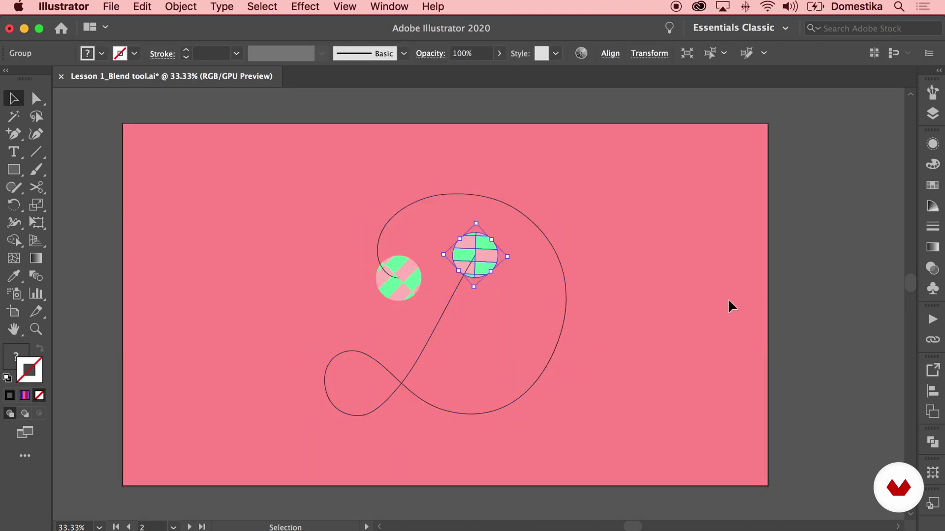
pyautogui.press('super+z')
pyautogui.press('super+z')
pyautogui.press('super+z')
# Place the orange checkered square at the D path's curled start and duplicate it onto the end of the straight stem
pyautogui.moveTo(506, 234); pyautogui.dragTo(506, 367)
pyautogui.moveTo(519, 186); pyautogui.dragTo(420, 254)
pyautogui.click(441, 382)
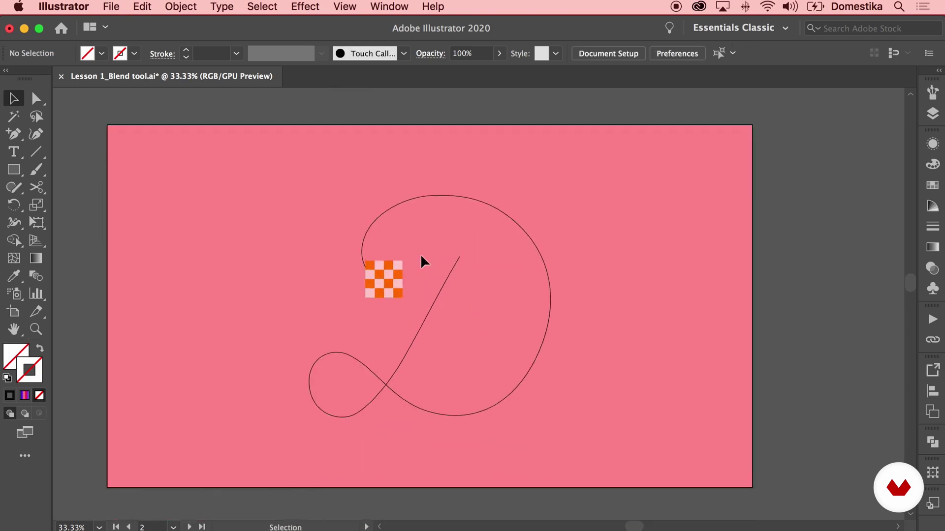
pyautogui.press('super+equal')
pyautogui.moveTo(353, 277); pyautogui.dragTo(467, 245)
pyautogui.click(583, 220)
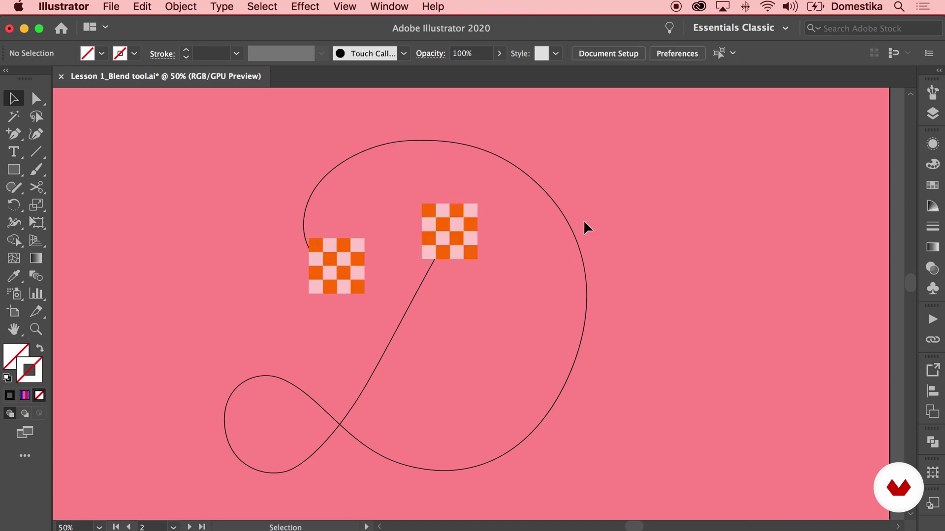
# Select both checkered squares and the D path, blend the squares along that path, and deselect the result
pyautogui.press('super+minus')
pyautogui.moveTo(339, 301); pyautogui.dragTo(338, 301)
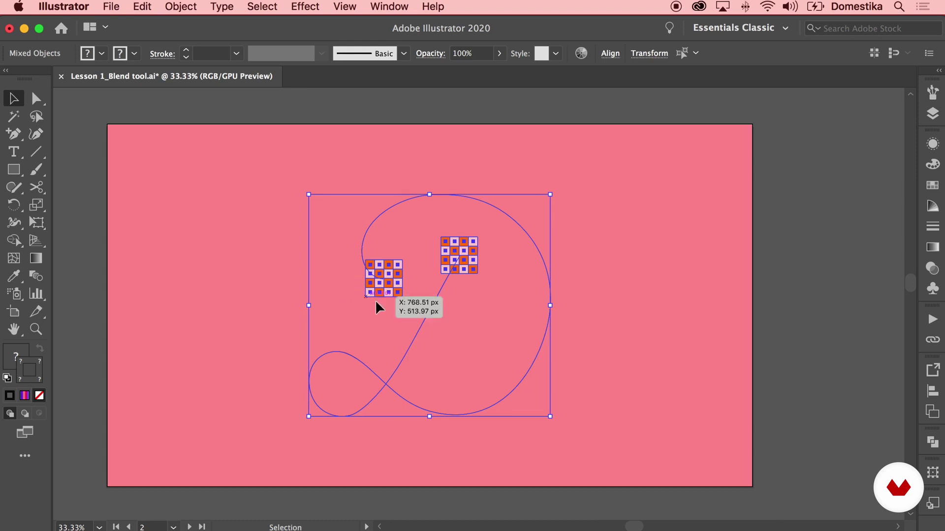
pyautogui.press('alt+super+b')
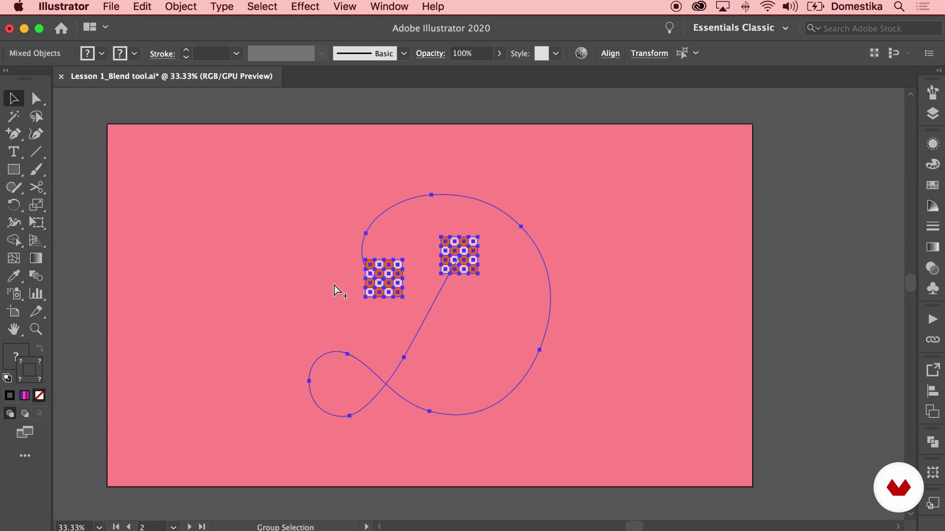
pyautogui.click(266, 277)
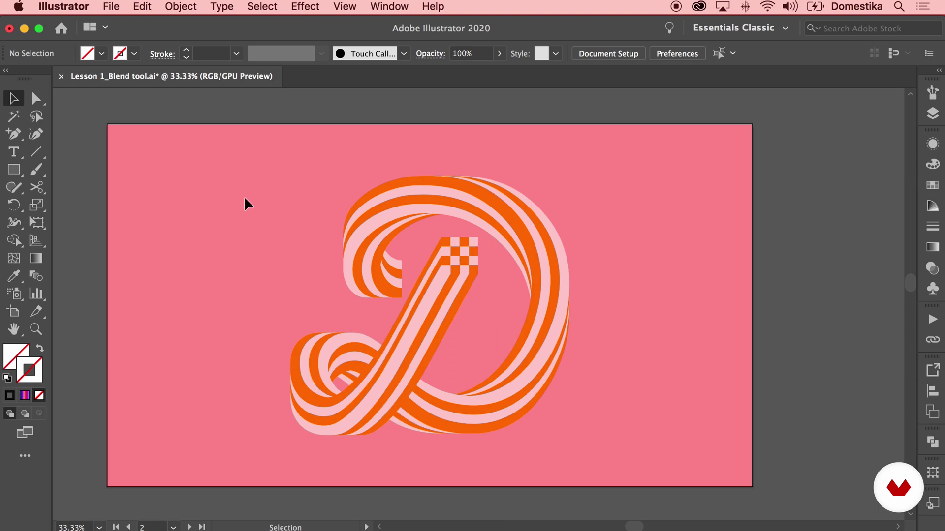
# Open the orange D's Blend Options and compare the Align to Path and Align to Page orientations with Preview enabled
pyautogui.click(355, 231)
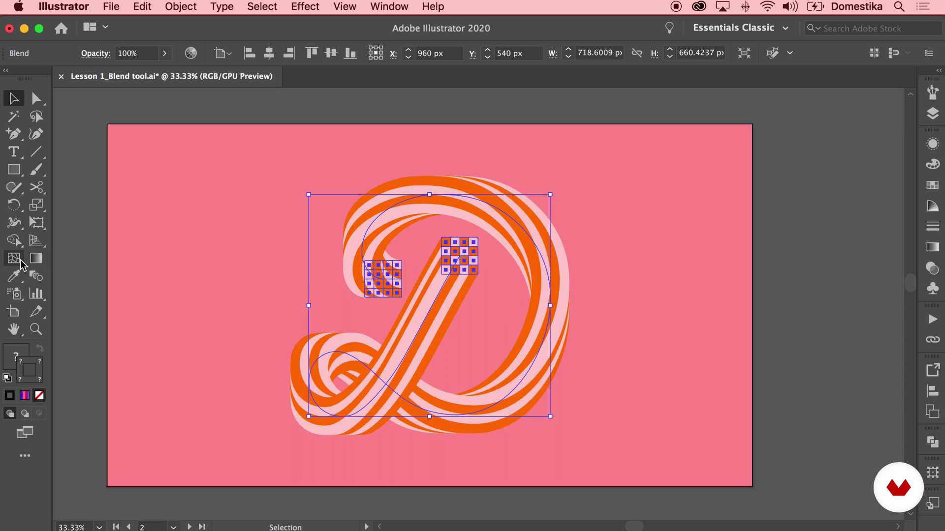
pyautogui.doubleClick(36, 279)
pyautogui.moveTo(185, 124); pyautogui.dragTo(175, 108)
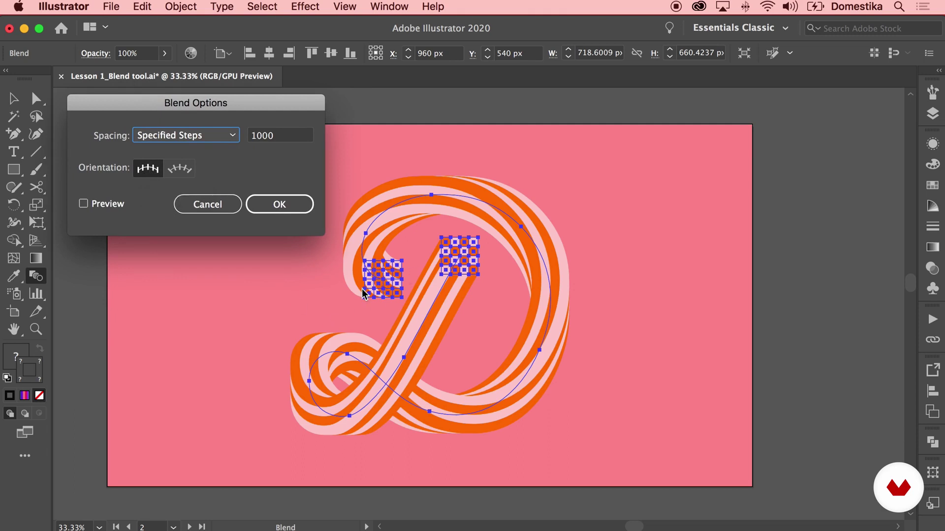
pyautogui.click(178, 170)
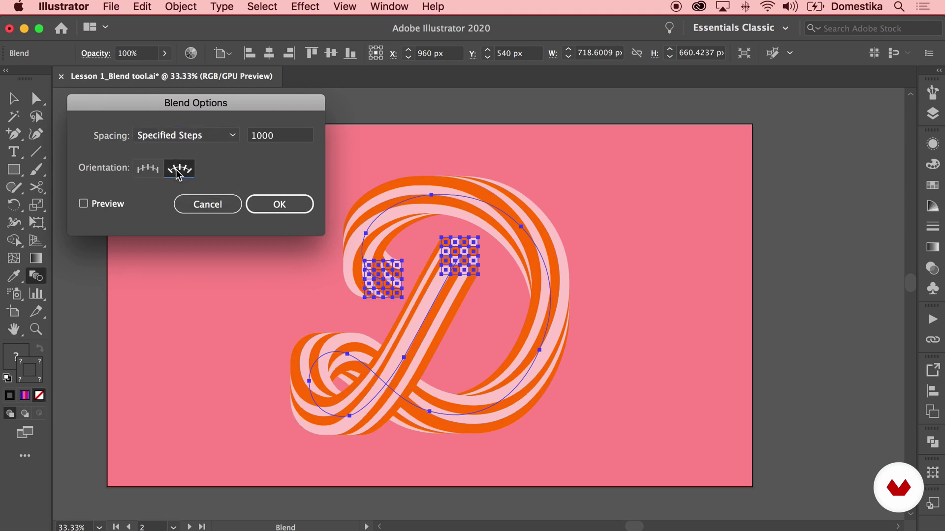
pyautogui.click(101, 206)
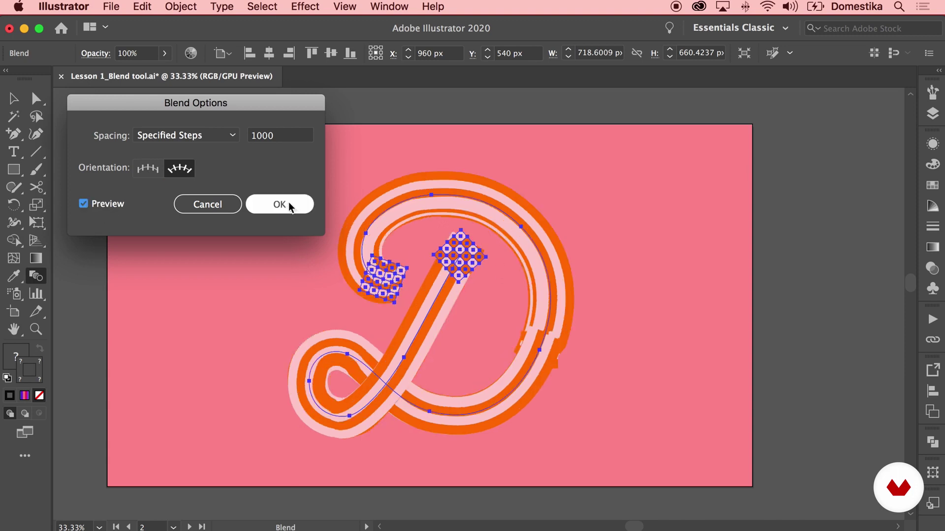
pyautogui.click(150, 172)
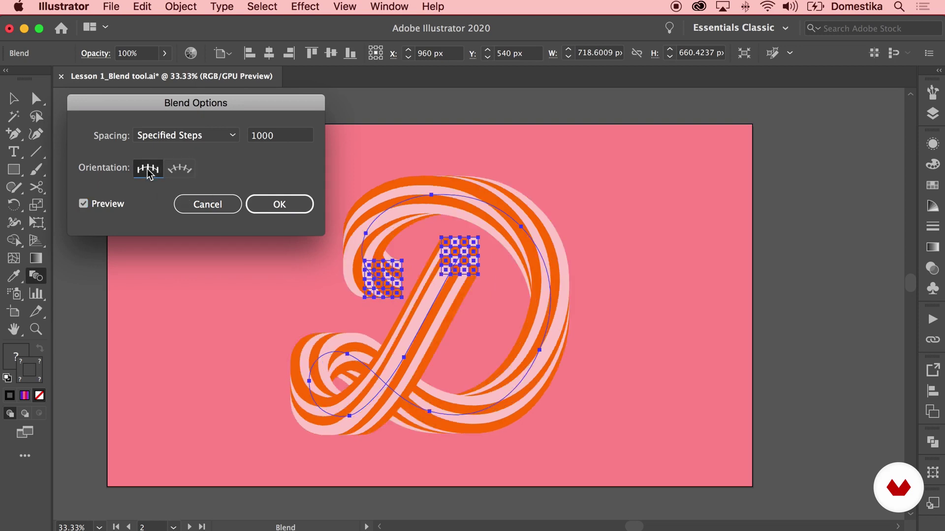
pyautogui.click(188, 173)
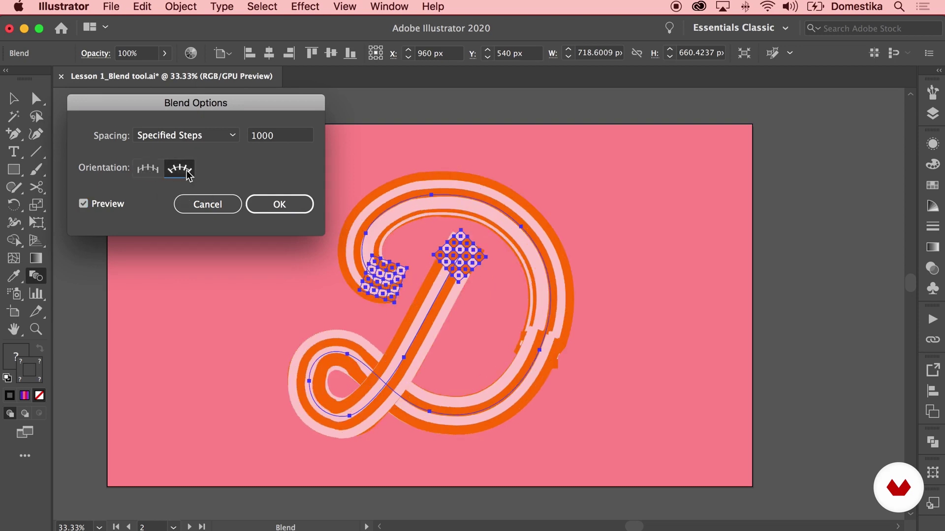
# Set the orange D blend's orientation to Align to Page, apply the options and deselect the blend
pyautogui.click(151, 174)
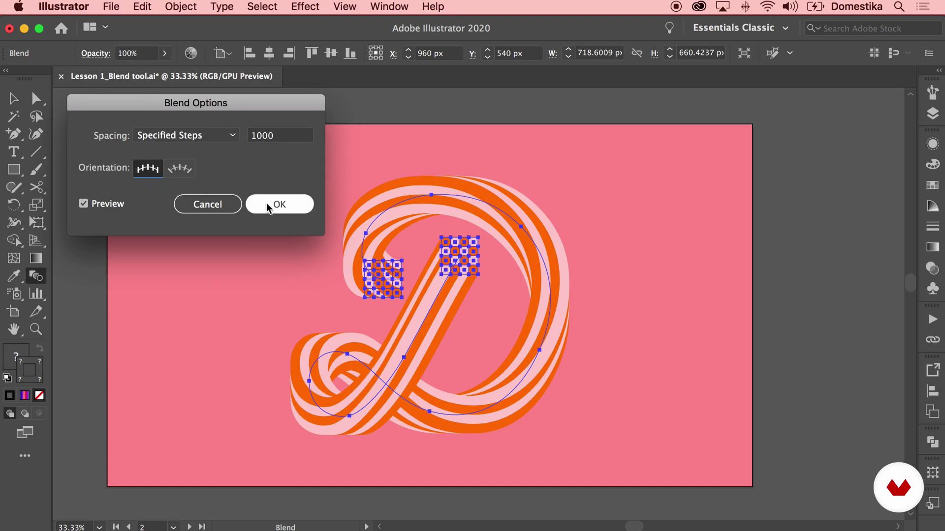
pyautogui.click(267, 204)
pyautogui.click(14, 98)
pyautogui.click(183, 182)
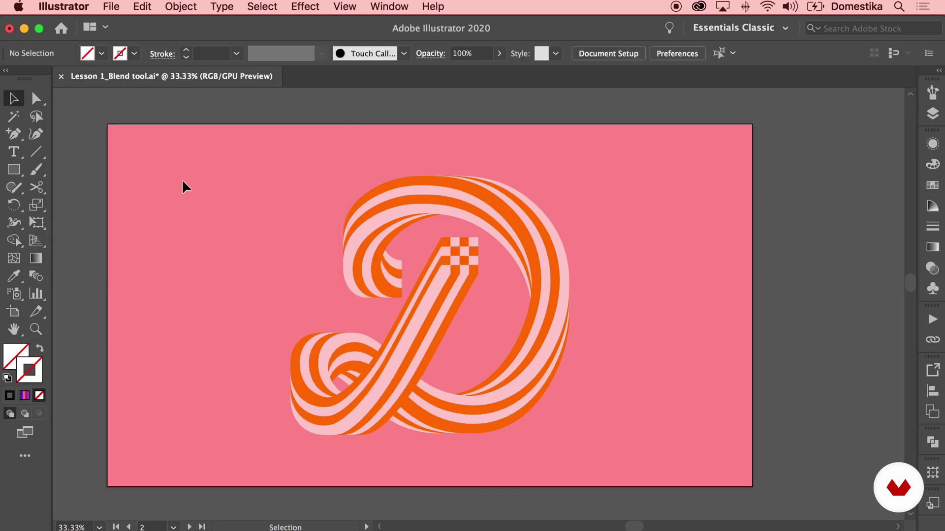